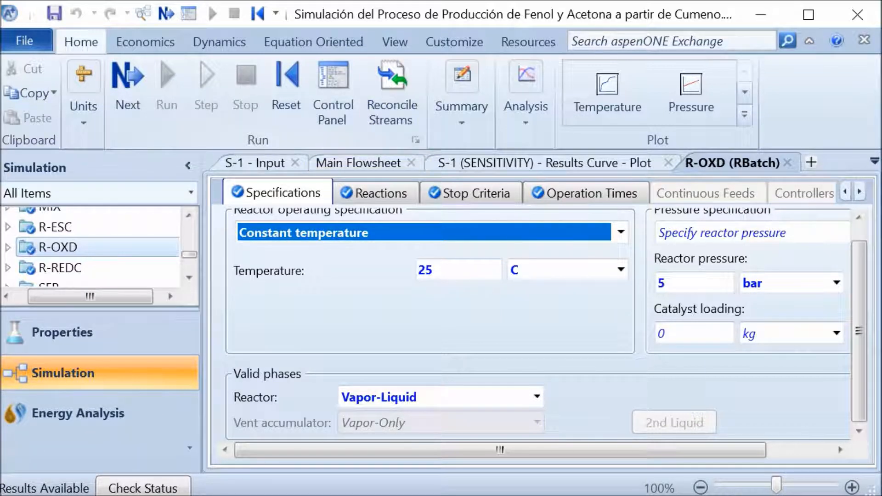
Step: Examine the reaction set assigned to reactor R-OXD, along with the kinetic parameters and stoichiometry of reaction set R-1
click(381, 193)
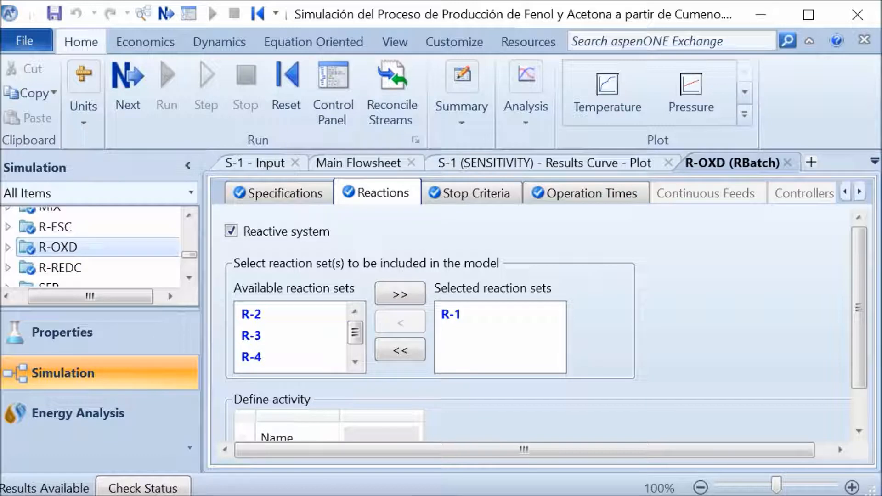
drag(524, 450, 540, 450)
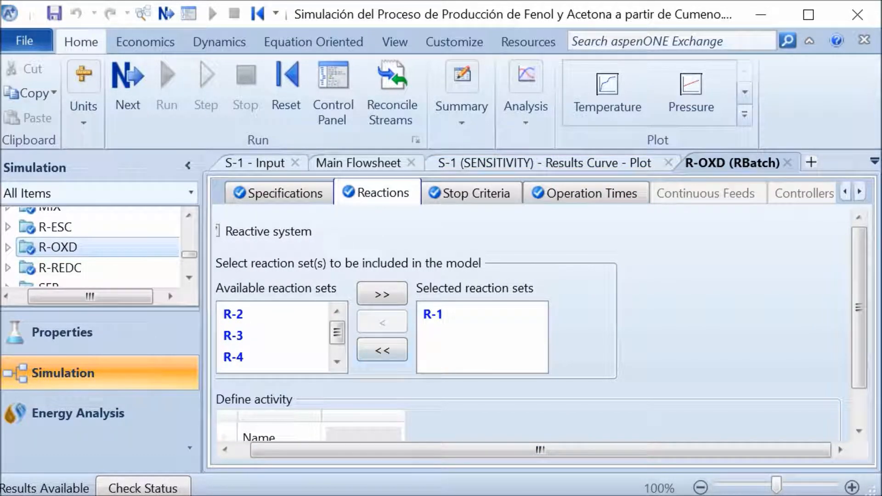
click(189, 278)
click(189, 278)
click(189, 278)
click(189, 278)
click(189, 278)
click(189, 277)
click(189, 278)
click(189, 278)
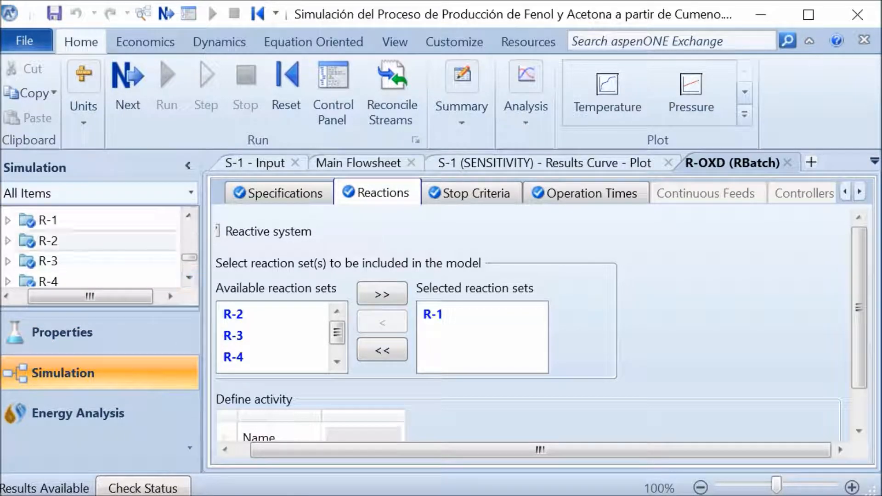
double_click(48, 220)
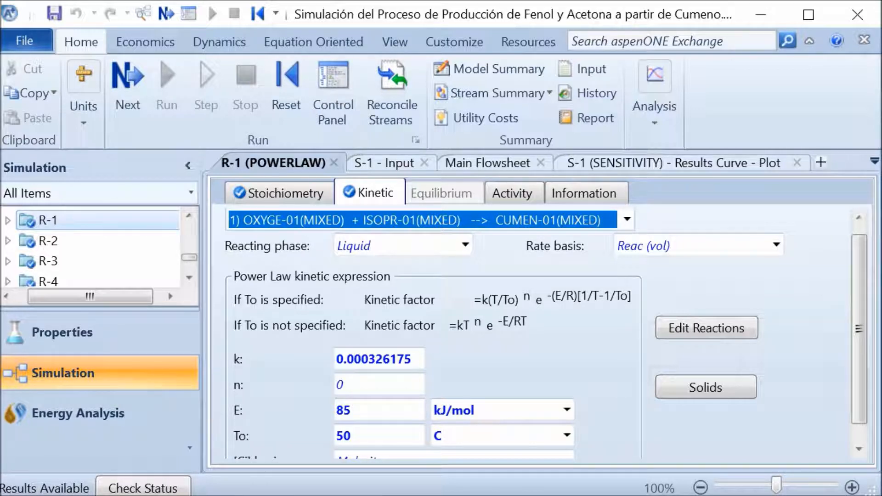
scroll(542, 331, down, 1)
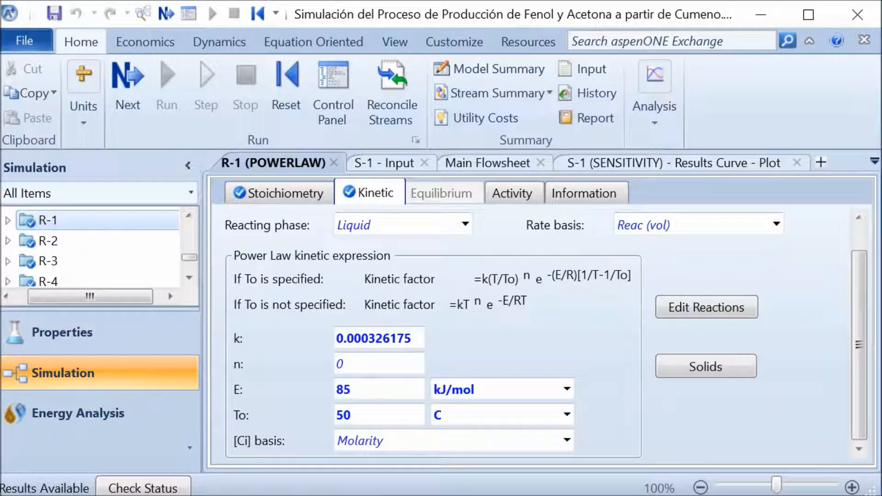
click(54, 365)
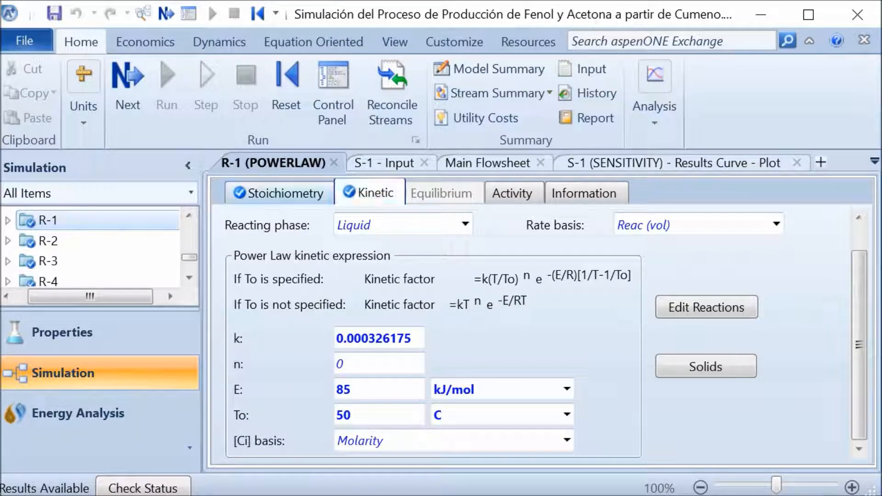
click(285, 193)
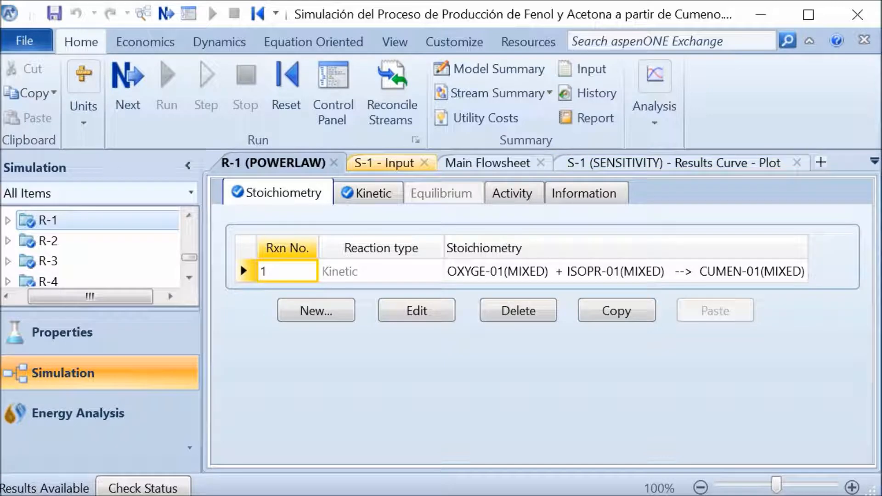
Step: Review the limits and increment of manipulated variable 1, the R-OXD temperature, in the S-1 sensitivity input
click(383, 163)
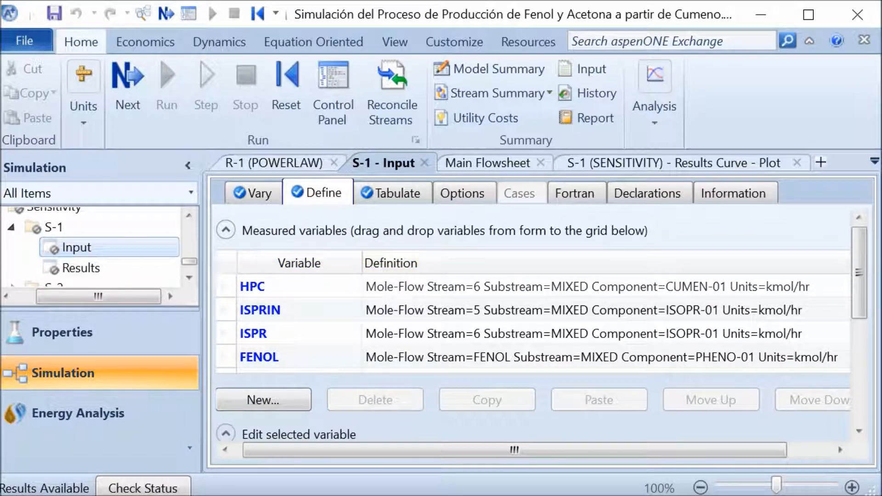
click(253, 193)
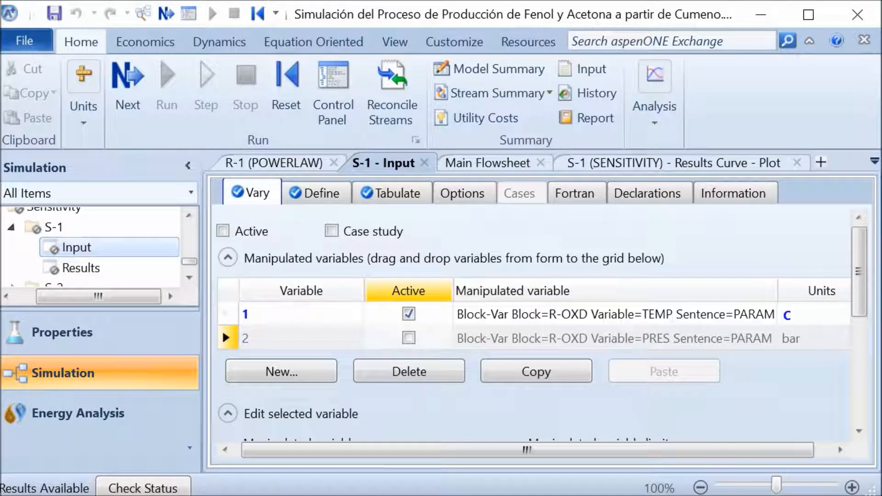
mouse_move(859, 272)
mouse_down()
mouse_move(860, 289)
mouse_move(859, 275)
mouse_up()
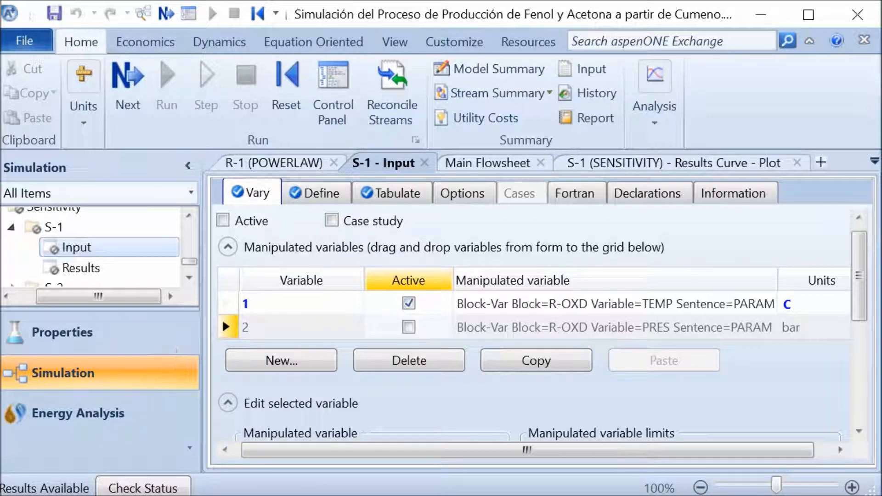
scroll(222, 319, down, 3)
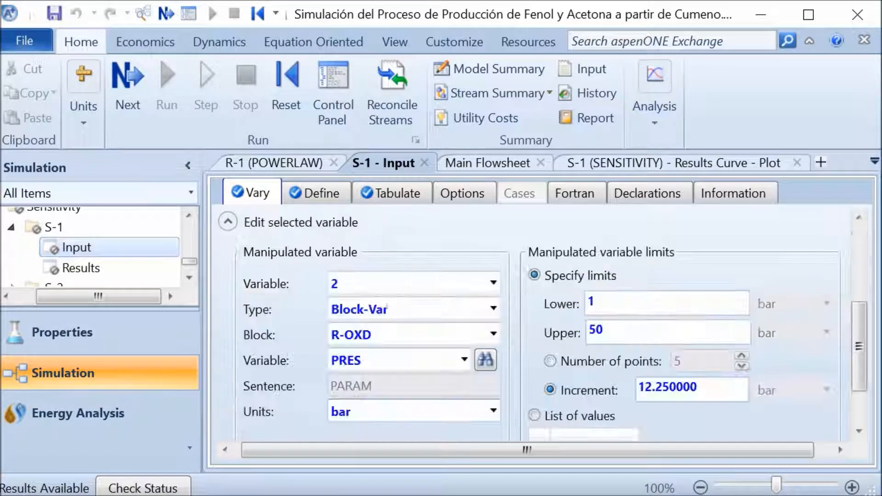
click(493, 283)
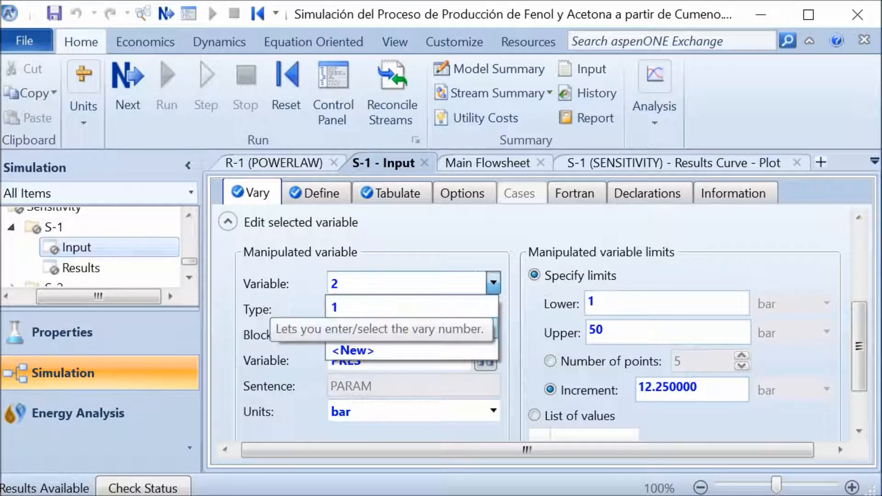
click(412, 307)
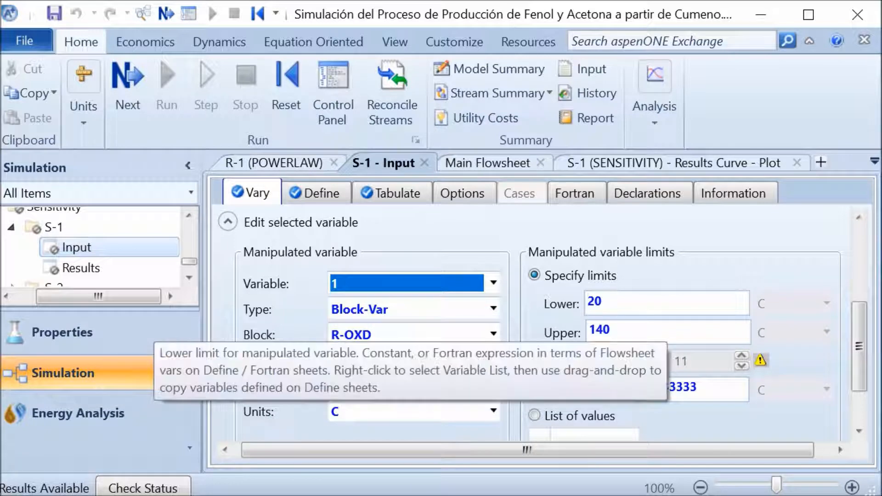
click(664, 305)
click(637, 330)
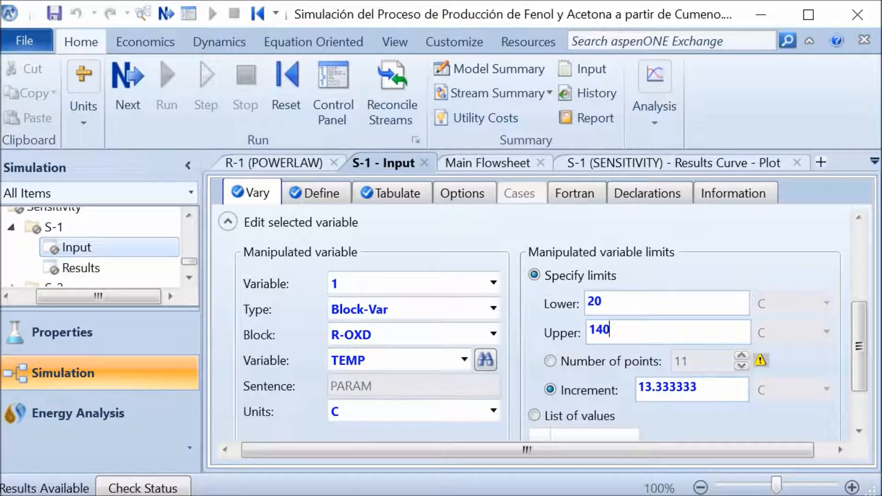
Step: Review the limits and increment of manipulated variable 2, the R-OXD pressure, in sensitivity S-1
scroll(222, 286, up, 4)
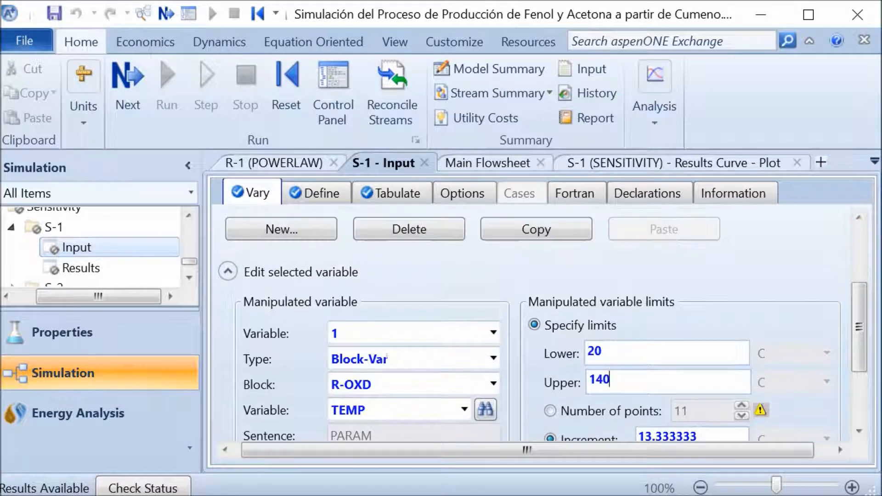
scroll(222, 276, down, 3)
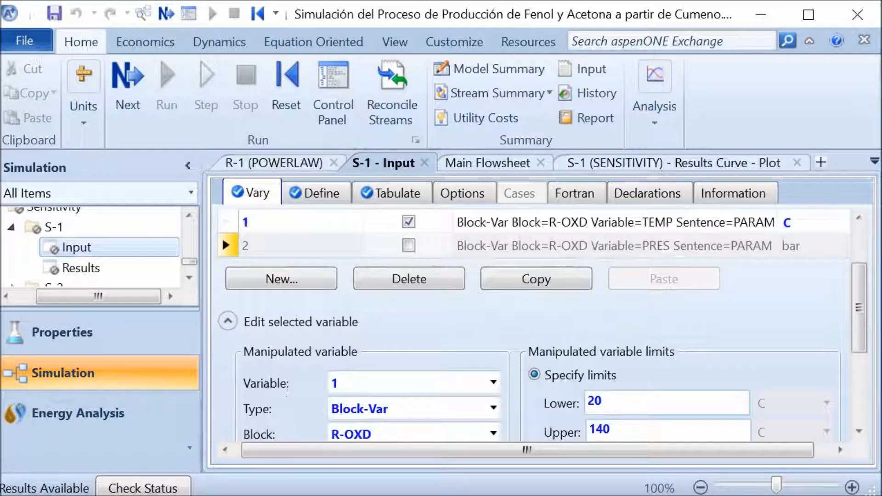
click(493, 333)
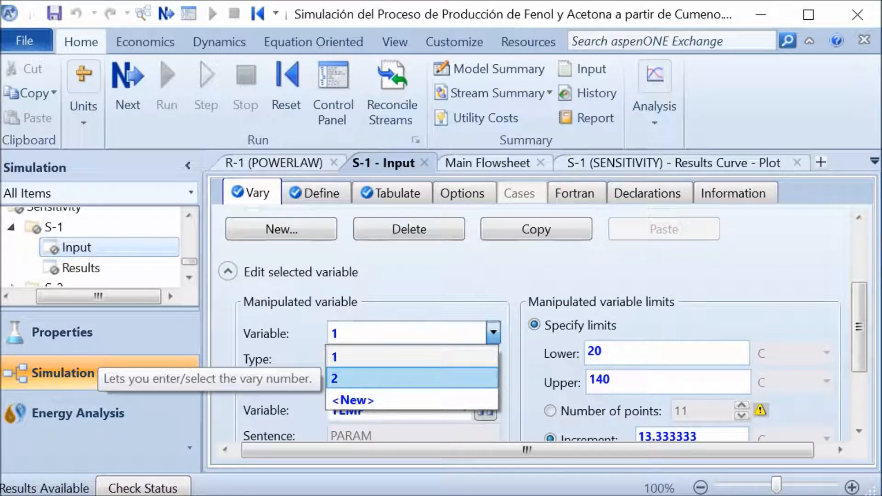
click(412, 378)
scroll(411, 379, down, 2)
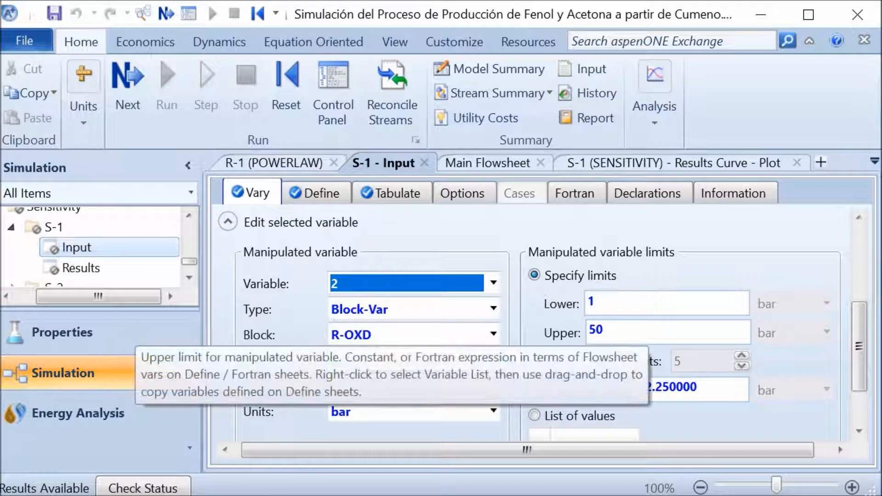
scroll(536, 329, up, 5)
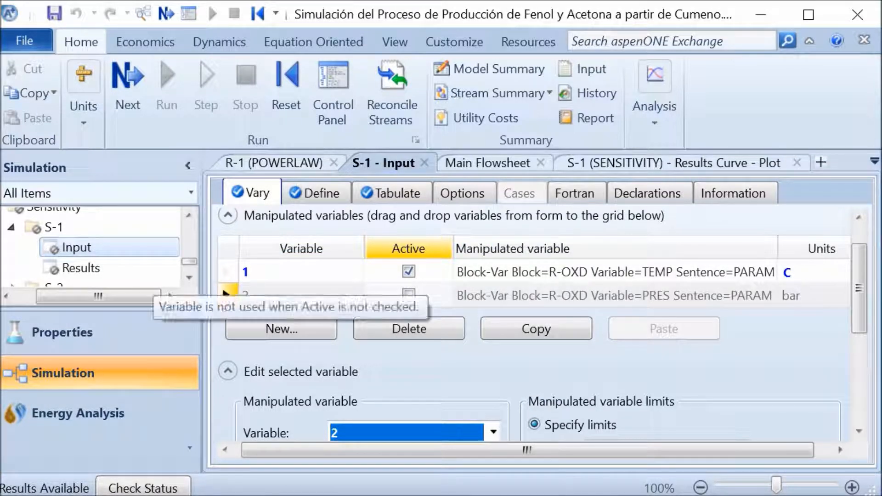
Step: Examine the measured variables and their mole-flow definitions in sensitivity S-1
click(318, 193)
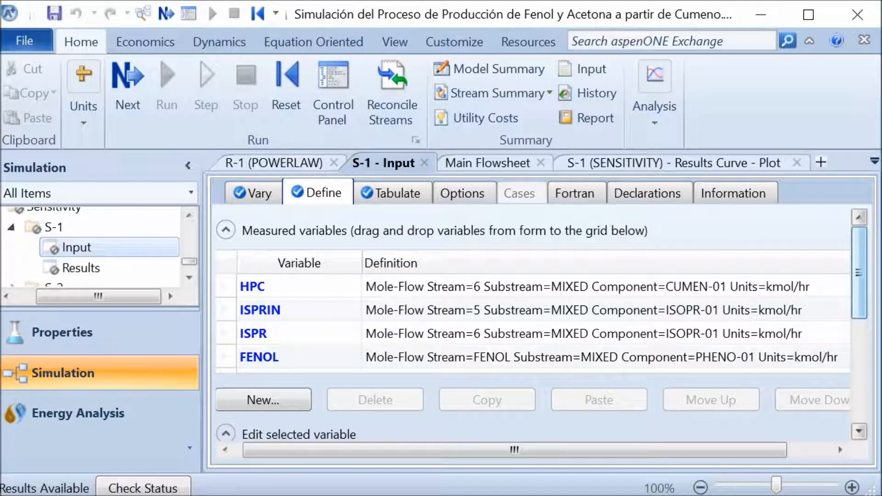
scroll(528, 322, down, 1)
scroll(528, 322, up, 1)
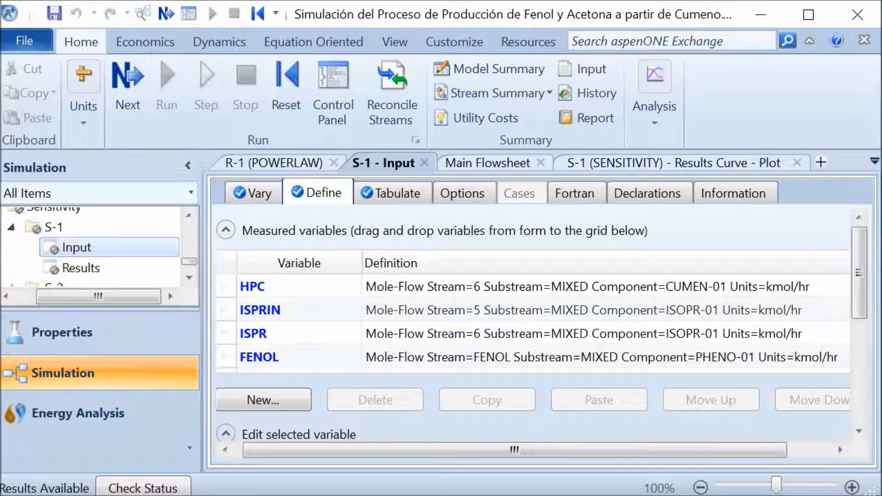
scroll(528, 322, down, 1)
scroll(528, 321, up, 1)
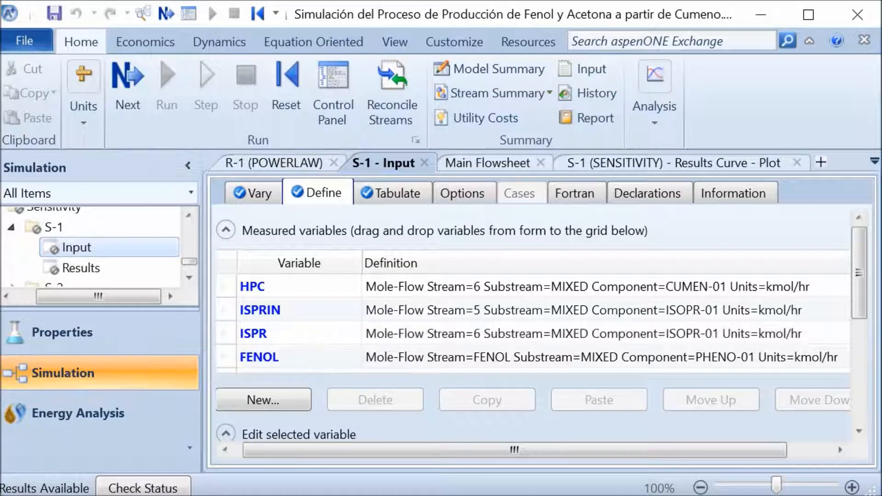
Step: Inspect the tabulated variables of sensitivity S-1, including the isopropylbenzene conversion expression in column 1
click(394, 193)
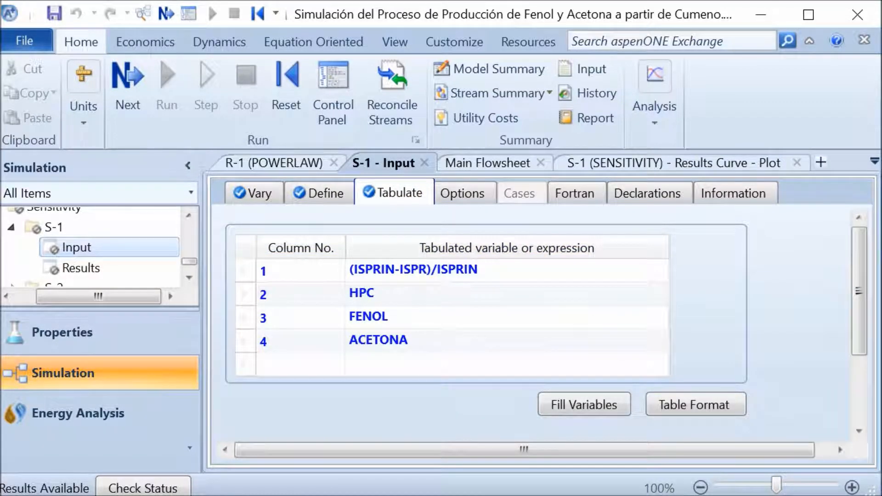
click(410, 269)
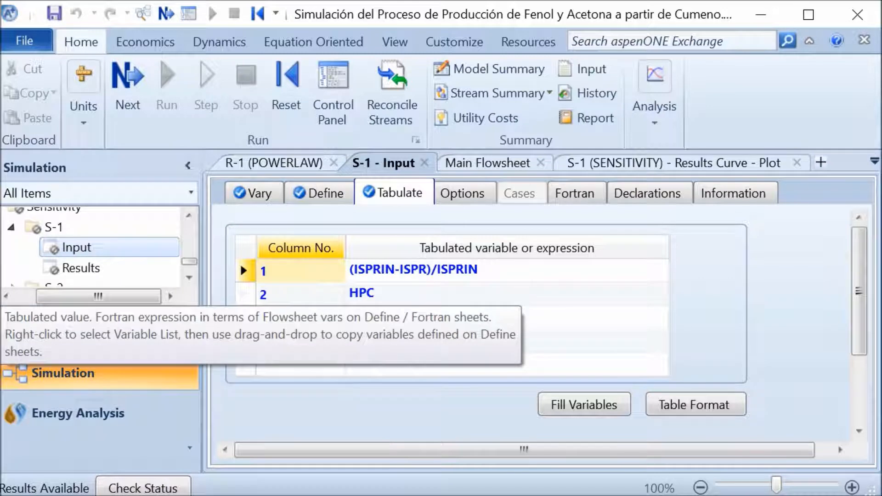
click(399, 270)
click(394, 269)
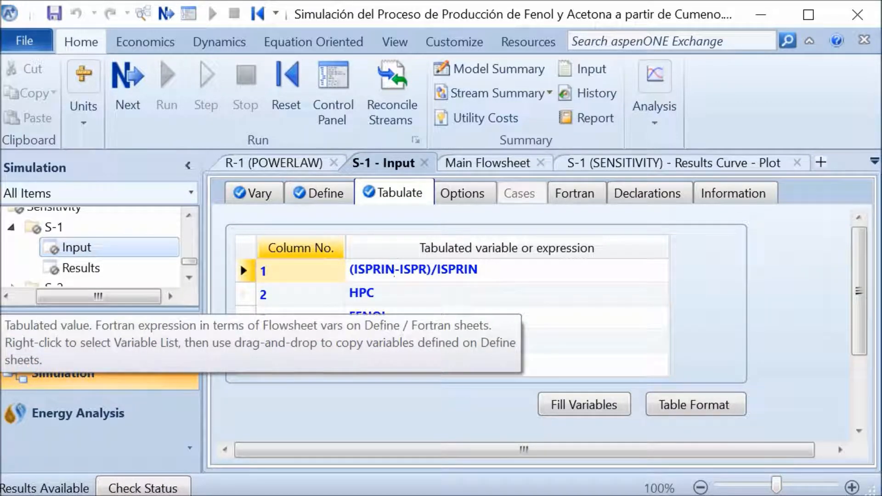
key(Left)
key(Right)
key(End)
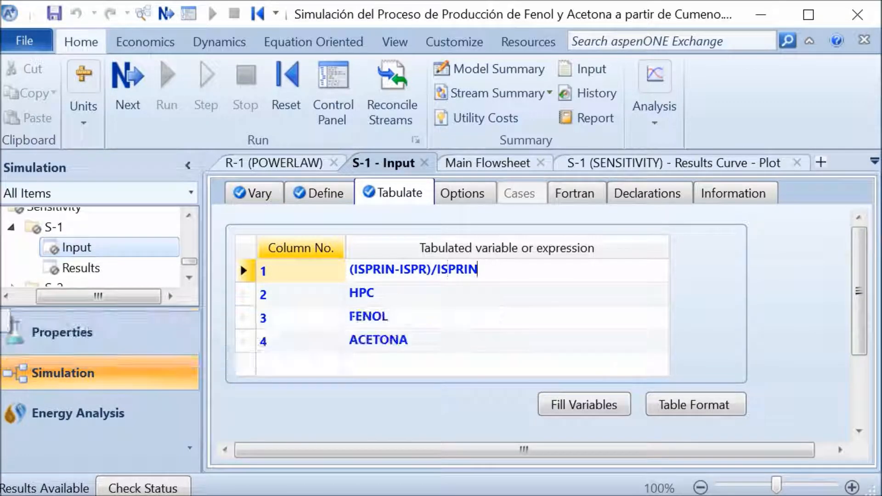
key(Down)
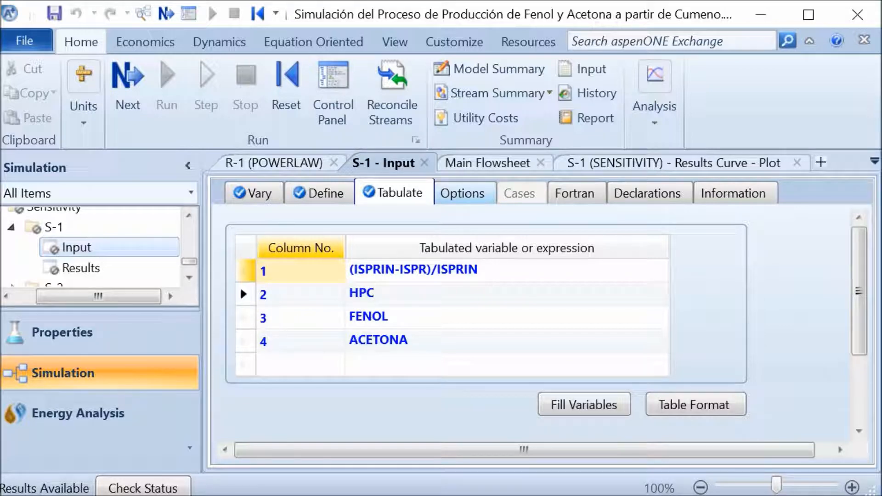
Step: Activate sensitivity analysis S-1 and run the simulation, dismissing the completion dialog
click(254, 193)
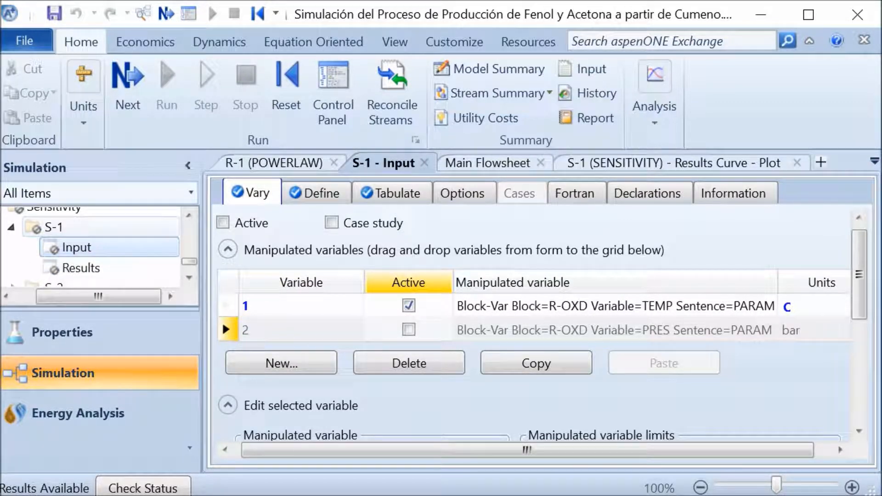
right_click(63, 222)
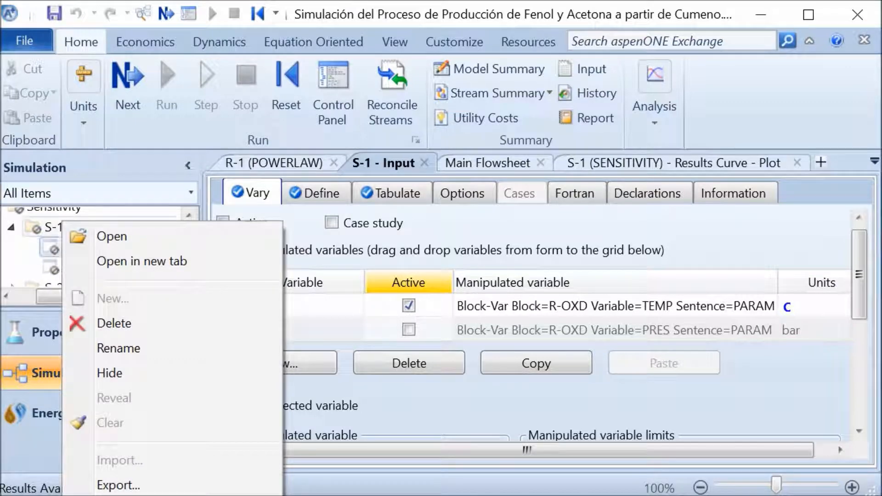
right_click(49, 222)
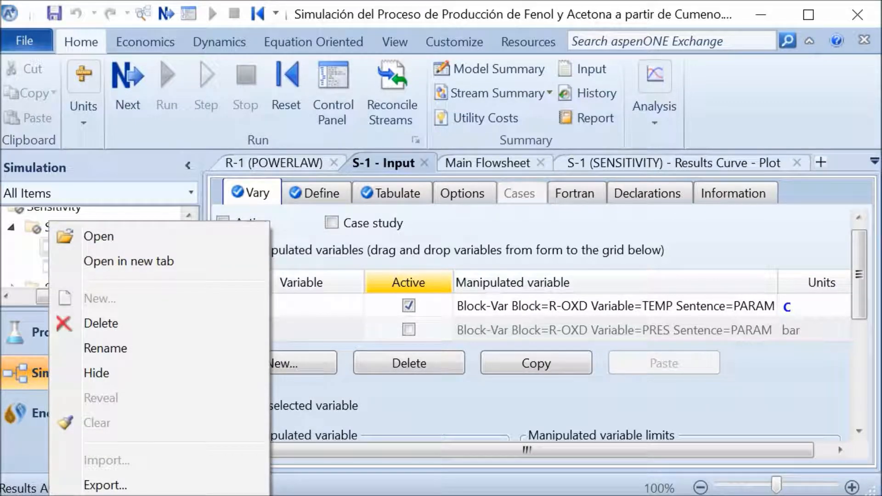
click(105, 495)
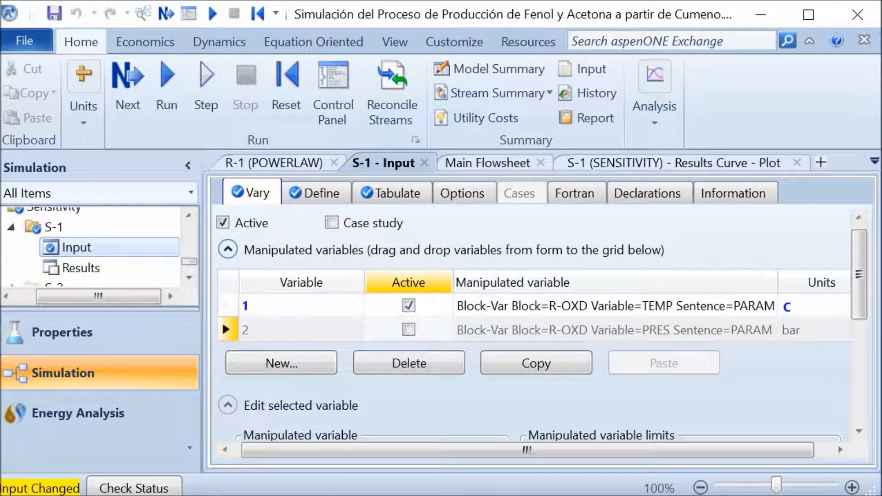
click(167, 92)
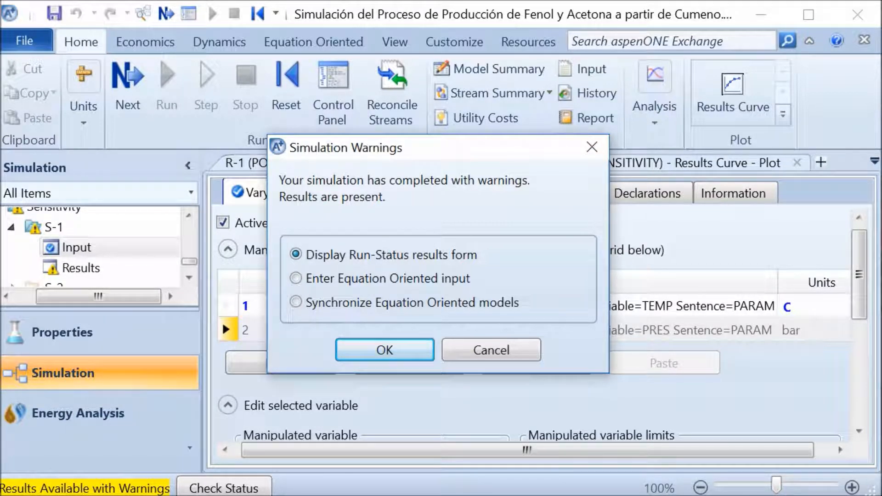
click(592, 147)
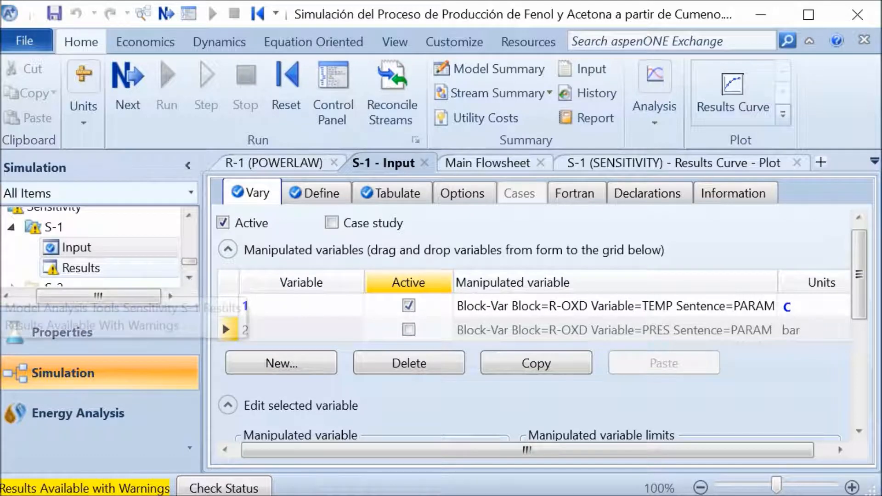
Step: Open the S-1 sensitivity results and examine the summary table through its last rows and columns
double_click(81, 268)
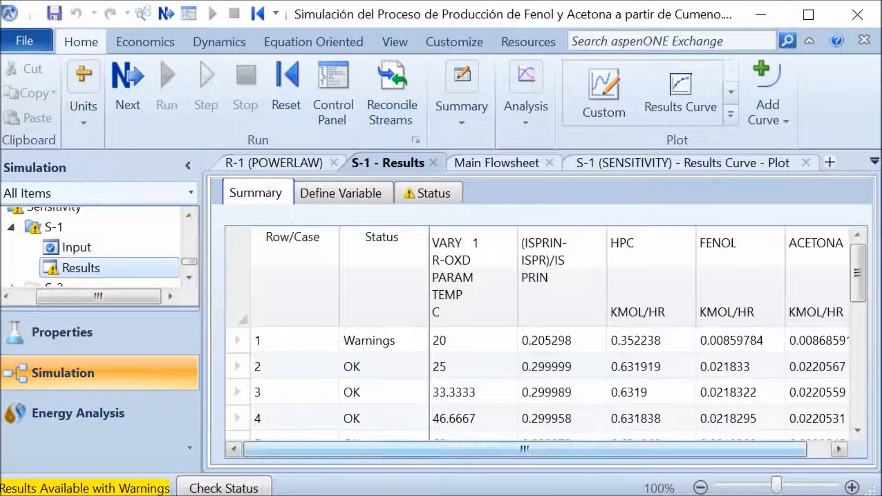
drag(524, 450, 547, 449)
scroll(538, 379, down, 4)
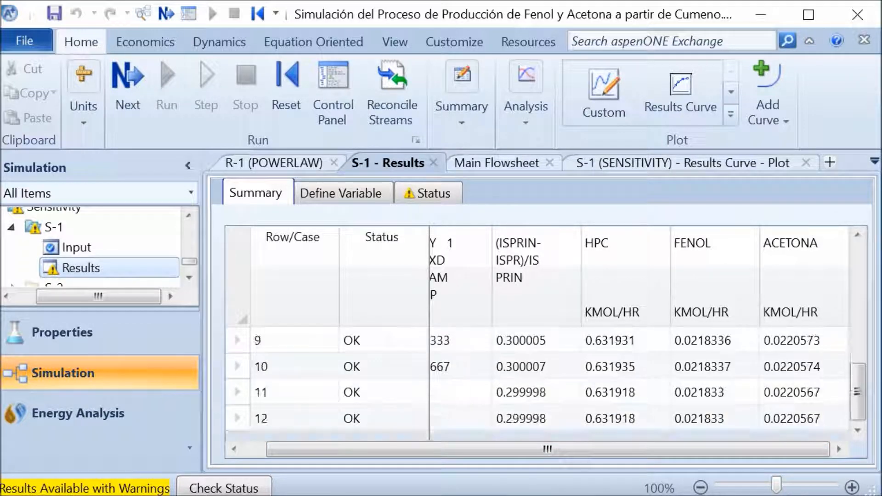
Step: Plot the S-1 results curves of isopropylbenzene conversion, HPC, FENOL and ACETONA against R-OXD temperature
scroll(537, 379, up, 2)
scroll(538, 379, down, 2)
scroll(538, 379, up, 4)
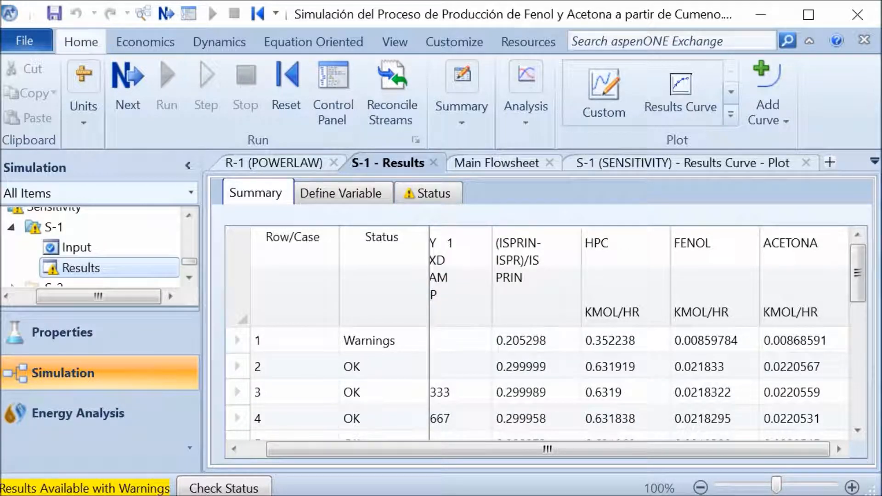
drag(547, 449, 523, 449)
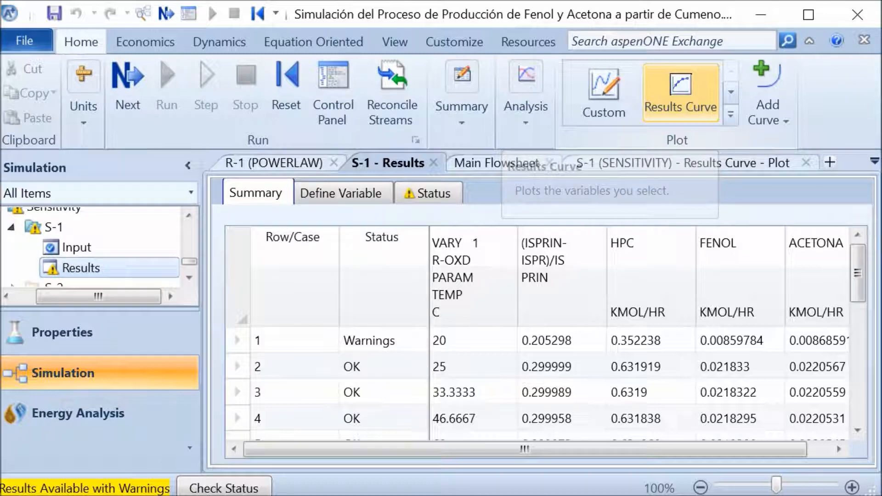
click(681, 92)
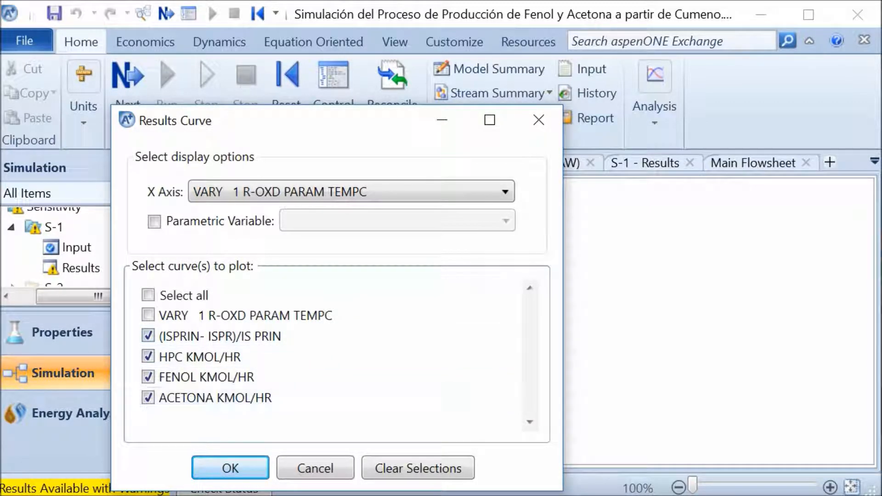
click(231, 468)
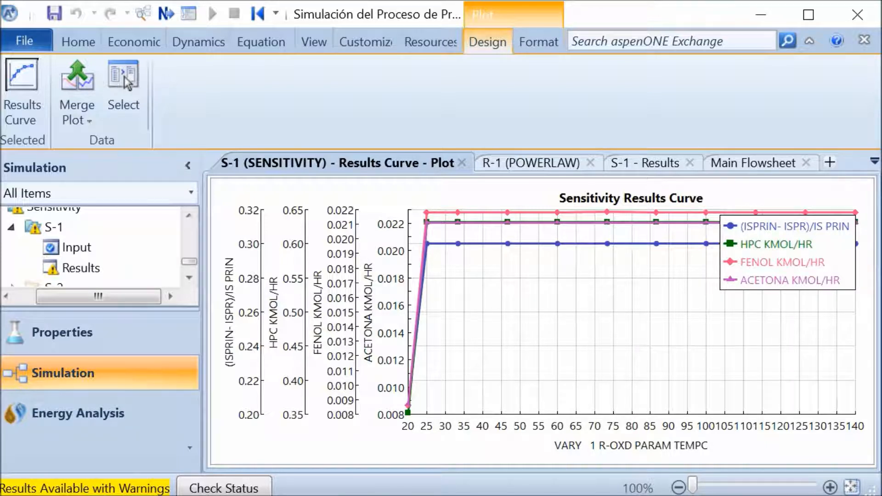
Step: Open the input of sensitivity S-1 and reinitialize the simulation, purging all results
click(77, 248)
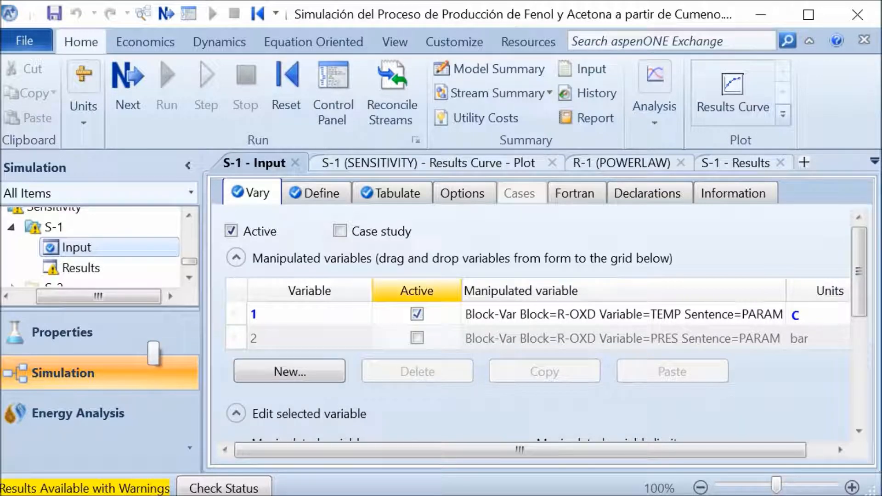
click(286, 90)
click(577, 415)
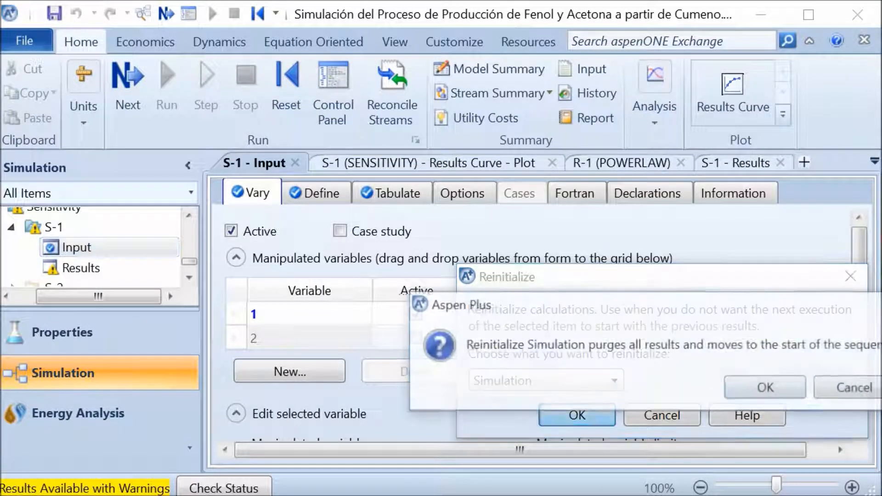
key(Return)
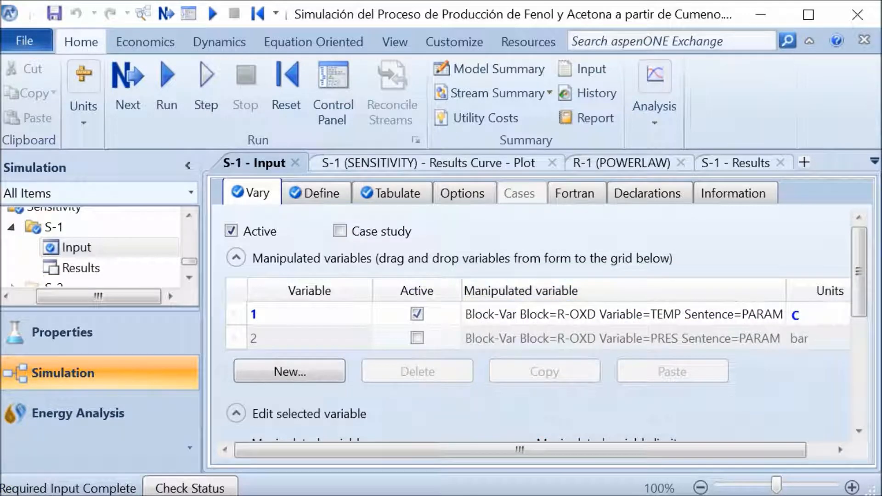
Step: Make the pressure of R-OXD the only active manipulated variable in S-1 instead of temperature, and run the simulation
click(416, 314)
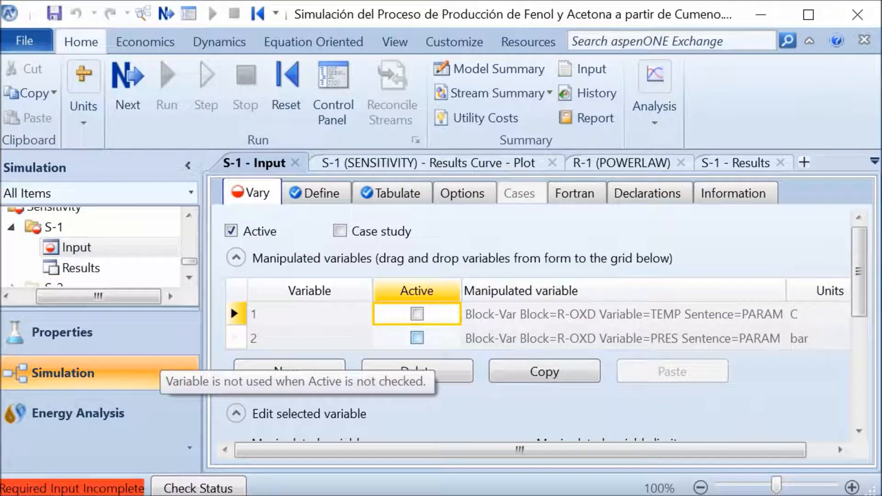
click(416, 338)
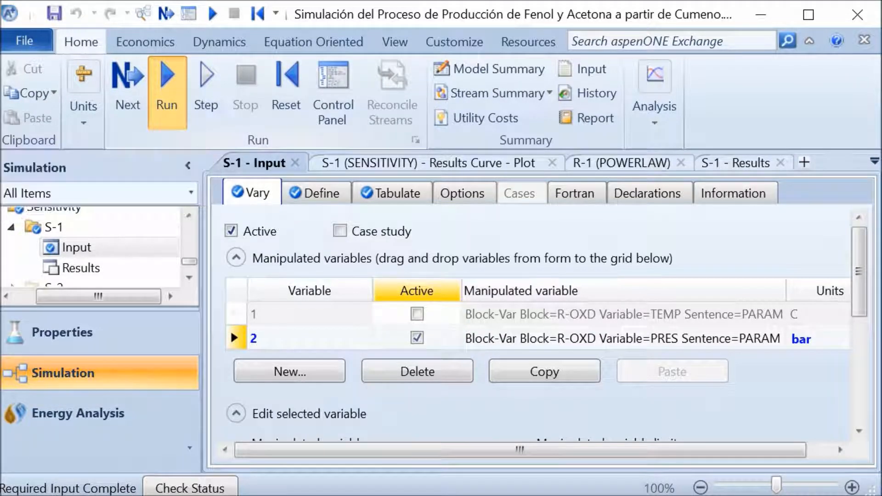
click(167, 89)
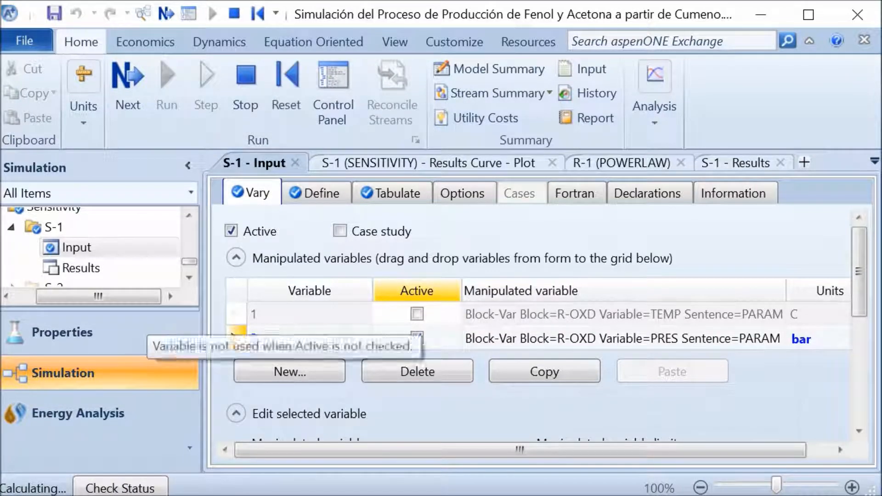
click(788, 264)
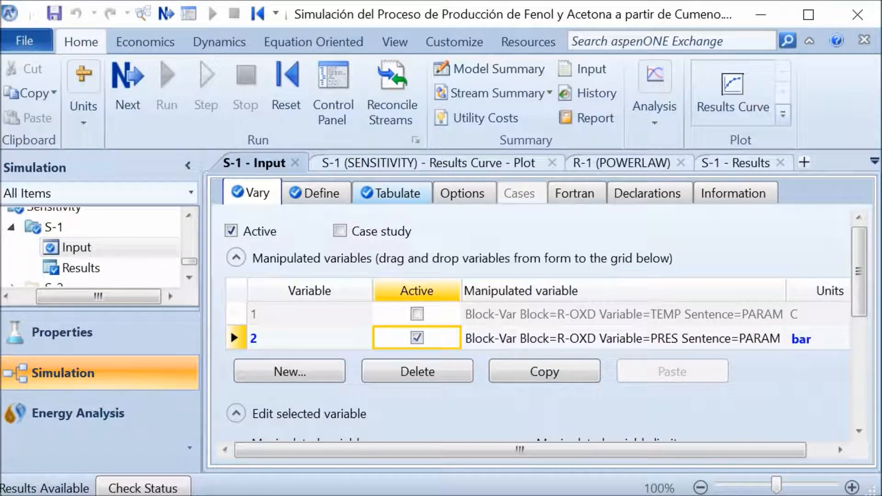
Step: Open the S-1 results and plot conversion, HPC, FENOL and ACETONA against R-OXD pressure
click(80, 268)
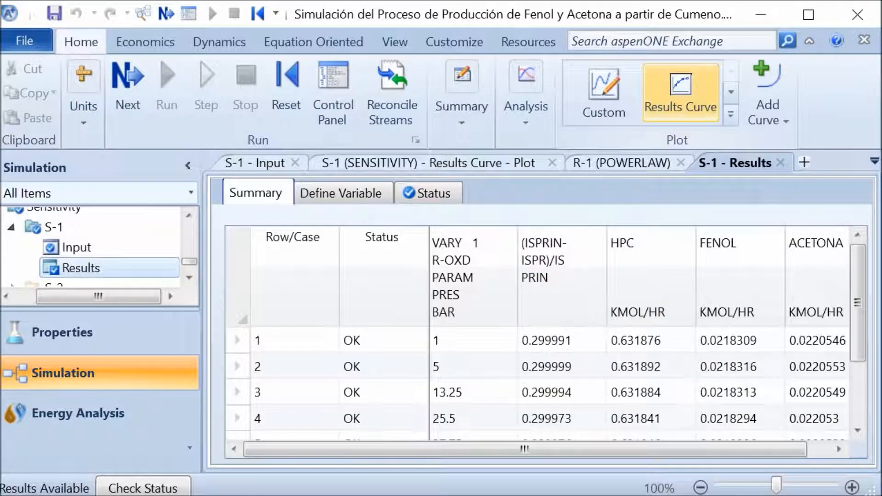
click(681, 92)
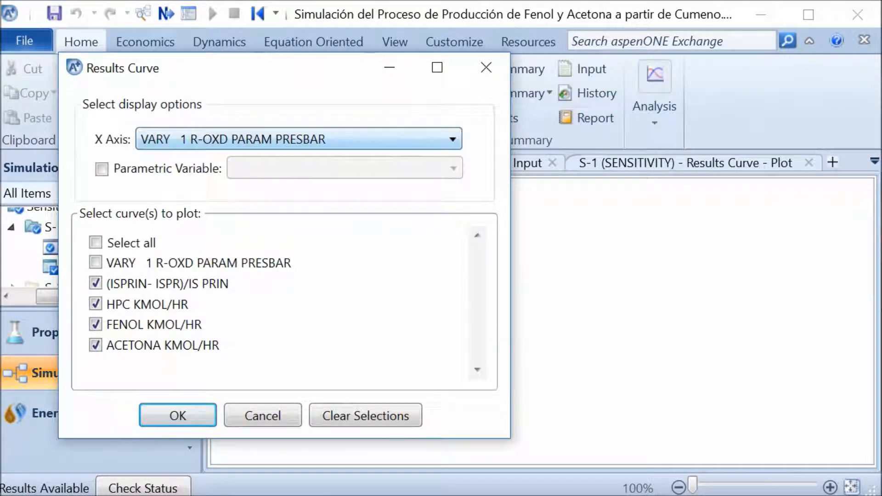
click(178, 416)
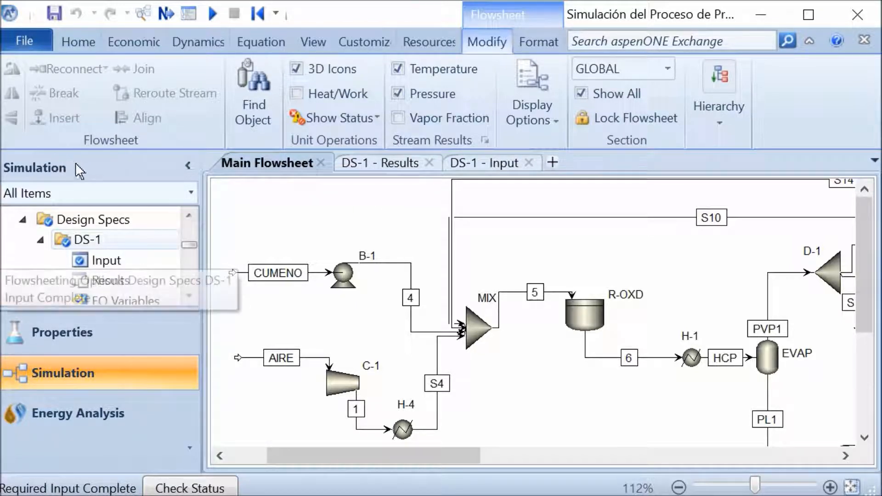
Step: Examine design spec DS-1's measured variable, target and tolerance, and the limits of its manipulated R-OXD temperature
click(105, 260)
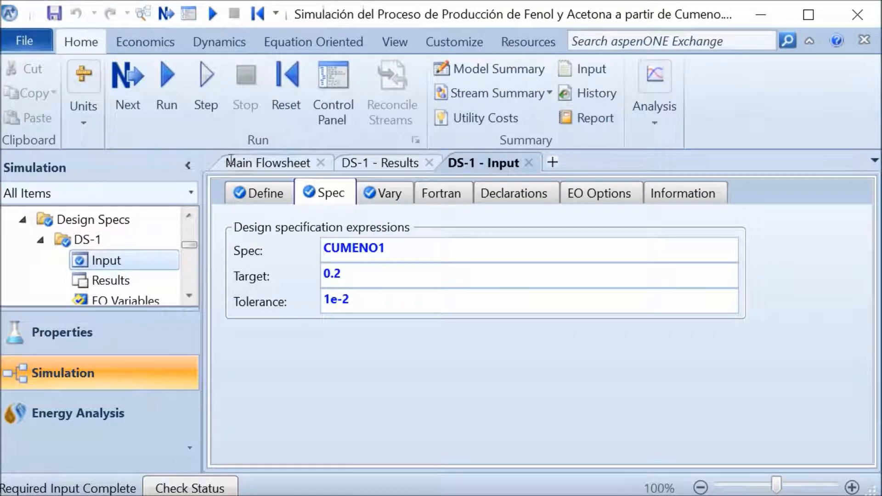
click(274, 186)
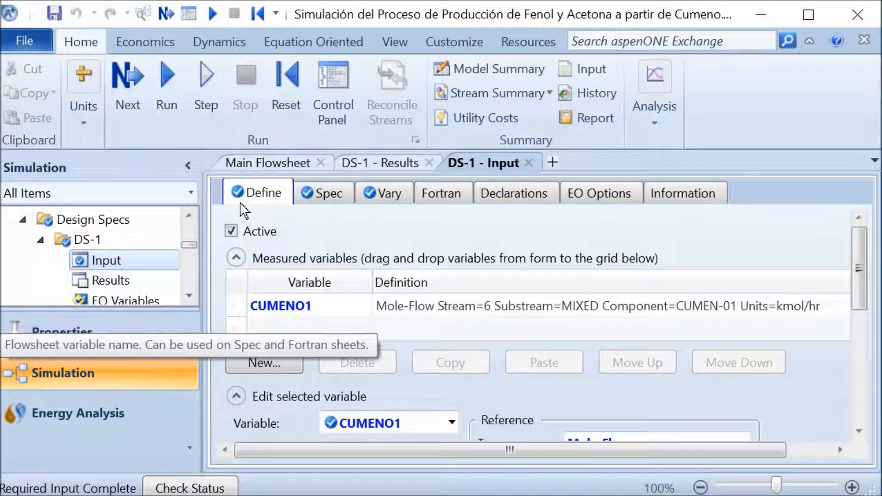
click(389, 190)
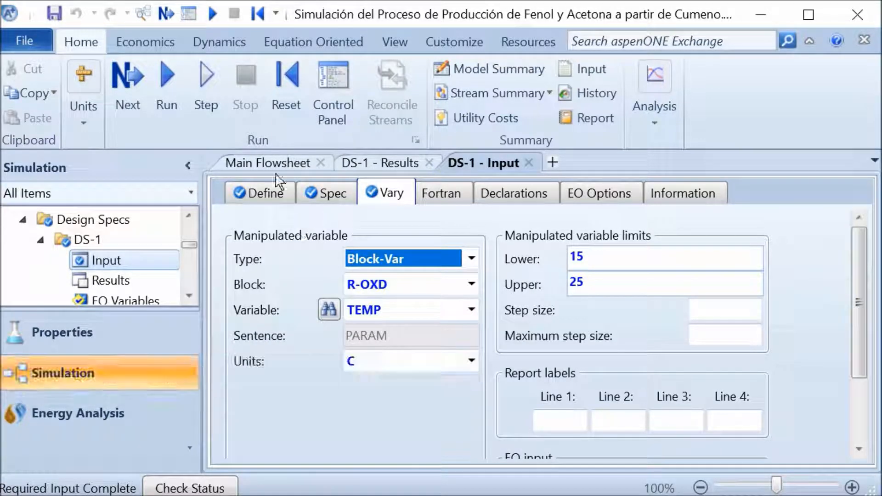
click(325, 194)
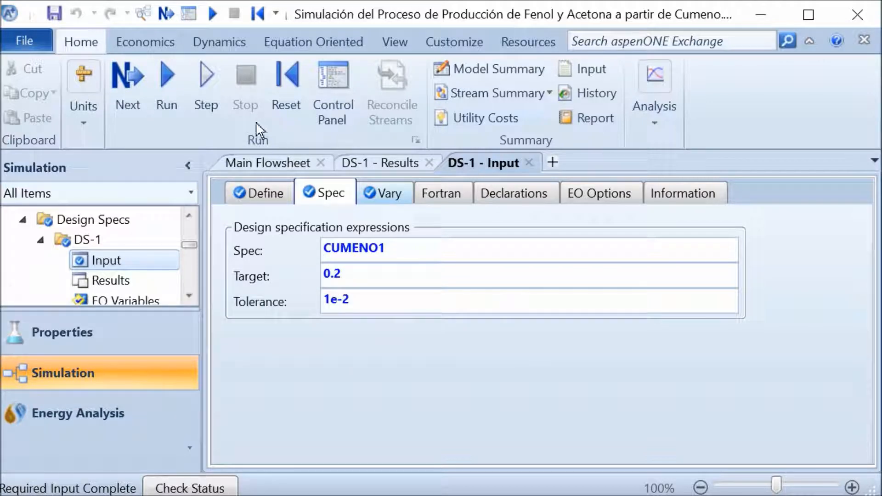
click(384, 192)
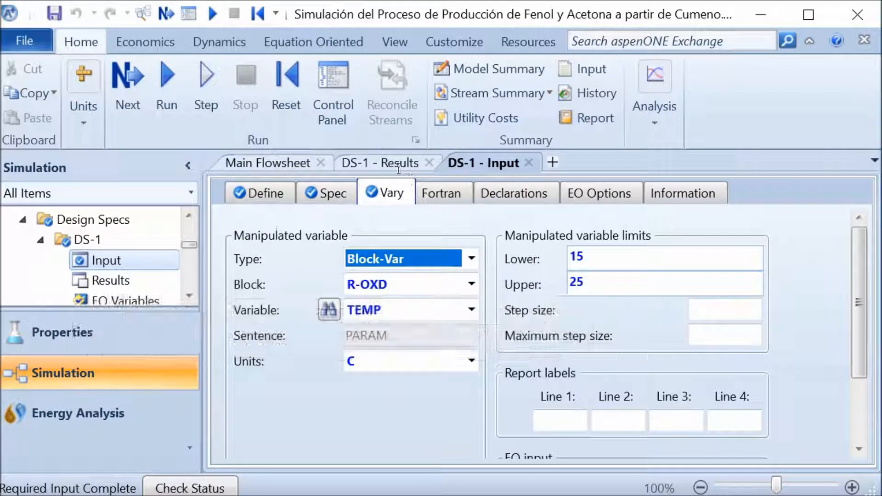
click(326, 192)
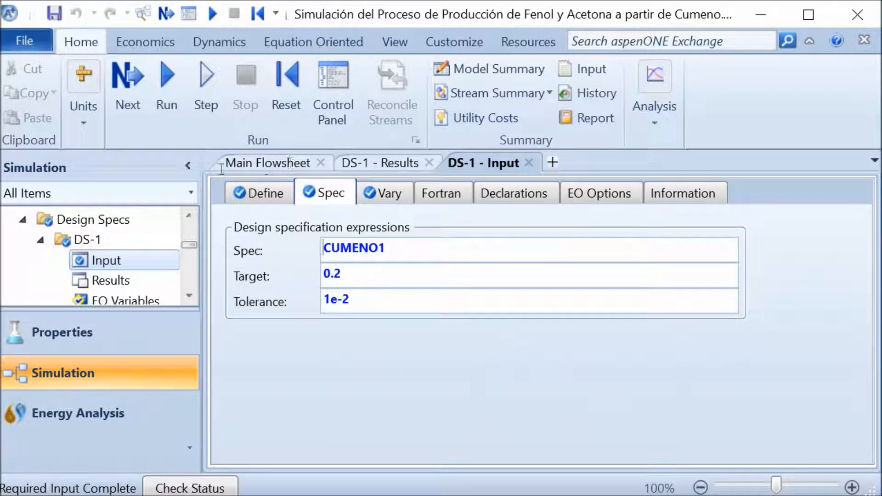
click(386, 192)
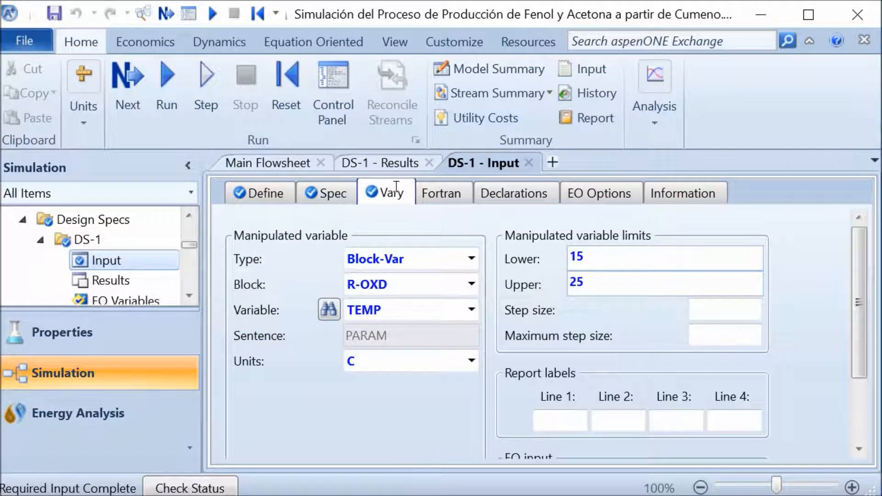
click(594, 280)
click(325, 193)
Step: Inspect the definition of measured variable CUMENO1 in DS-1, including its reference type, stream, component and units
click(248, 193)
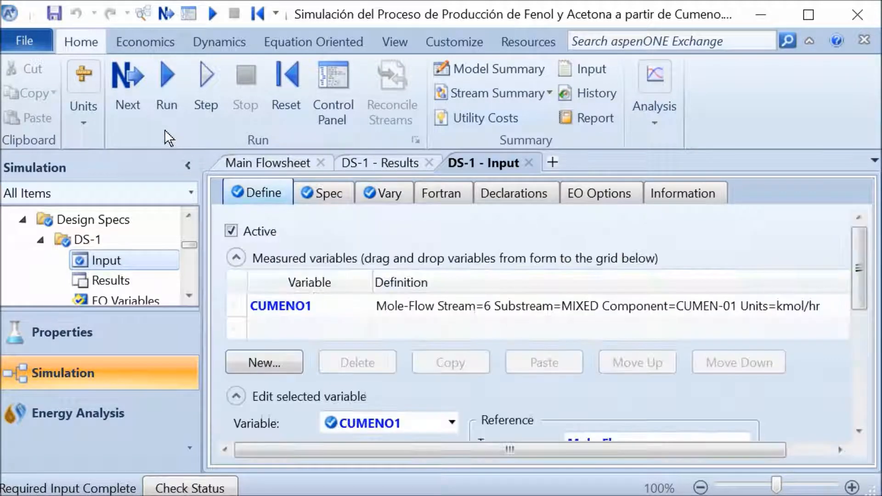
scroll(296, 265, down, 4)
scroll(295, 266, up, 3)
scroll(296, 265, down, 3)
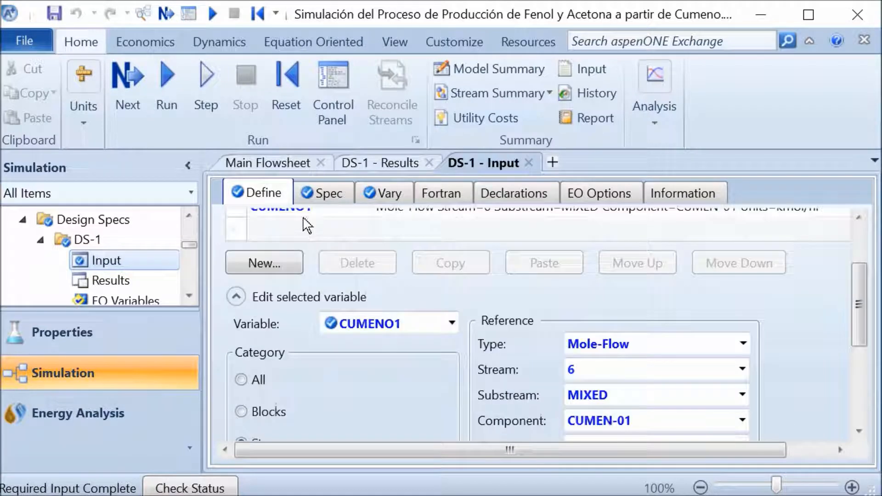
scroll(295, 266, up, 2)
scroll(321, 207, up, 1)
scroll(312, 204, down, 3)
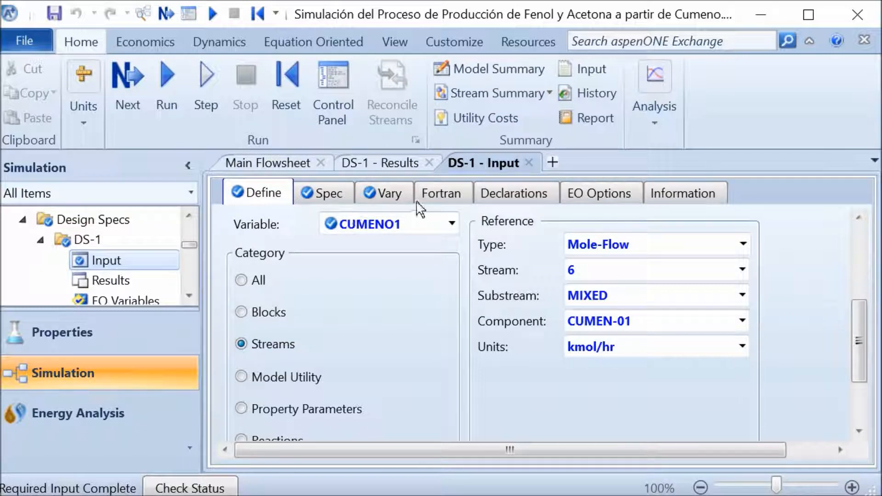
click(465, 172)
key(Tab)
key(Tab)
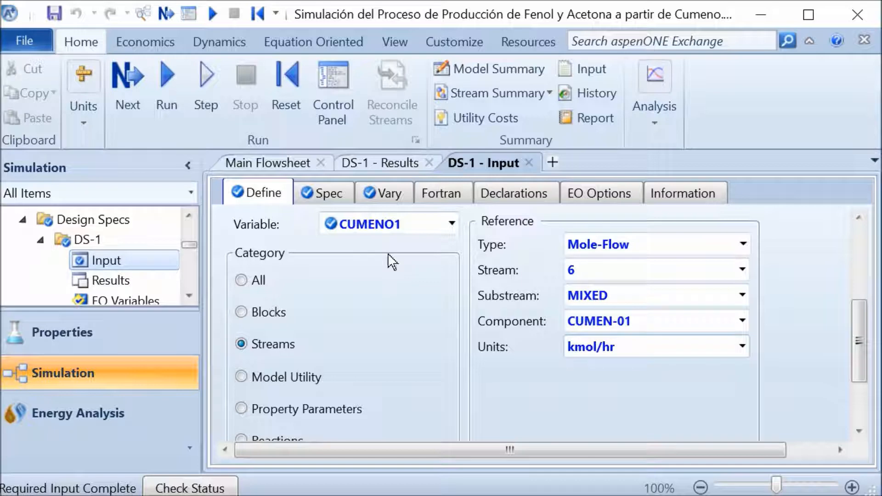
scroll(299, 227, up, 3)
scroll(300, 226, up, 2)
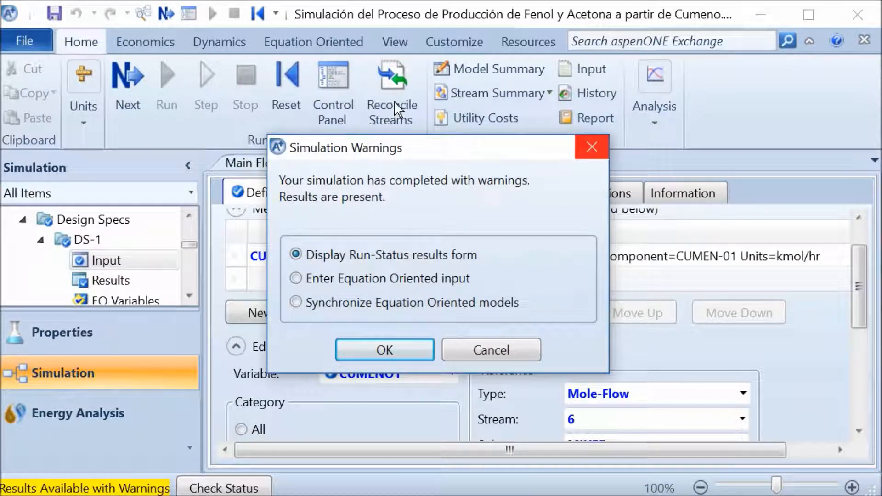
Step: Dismiss the simulation completion dialog and open the results of design spec DS-1
click(592, 147)
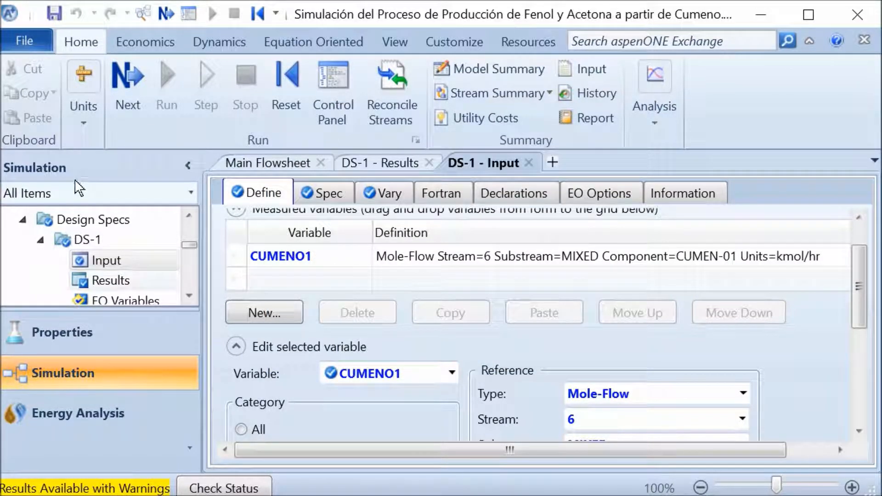
click(111, 280)
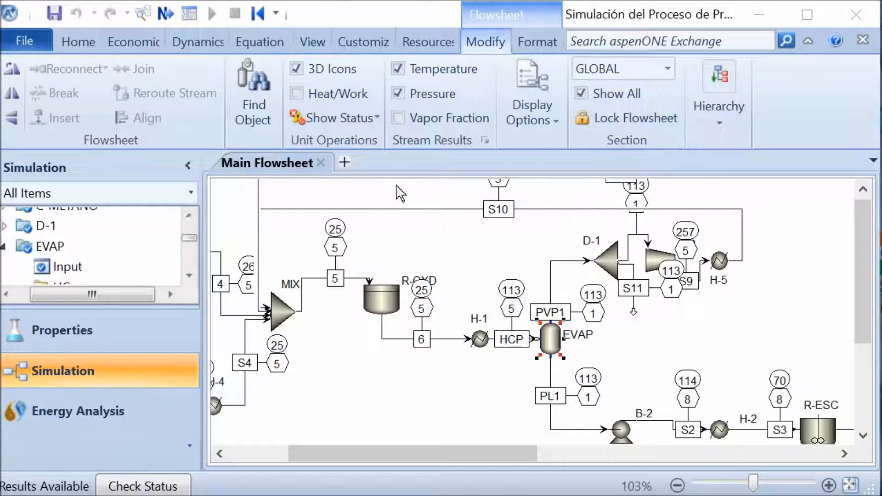
Step: Examine the main flowsheet from the feed section through R-OXD, evaporator EVAP and the recycle lines to reactor R-ESC
scroll(427, 191, down, 1)
scroll(431, 193, up, 1)
mouse_move(517, 454)
mouse_down()
mouse_move(466, 454)
mouse_move(529, 454)
mouse_move(477, 454)
mouse_up()
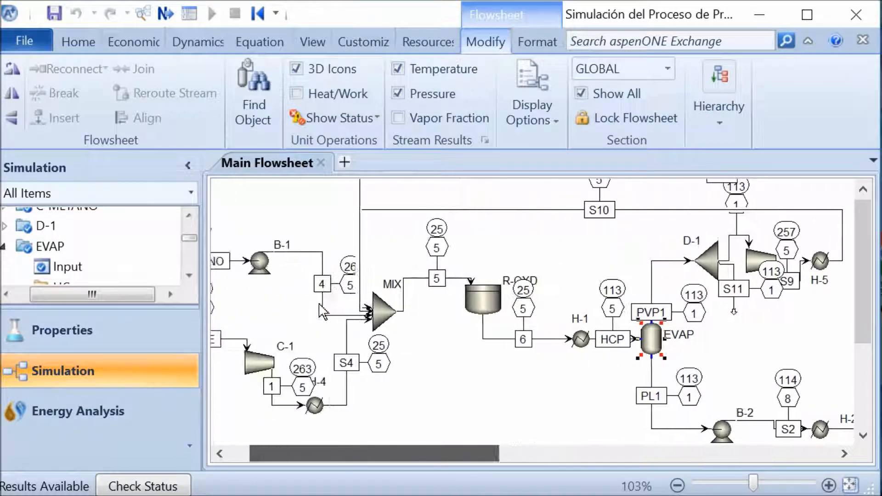
scroll(567, 190, up, 1)
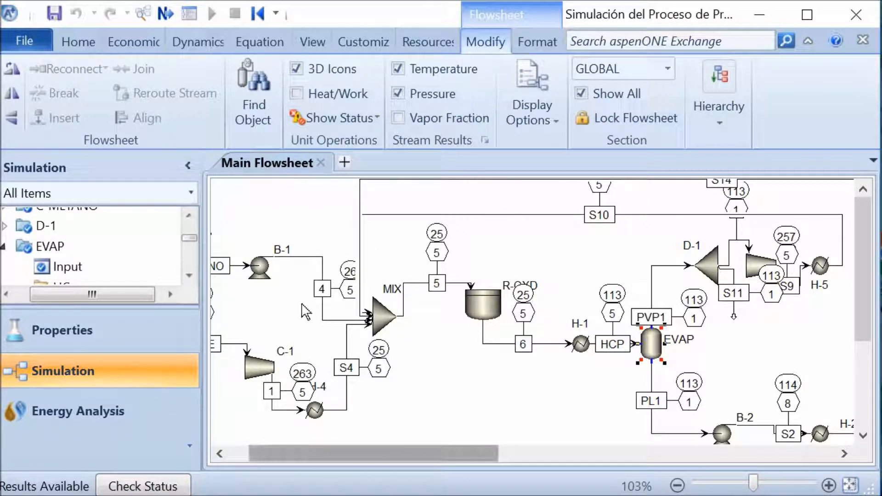
scroll(339, 302, right, 4)
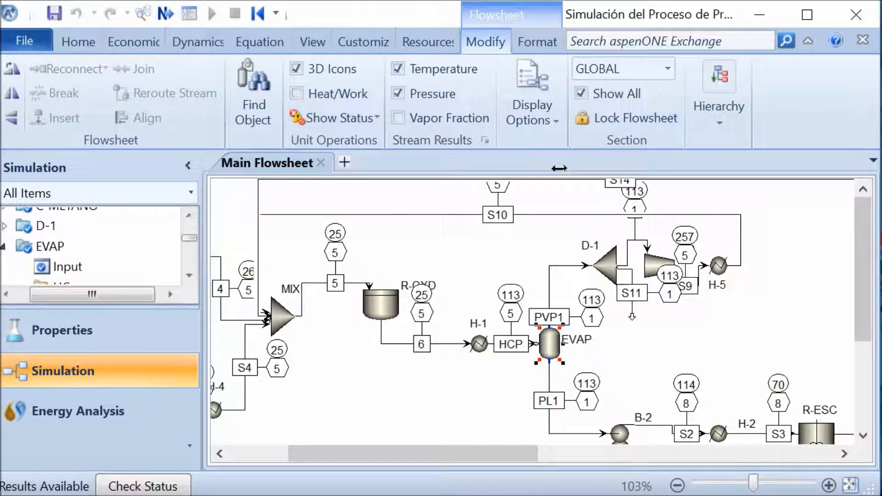
scroll(500, 164, down, 1)
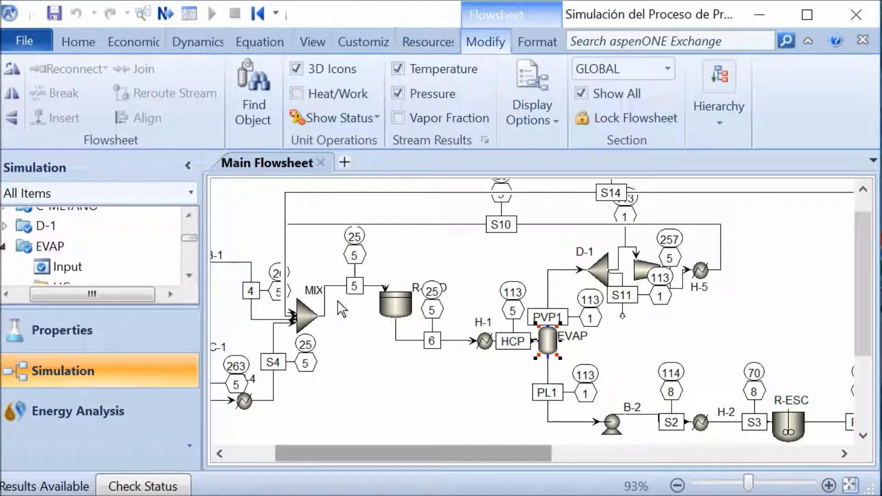
scroll(345, 305, right, 5)
scroll(392, 315, left, 3)
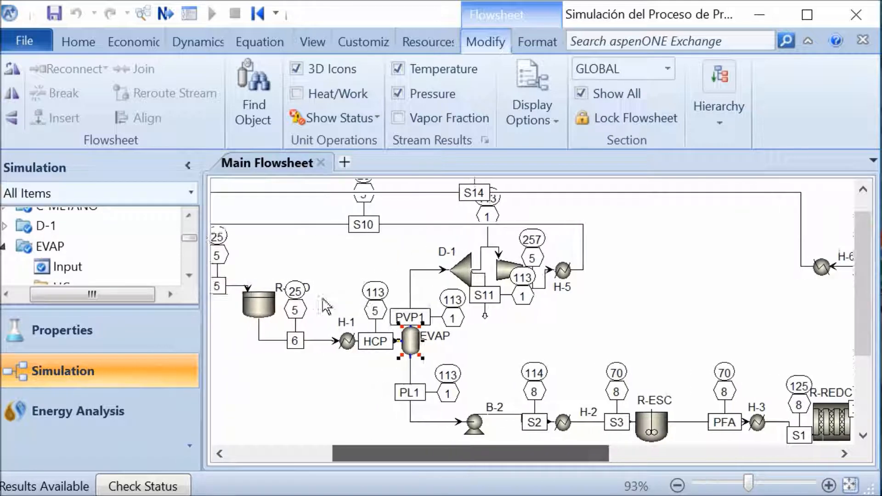
scroll(461, 244, up, 1)
scroll(461, 244, up, 3)
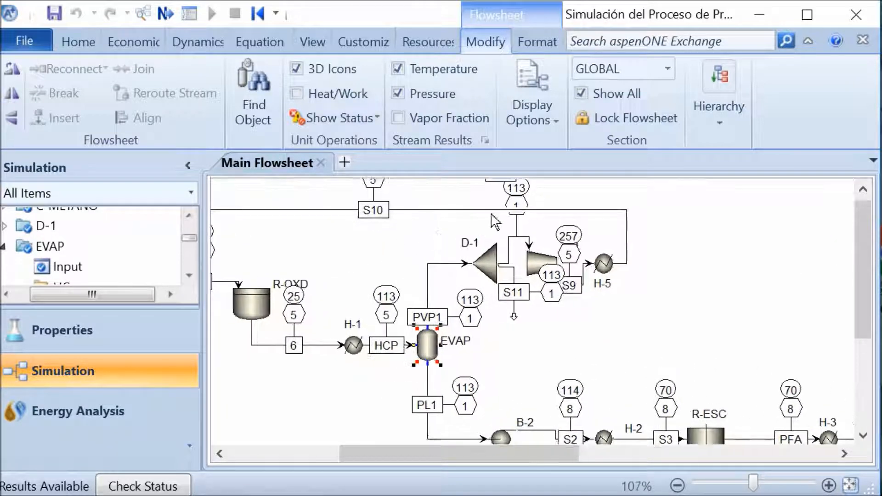
scroll(569, 214, down, 3)
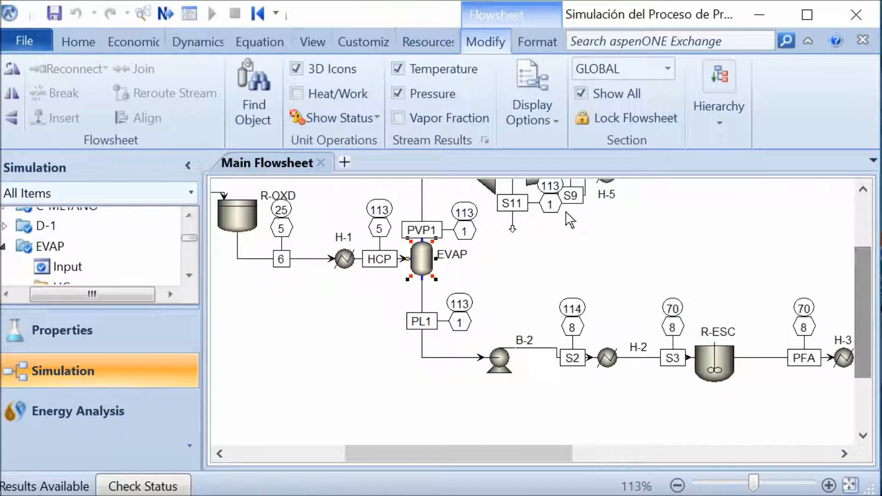
Step: Review the flash specifications of evaporator EVAP and return to the main flowsheet
scroll(352, 310, right, 3)
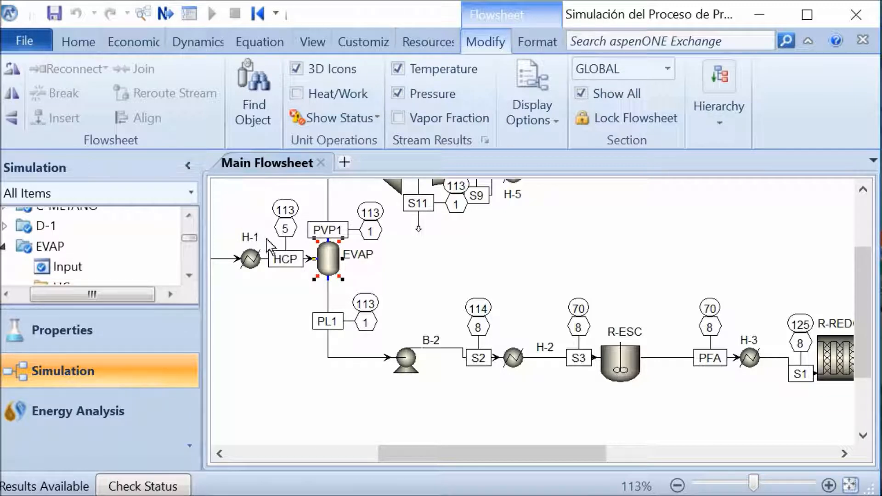
scroll(285, 148, up, 1)
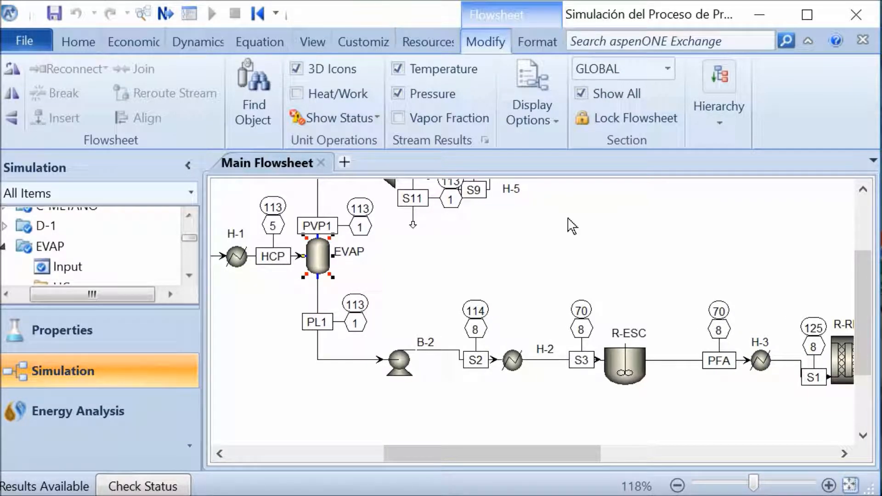
scroll(569, 207, up, 2)
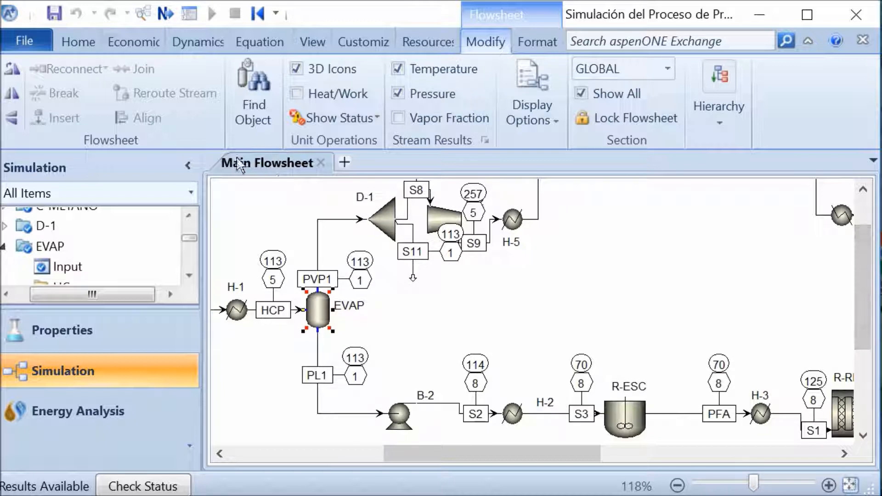
scroll(574, 207, down, 1)
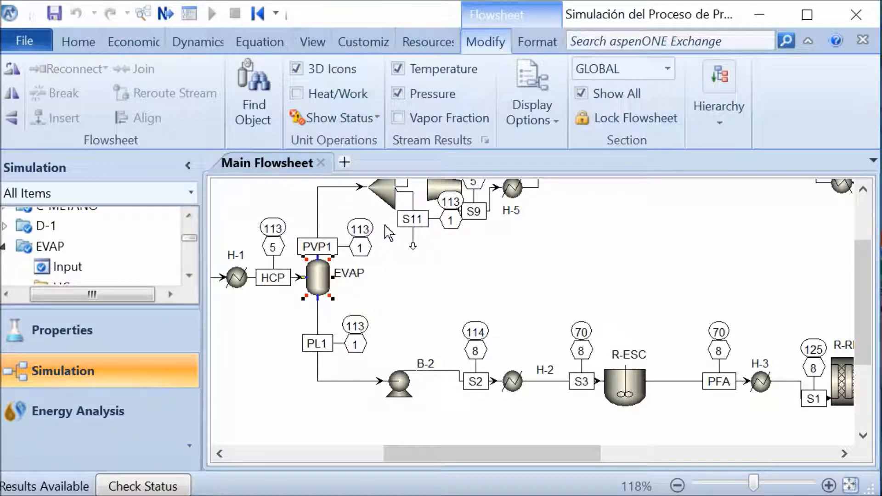
scroll(321, 294, left, 5)
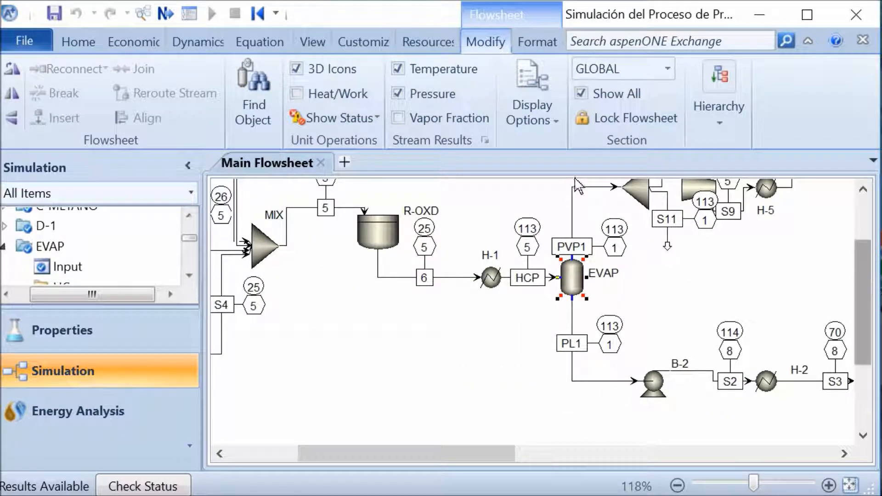
scroll(573, 186, up, 3)
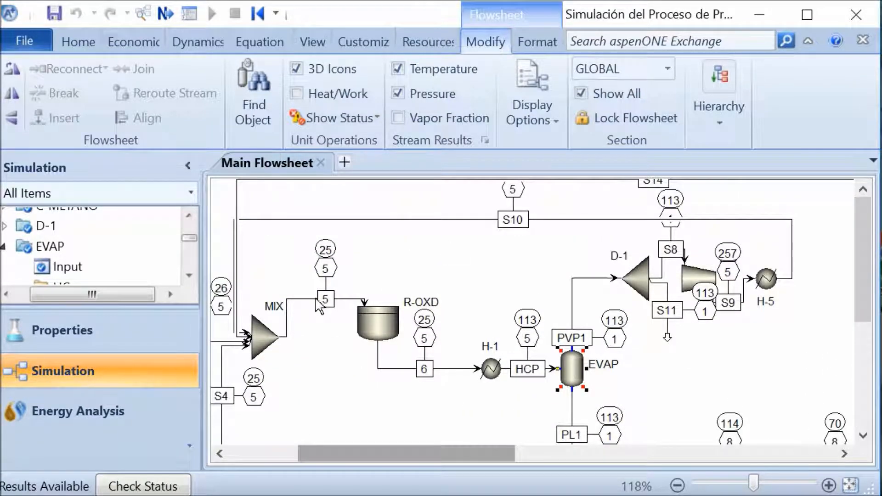
scroll(322, 301, left, 3)
double_click(692, 367)
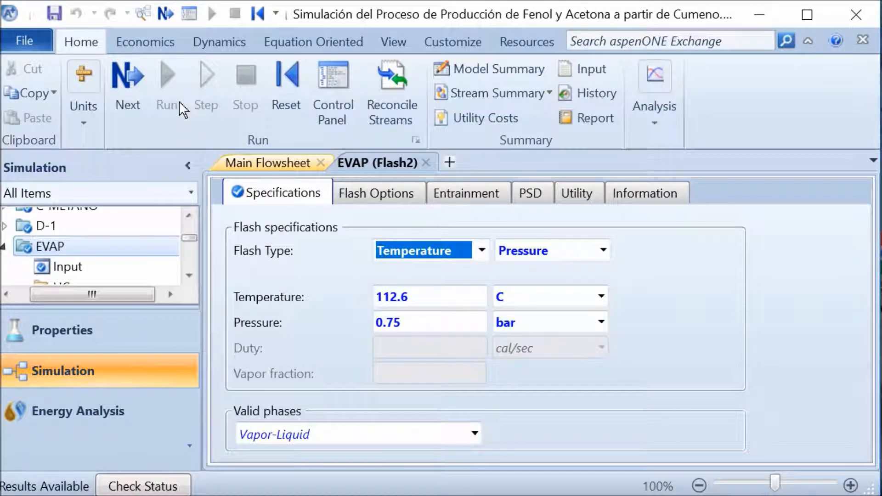
click(269, 162)
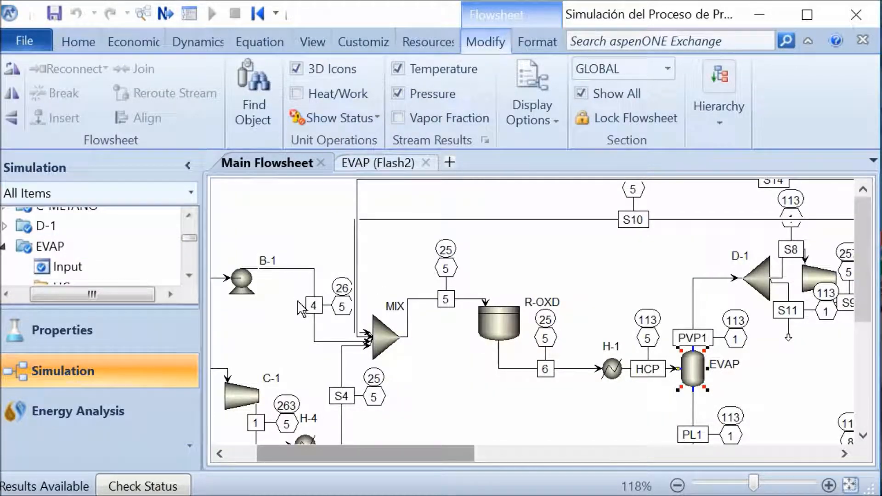
Step: Select splitter D-1 on the main flowsheet and examine its S8 and S11 outlets and the S10 recycle to MIX
scroll(308, 300, right, 3)
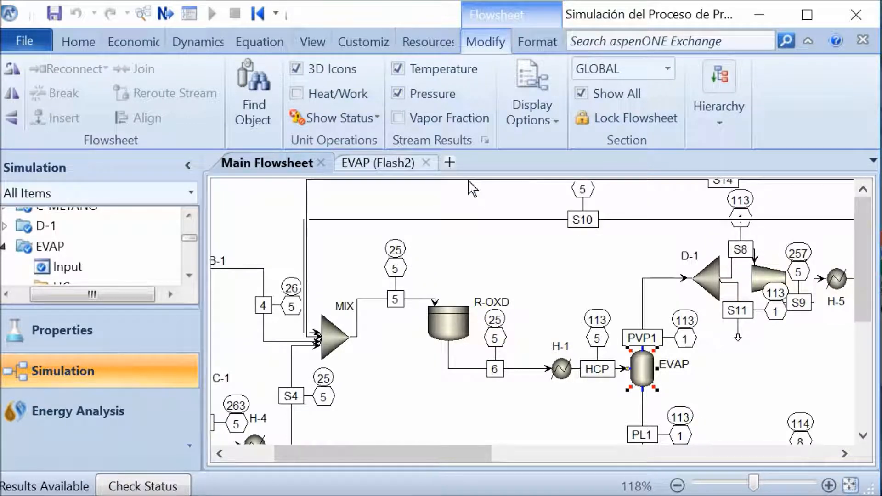
click(705, 276)
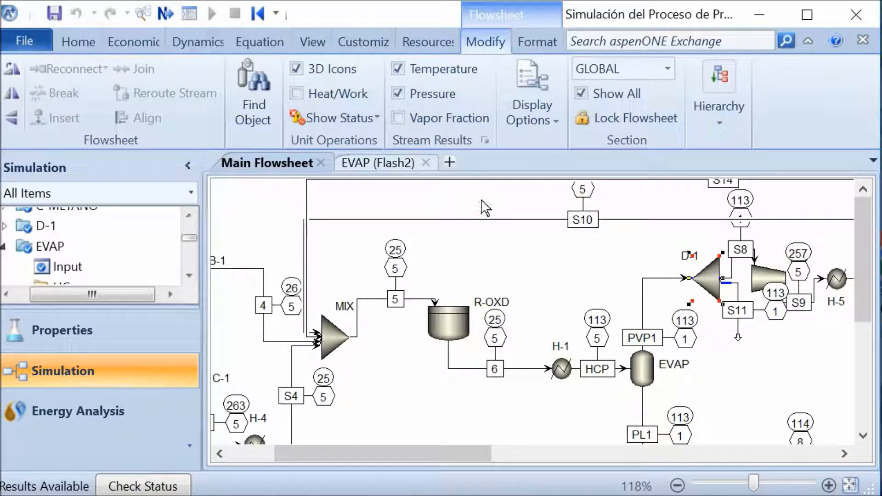
scroll(320, 309, right, 4)
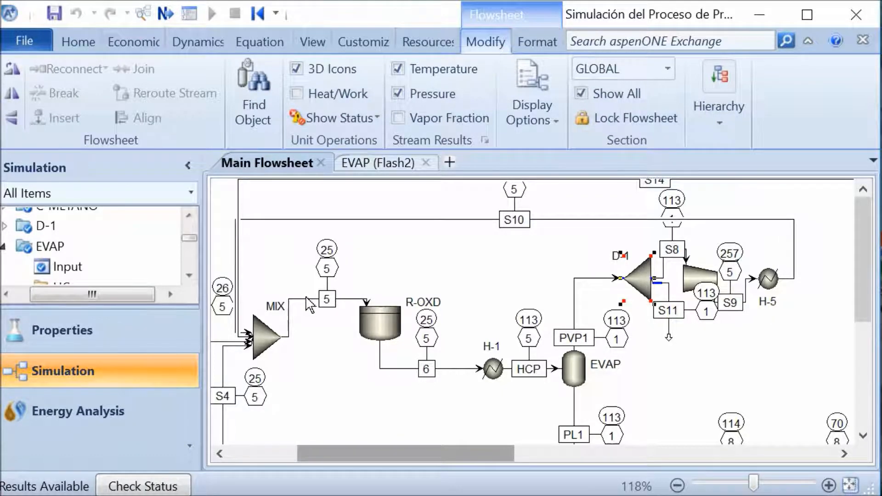
scroll(307, 303, left, 3)
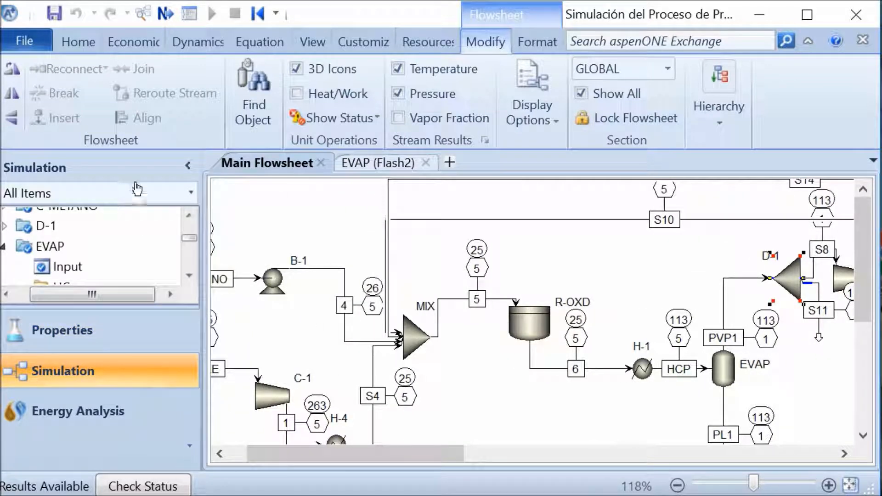
Step: Find the sensitivity analyses among the model analysis tools and open S-5
scroll(56, 164, down, 3)
scroll(67, 161, down, 10)
scroll(68, 156, up, 5)
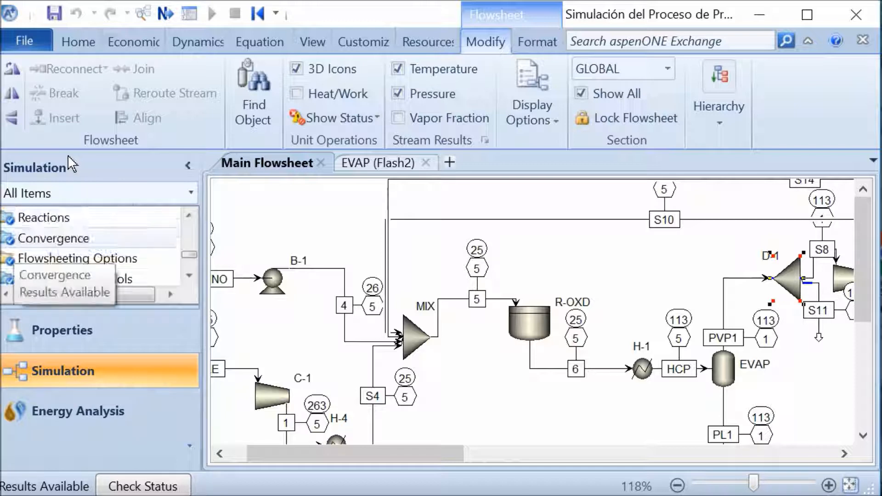
scroll(67, 156, down, 1)
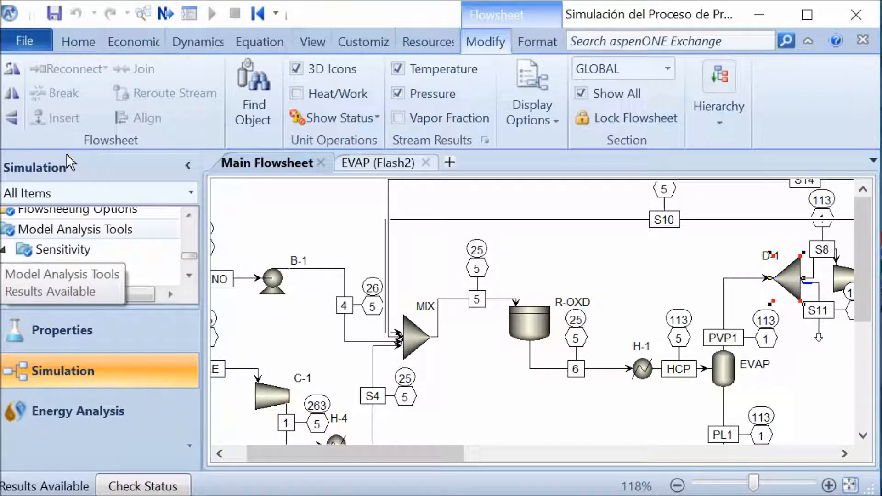
scroll(82, 161, down, 2)
scroll(82, 161, up, 3)
click(82, 224)
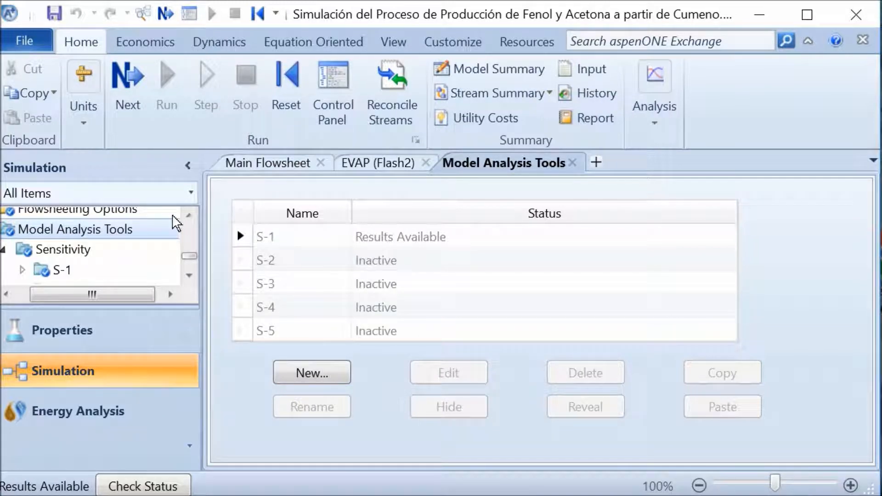
click(264, 330)
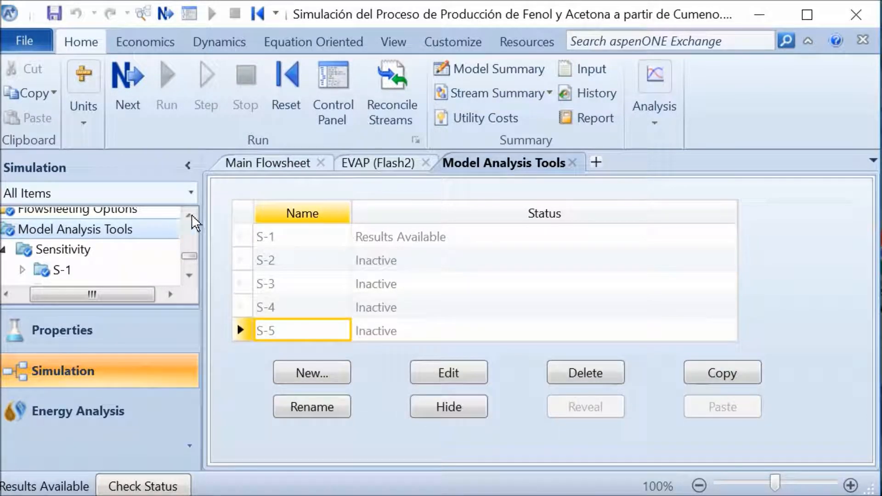
double_click(287, 329)
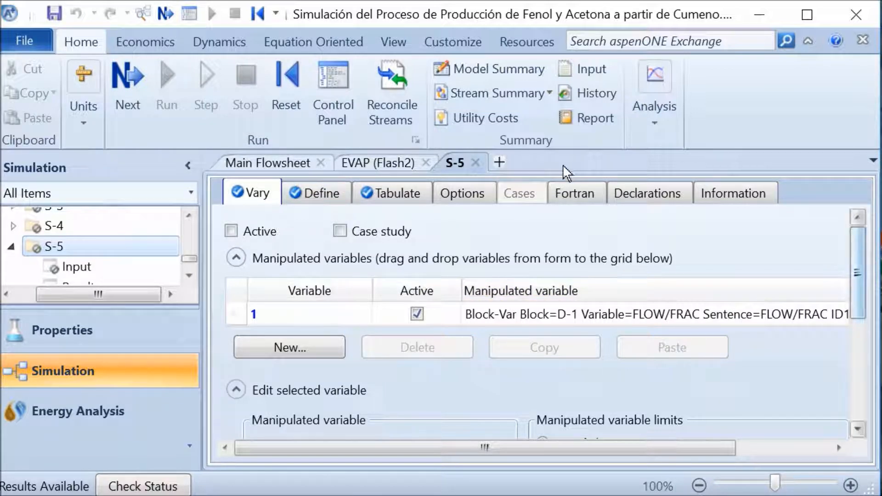
Step: Examine S-5's manipulated D-1 flow fraction, the definition of measured variable CUMENO, and the tabulated variable
scroll(566, 180, down, 3)
scroll(566, 196, down, 1)
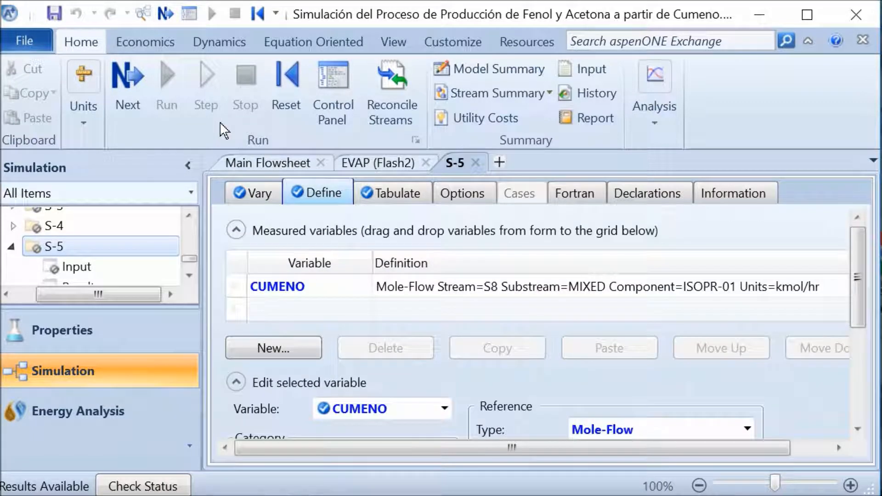
scroll(260, 243, down, 1)
scroll(260, 244, down, 3)
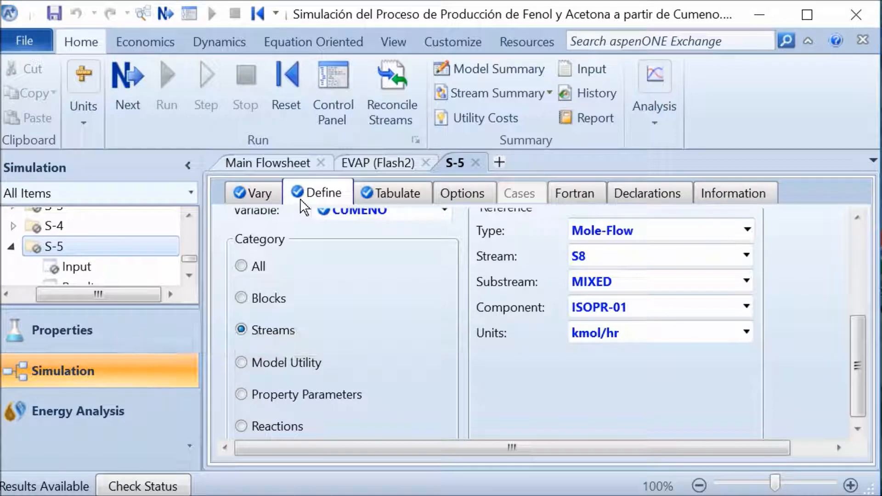
scroll(299, 202, up, 1)
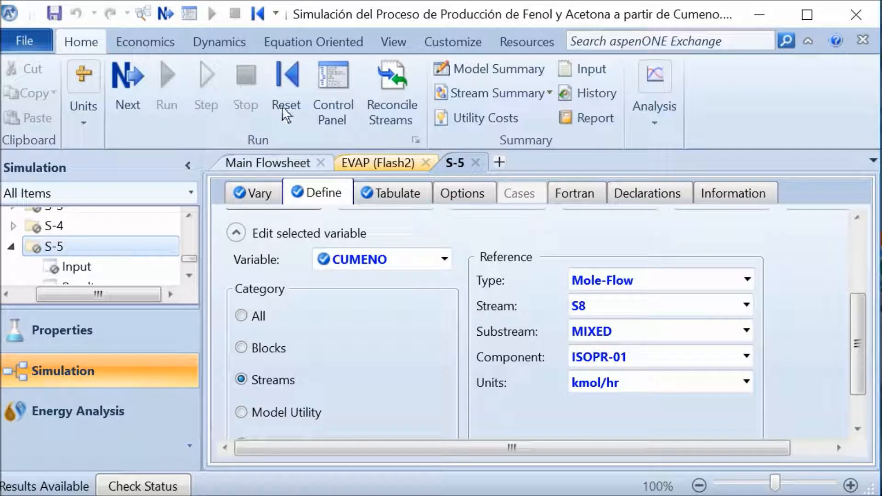
click(393, 194)
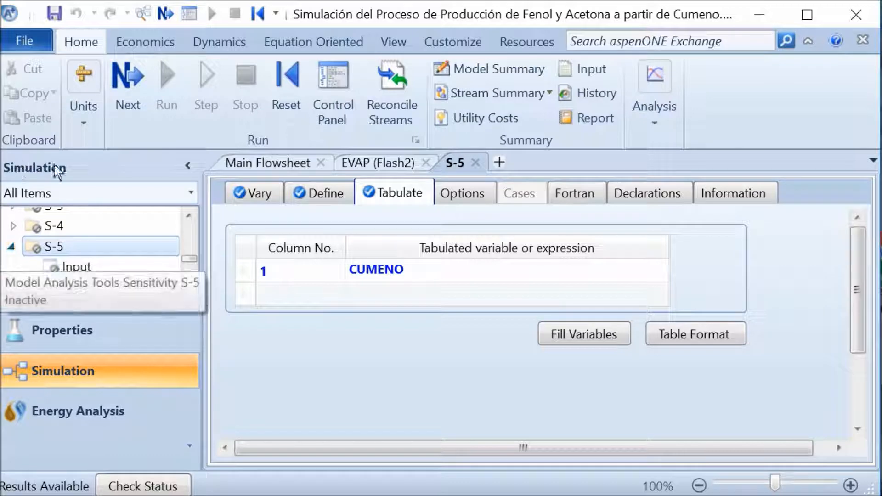
Step: Activate sensitivity S-5, run the simulation and dismiss the completion dialog
right_click(81, 246)
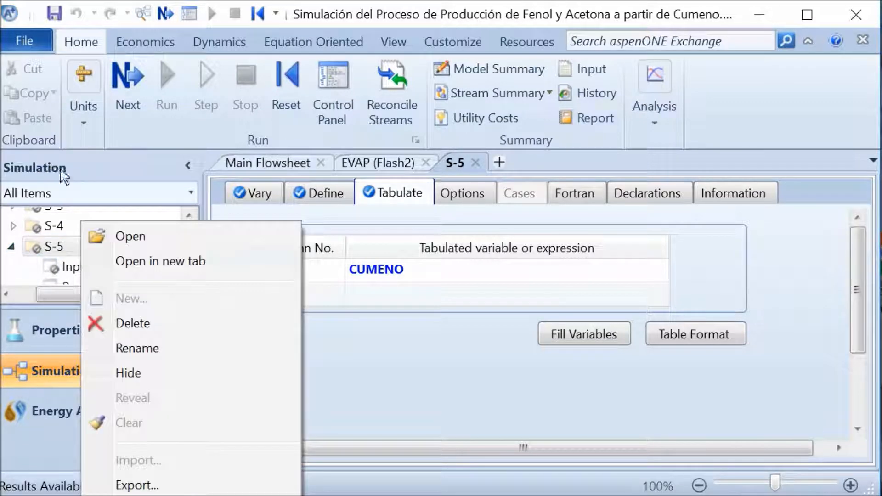
click(102, 427)
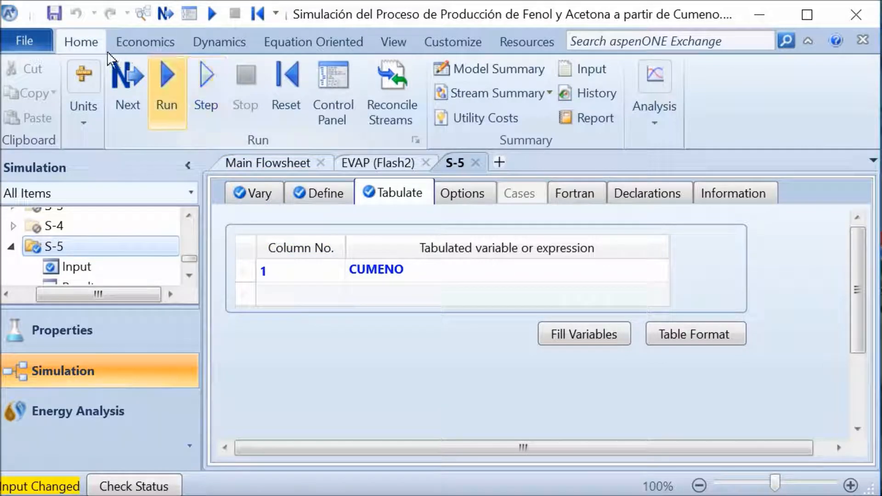
click(166, 80)
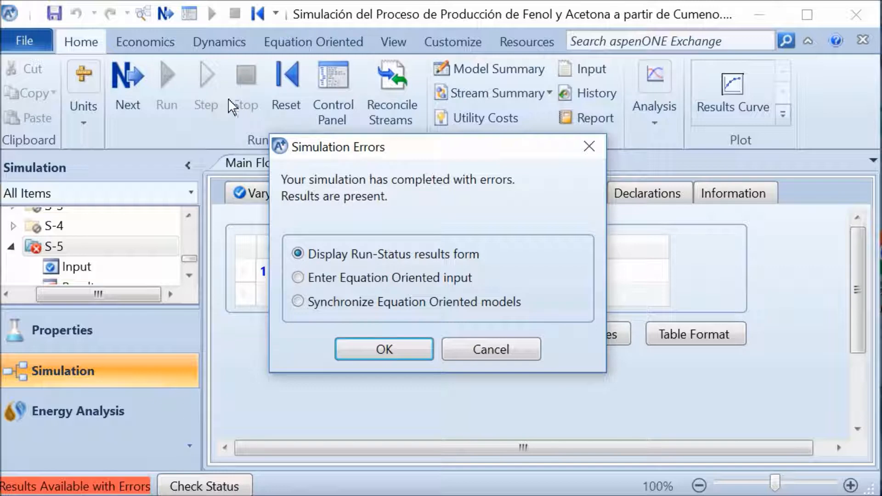
click(589, 146)
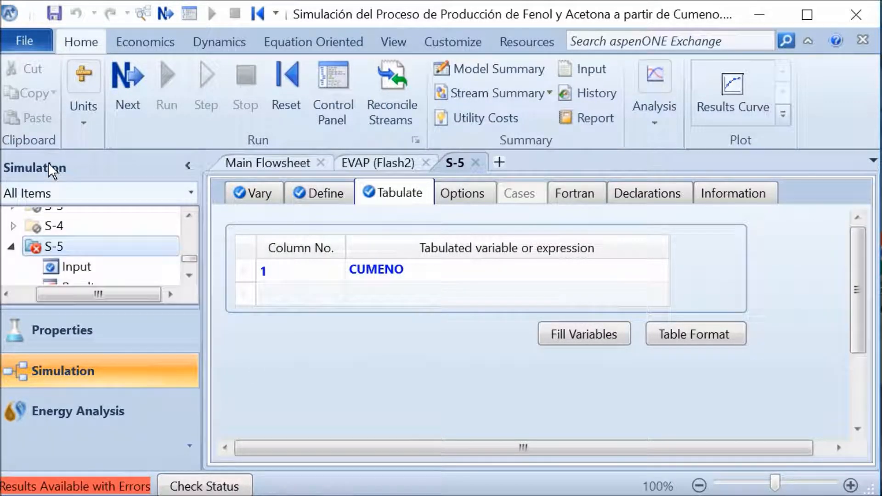
Step: Open the S-5 results and examine the cumene flow for each D-1 split fraction to S8
key(Down)
key(Down)
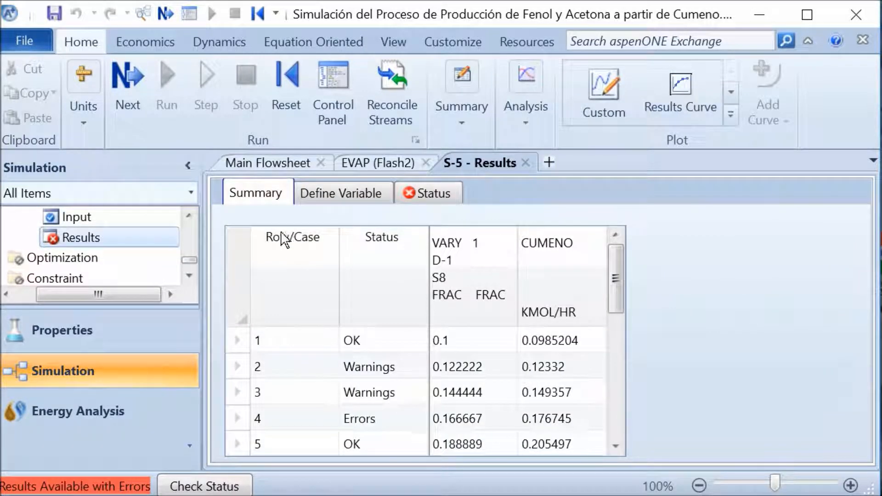
scroll(272, 232, down, 1)
scroll(274, 230, down, 1)
scroll(279, 236, up, 2)
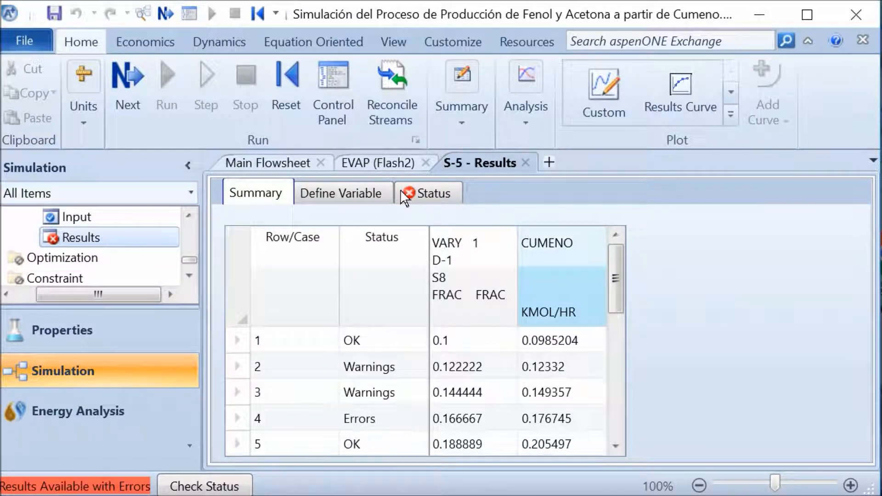
scroll(404, 193, down, 1)
scroll(410, 210, up, 1)
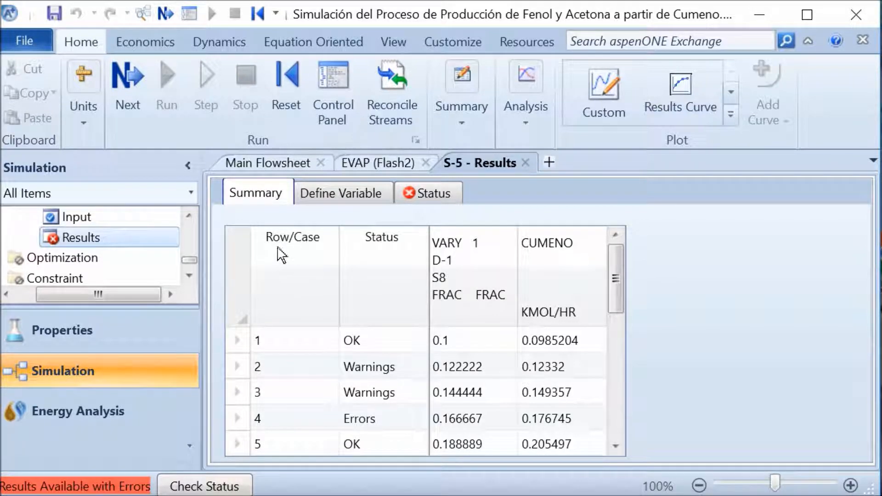
scroll(283, 254, down, 1)
scroll(285, 255, down, 3)
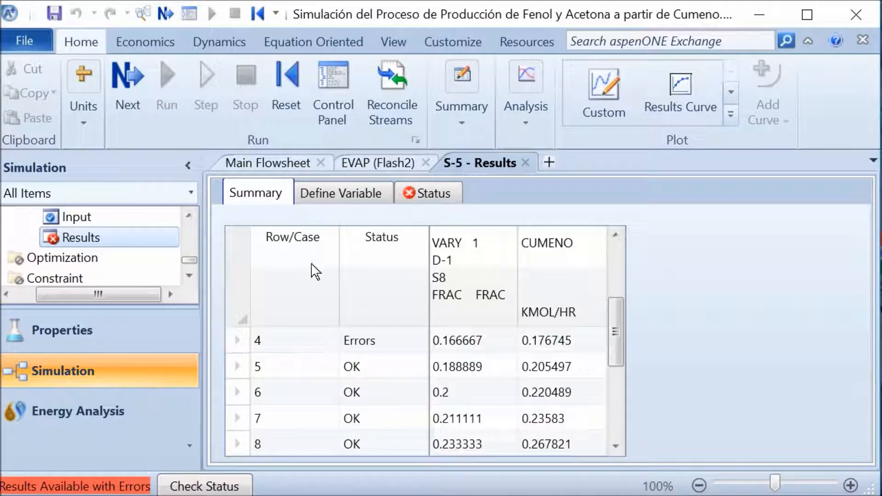
Step: Plot the S-5 results curve of CUMENO in kmol/hr against the D-1 split fraction to S8
scroll(331, 261, up, 4)
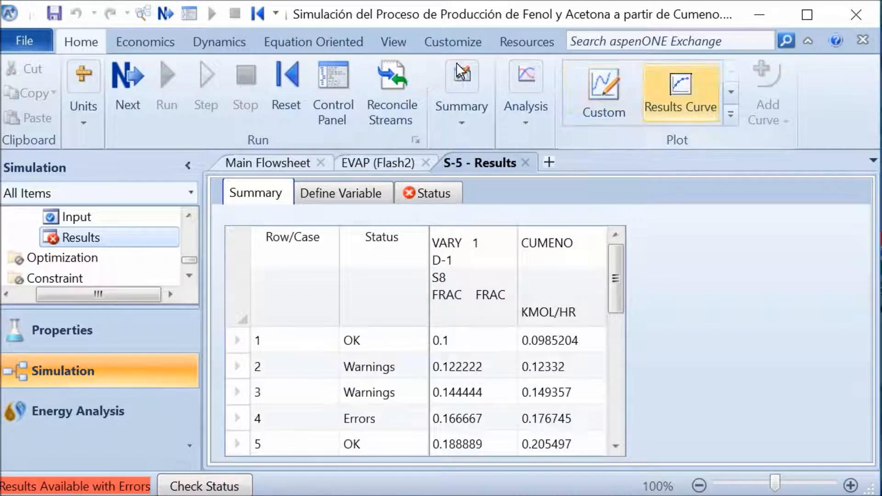
click(681, 91)
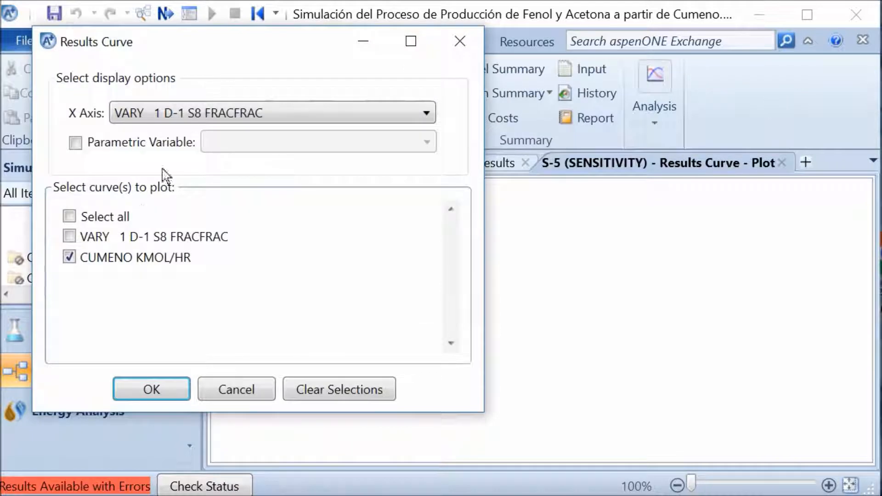
key(Return)
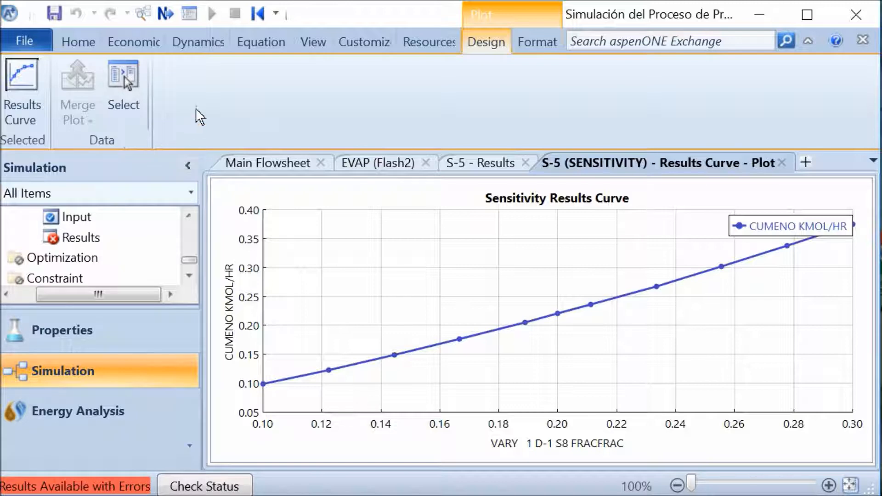
Step: Return to the main flowsheet and examine the recycle path from splitter D-1 through H-5 and S10 to the R-OXD section
click(268, 163)
drag(298, 454, 376, 454)
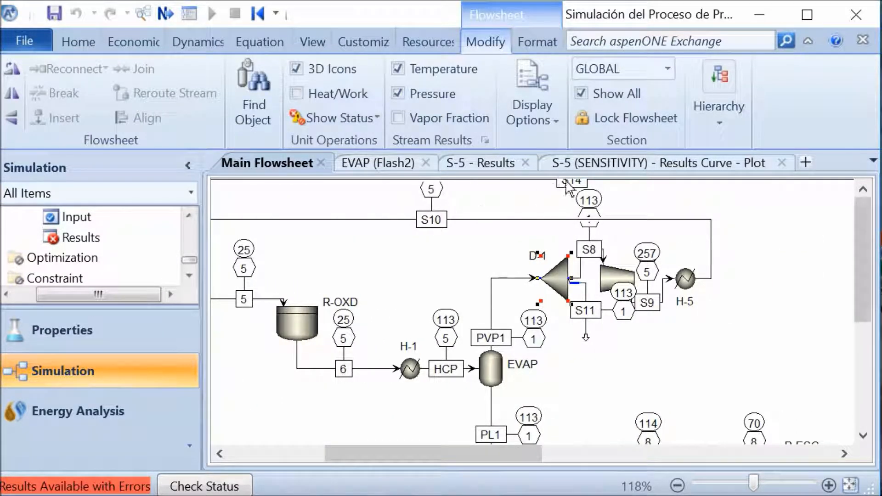
drag(352, 453, 398, 454)
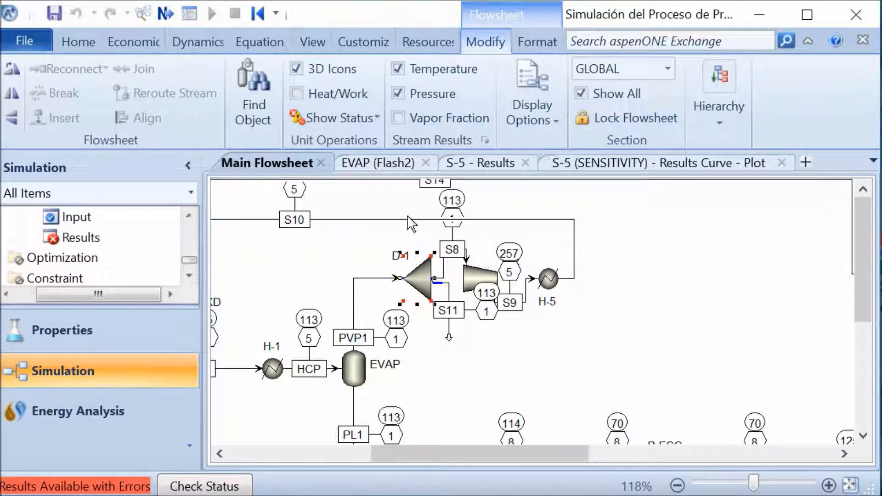
scroll(303, 304, left, 5)
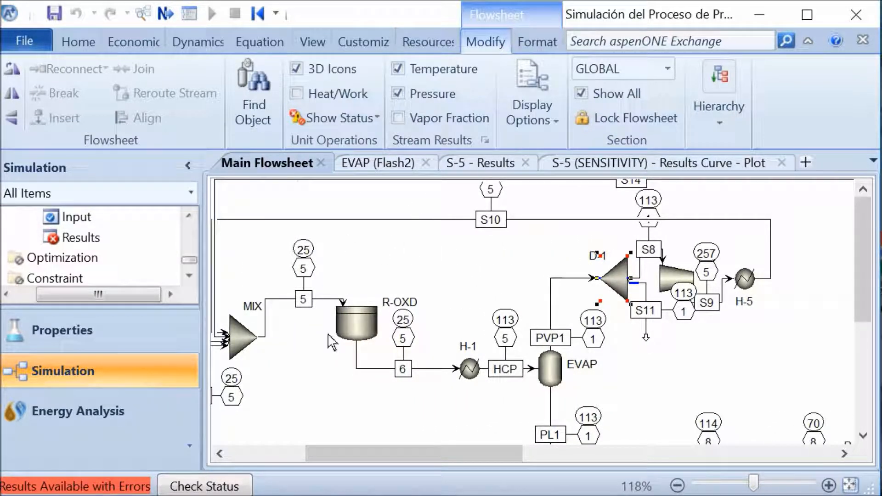
Step: Open the R-ESC reactor block from the main flowsheet to view its operating conditions and holdup specifications
scroll(306, 302, left, 3)
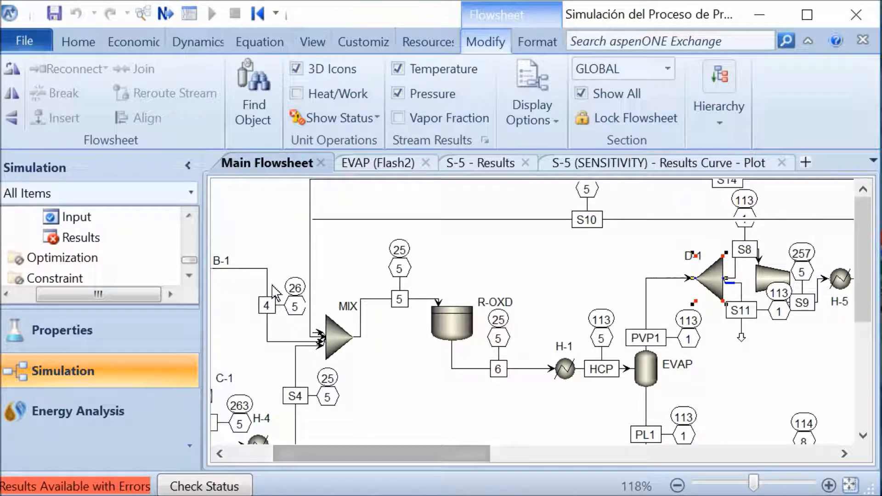
scroll(294, 305, right, 2)
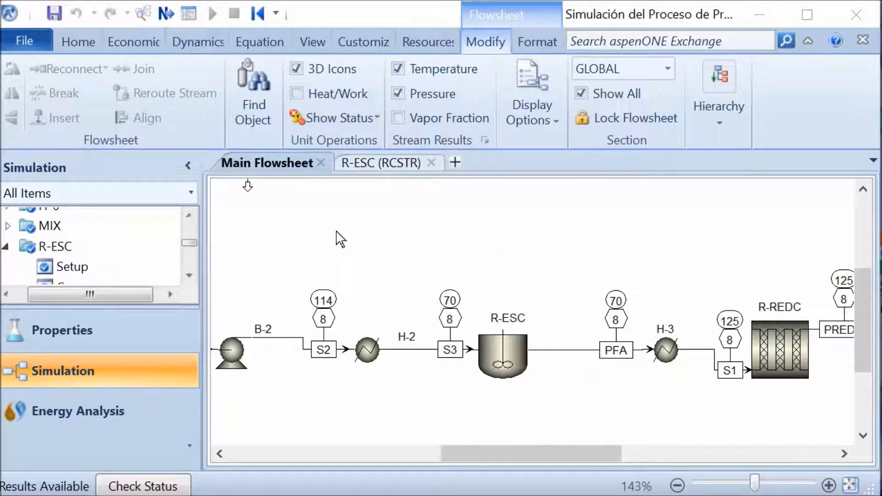
click(504, 347)
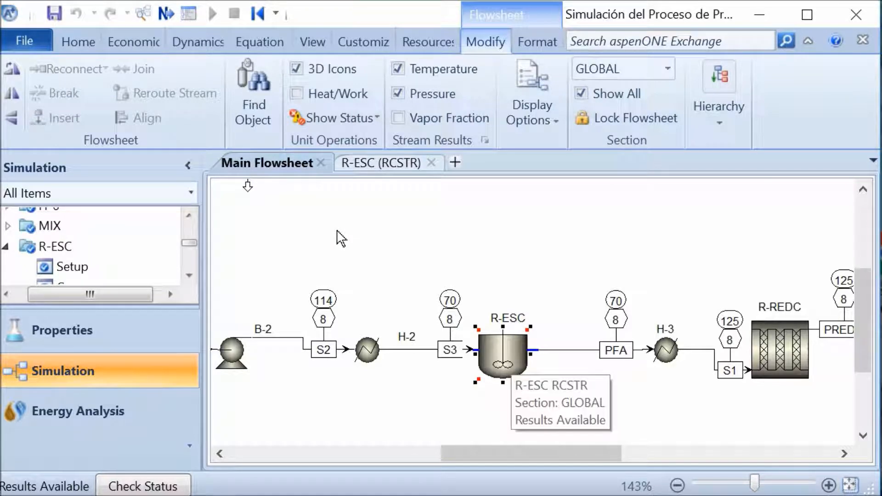
double_click(506, 348)
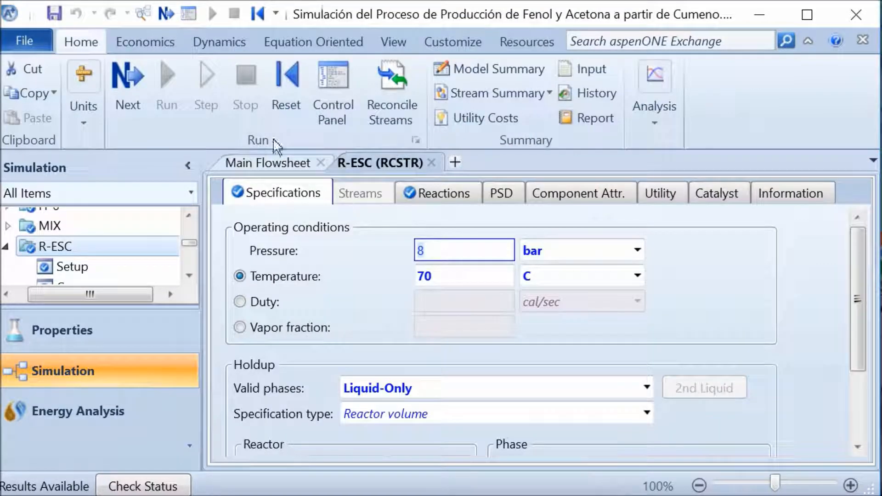
Step: Show the reaction sets selected for R-ESC and switch to Adobe Acrobat Reader for the scission reactor's kinetic data
click(257, 166)
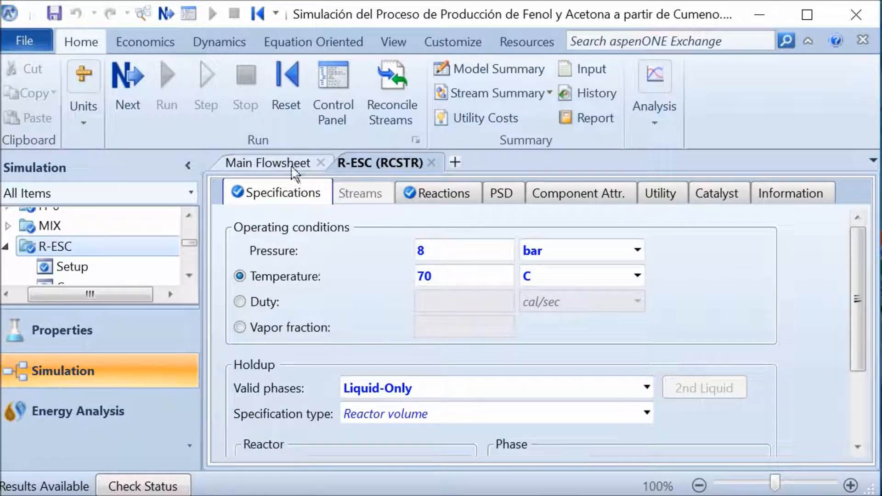
click(432, 193)
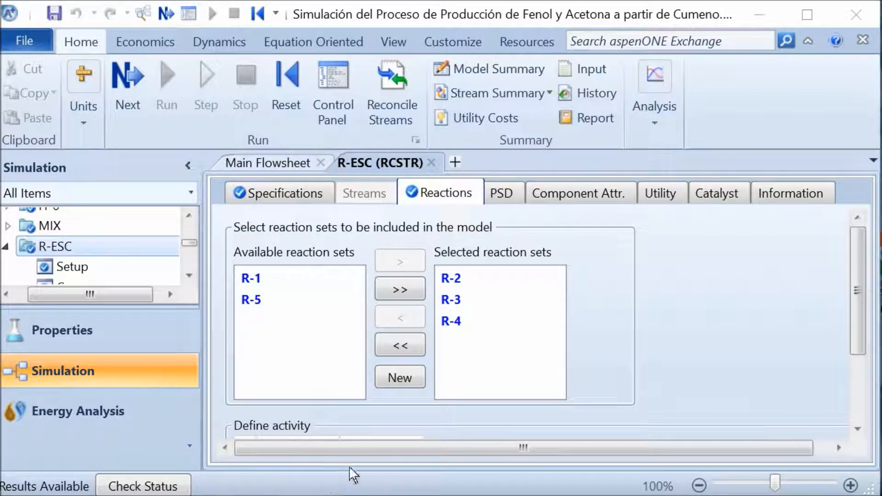
key(alt+Tab)
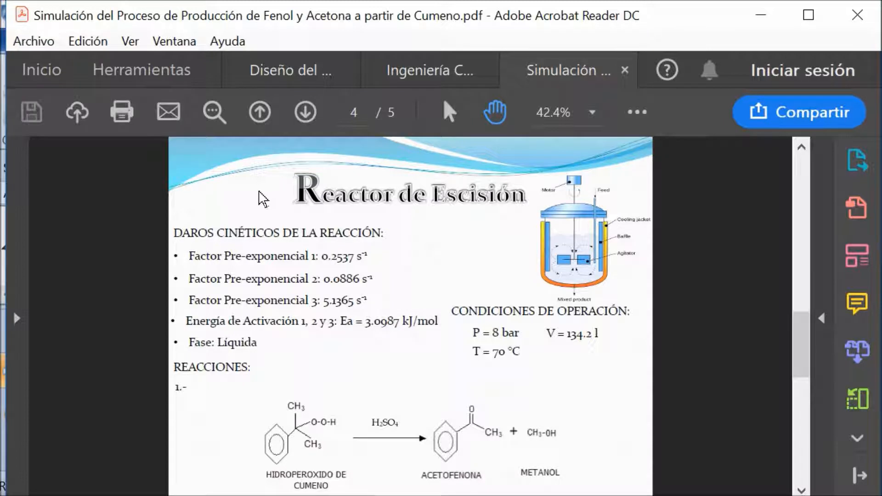
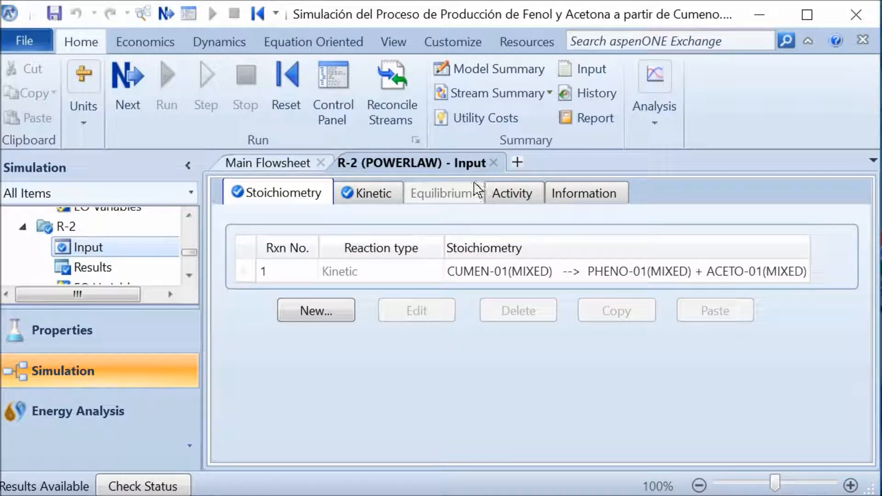
Step: Review the kinetic parameters of power-law reaction set R-2, including reacting phase, k, E and concentration basis
scroll(111, 257, down, 1)
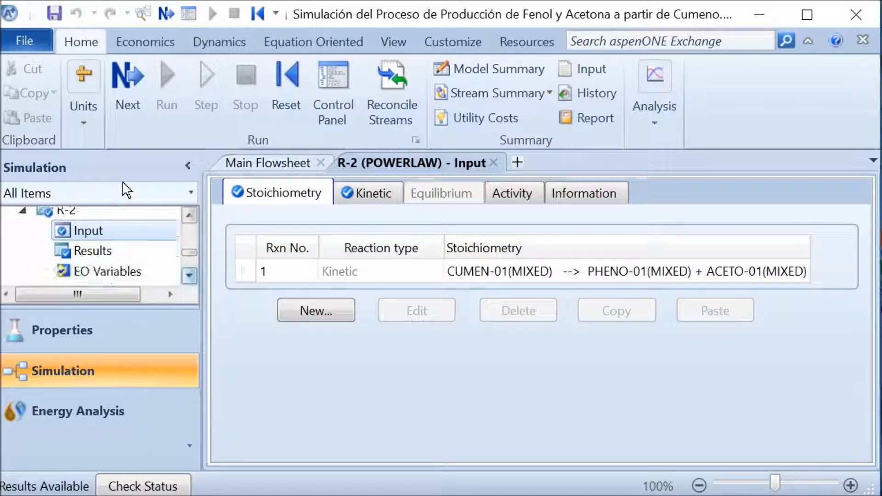
click(356, 193)
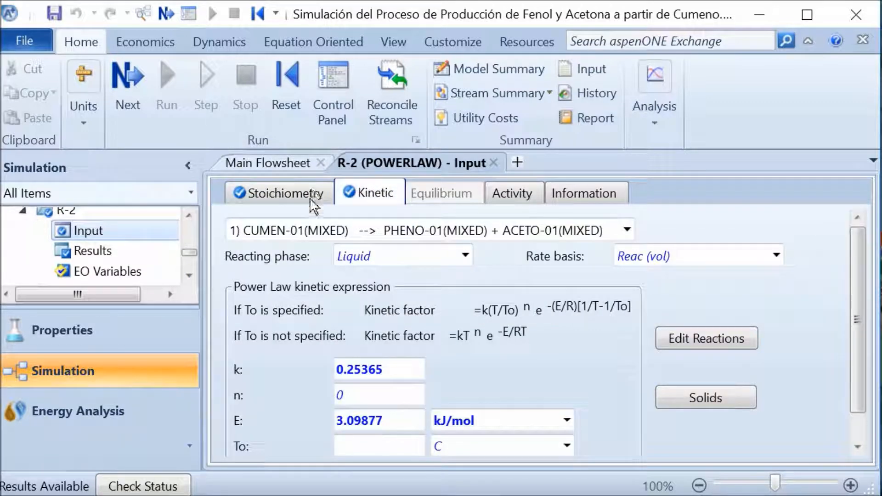
scroll(339, 224, down, 1)
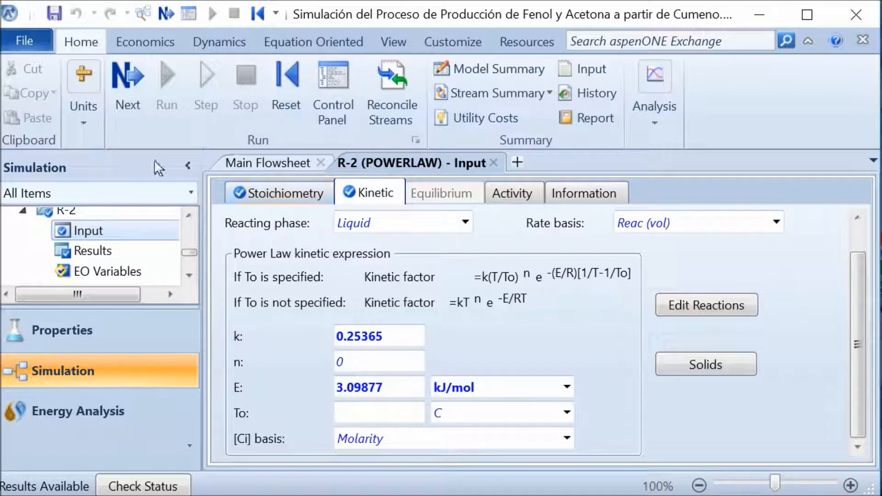
Step: Open the input of reaction set R-3 and review its power-law kinetic parameters
click(188, 276)
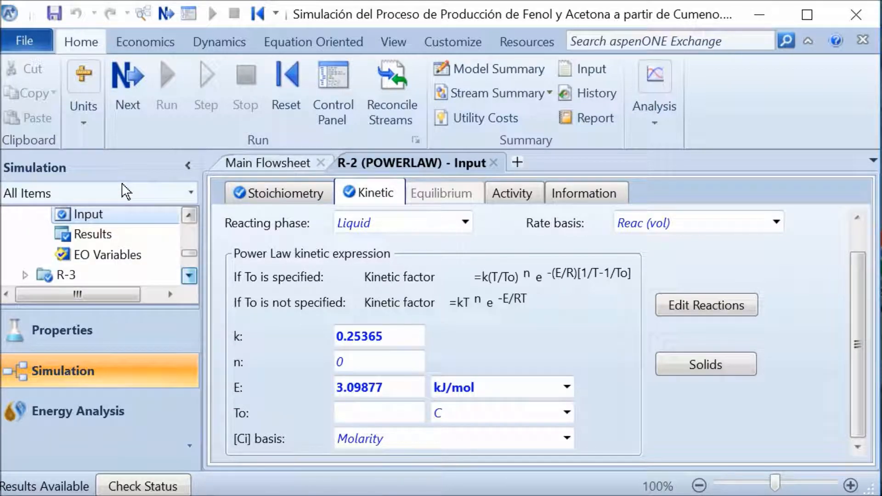
click(189, 276)
click(189, 276)
click(24, 242)
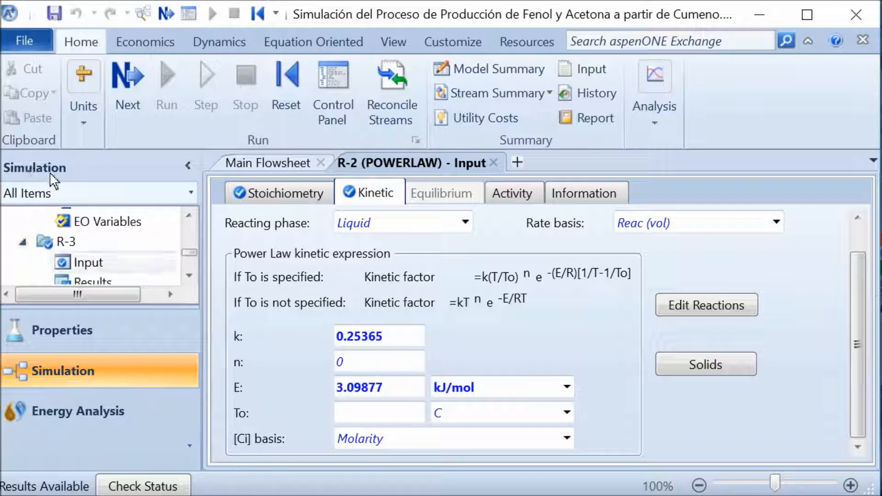
click(86, 263)
click(370, 193)
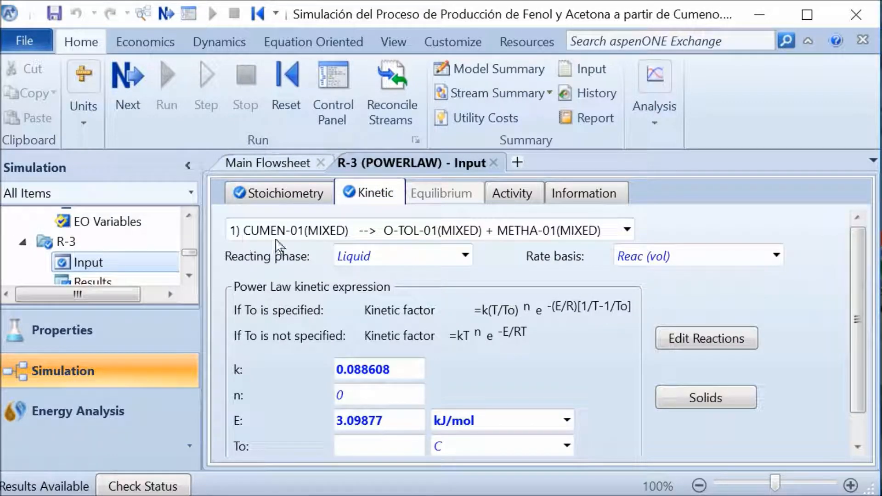
scroll(311, 245, down, 1)
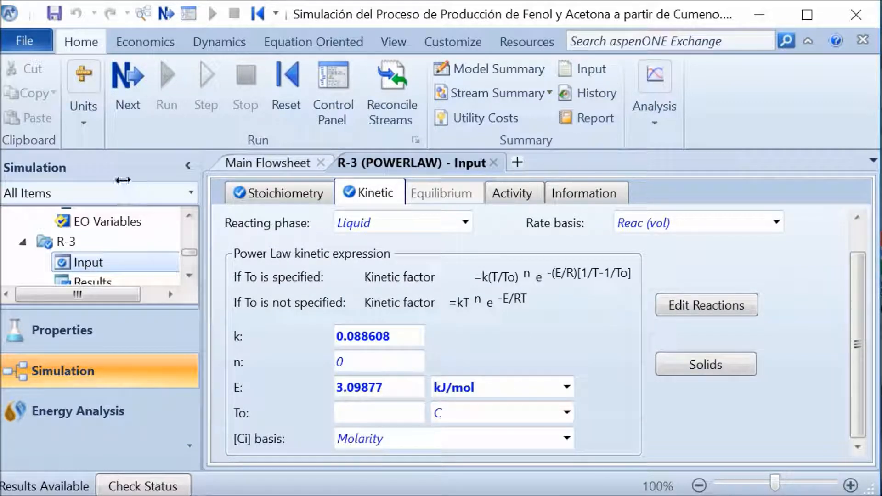
Step: Expand reaction set R-4 in the simulation tree and open its input form
scroll(125, 188, down, 2)
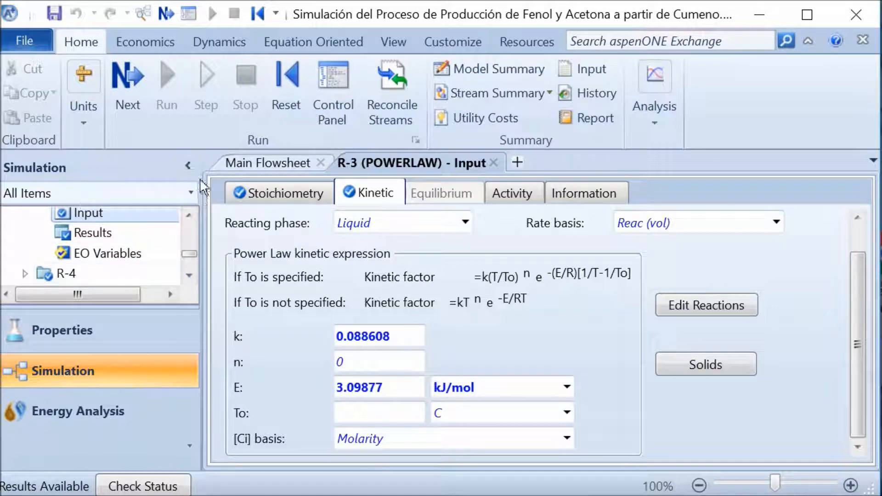
click(24, 274)
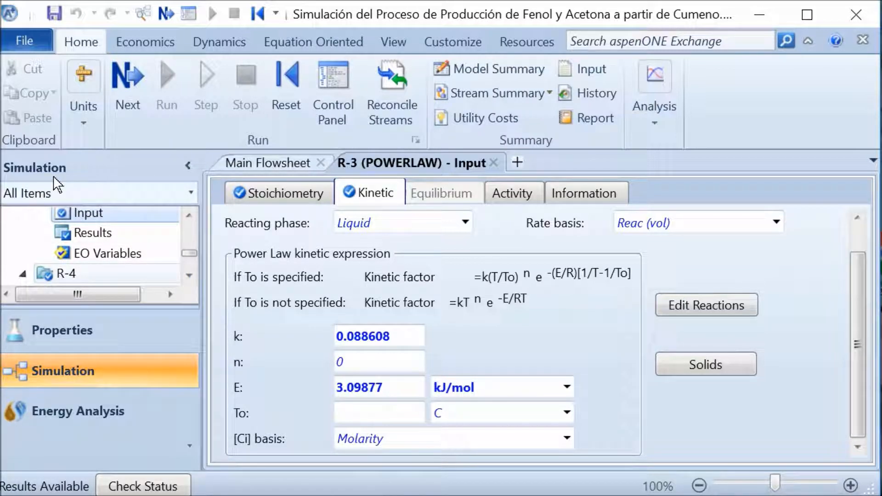
scroll(120, 190, down, 2)
click(88, 261)
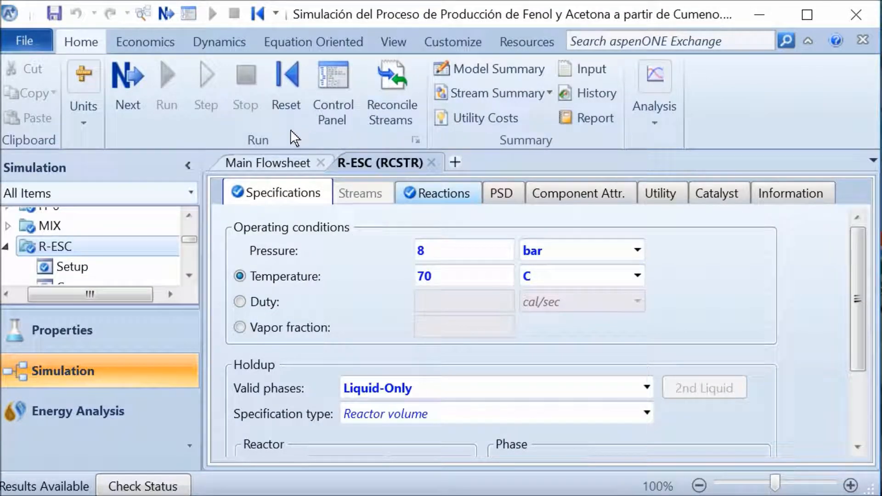
Step: Review the R-ESC specifications for pressure, temperature, valid phases and reactor volume
scroll(298, 209, down, 3)
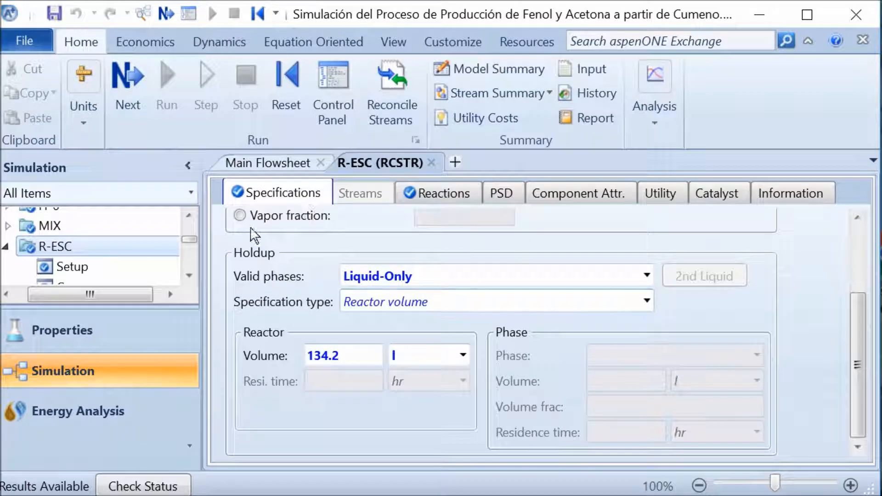
scroll(237, 230, up, 3)
scroll(239, 235, down, 3)
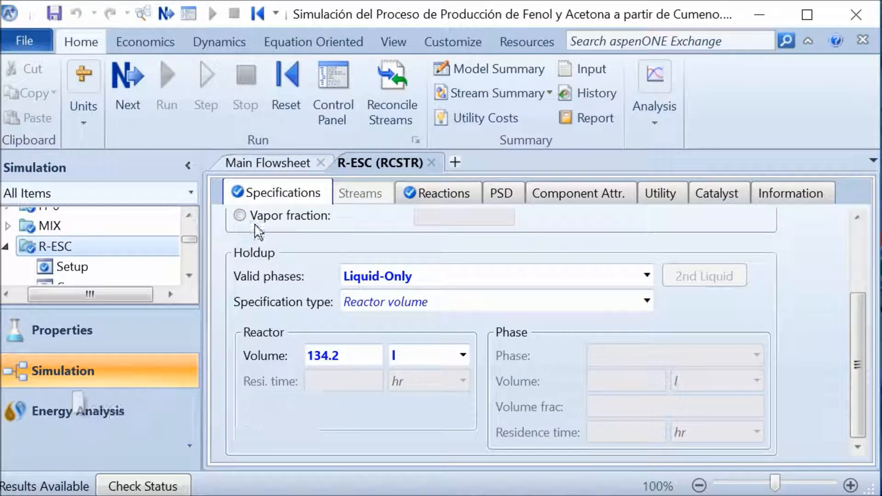
scroll(271, 244, up, 3)
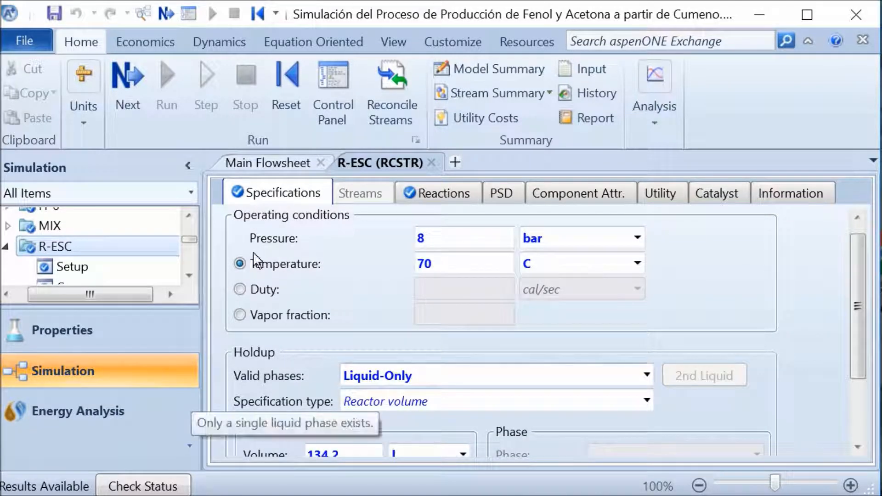
scroll(261, 225, up, 1)
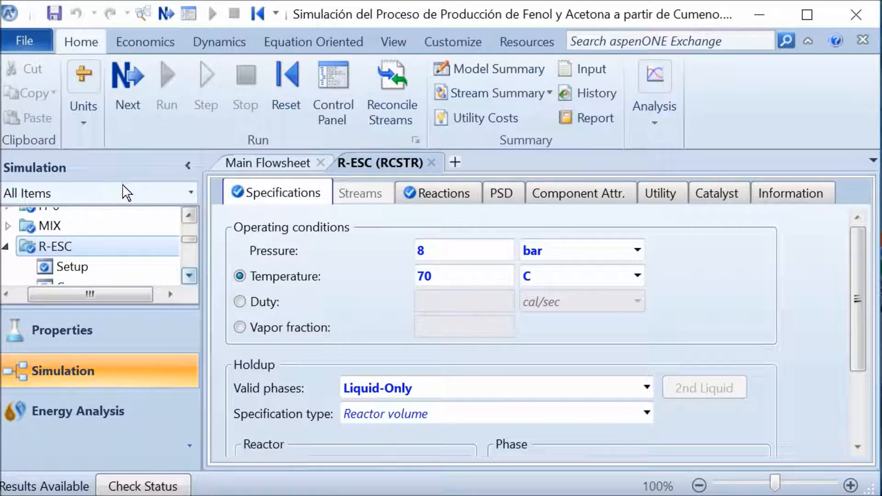
Step: Look through the R-ESC block's forms in the simulation tree
click(189, 276)
click(189, 276)
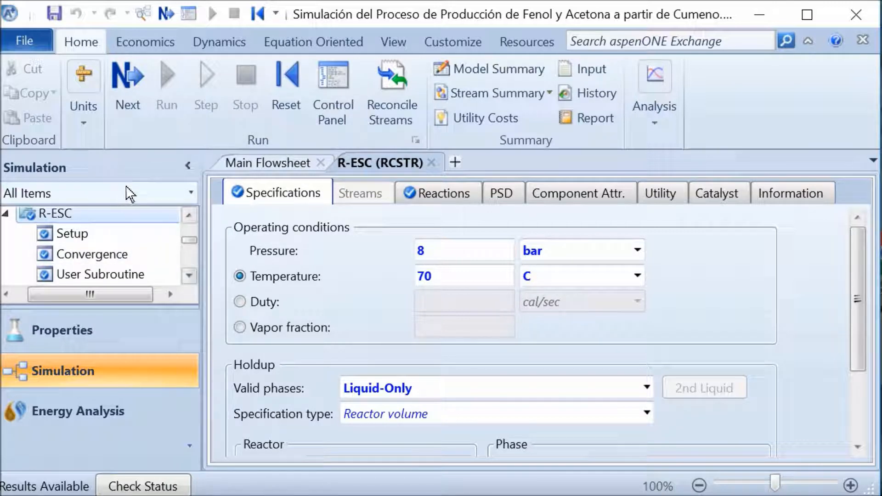
click(189, 275)
click(189, 276)
click(189, 276)
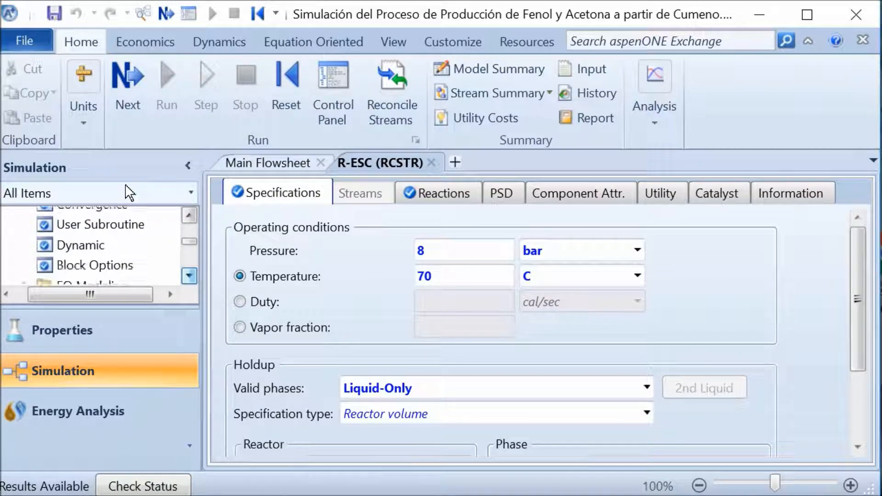
click(188, 215)
click(189, 215)
click(189, 215)
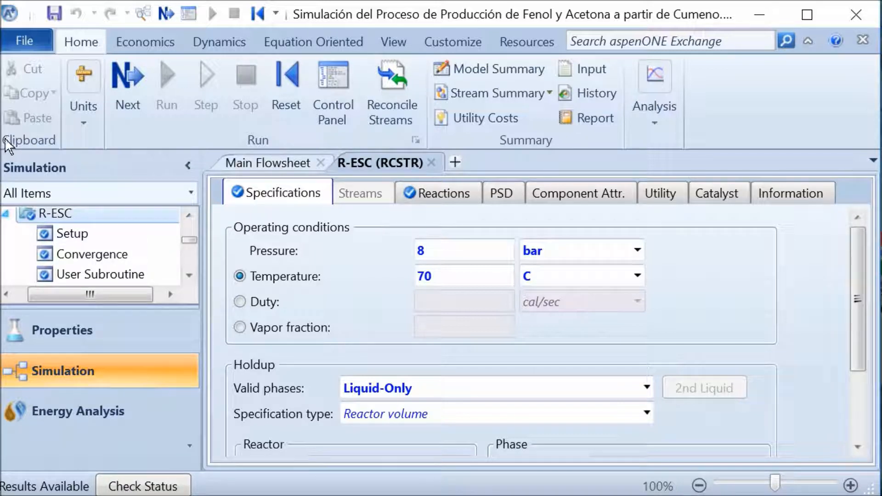
click(5, 213)
scroll(42, 238, up, 3)
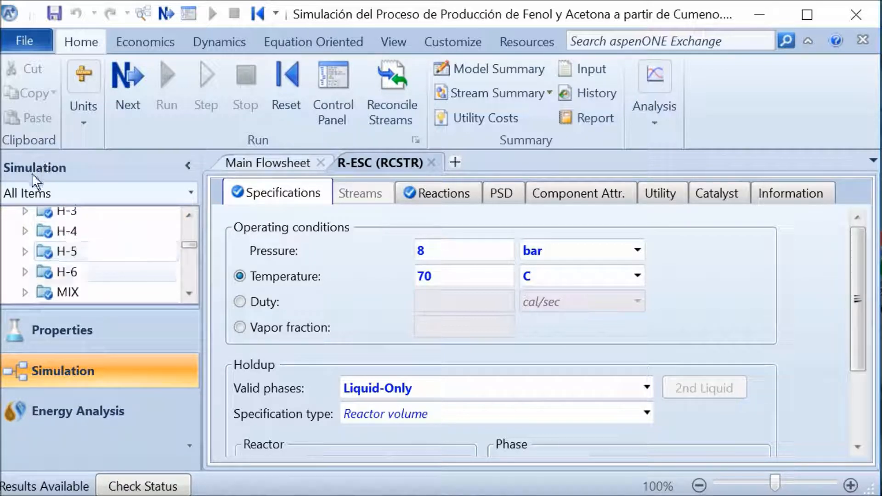
scroll(46, 257, down, 1)
click(25, 263)
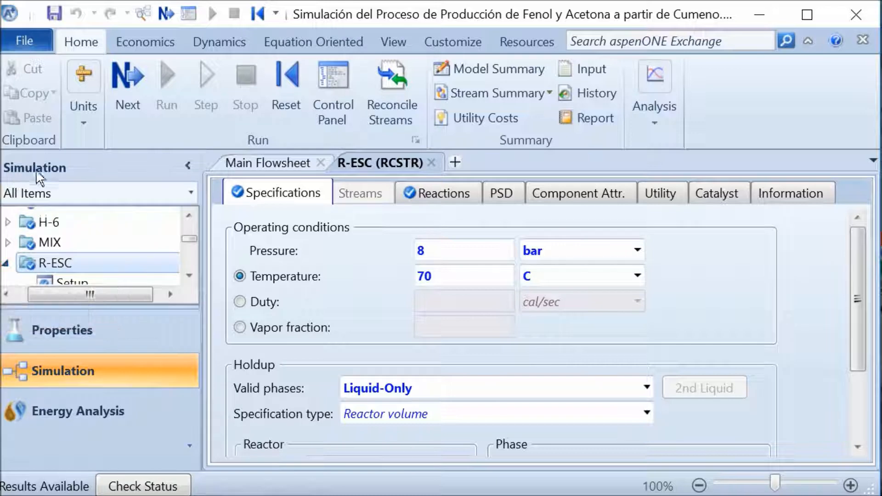
Step: View the R-ESC Setup form and the block's Convergence estimates
click(72, 233)
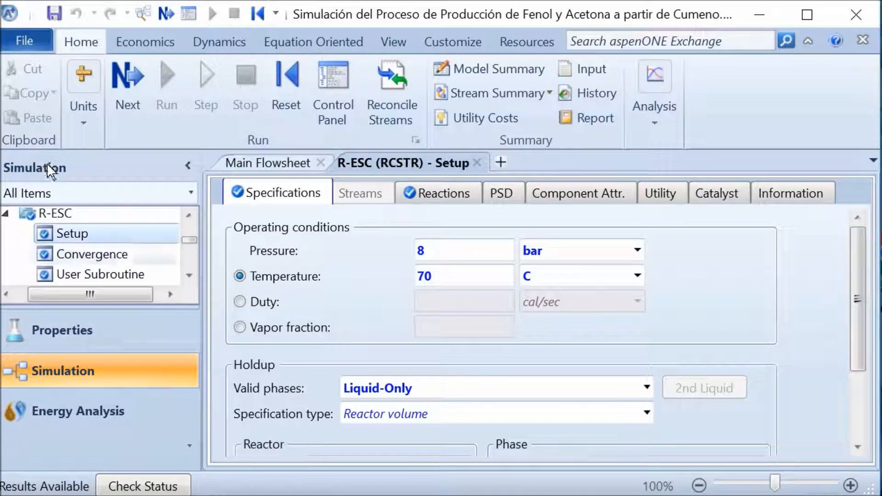
click(69, 254)
scroll(68, 248, down, 1)
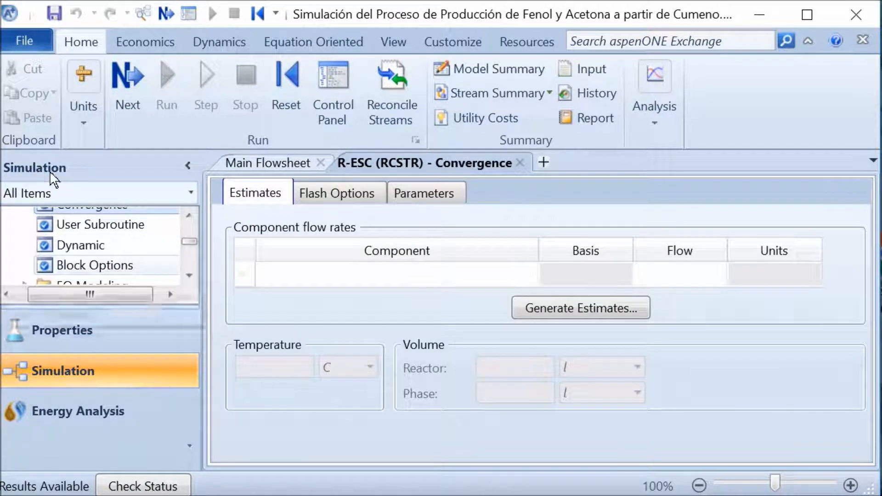
Step: Examine the R-ESC results summary for heat duty, phase volumes and residence time, and open the block's stream results
scroll(68, 248, down, 2)
scroll(69, 248, up, 1)
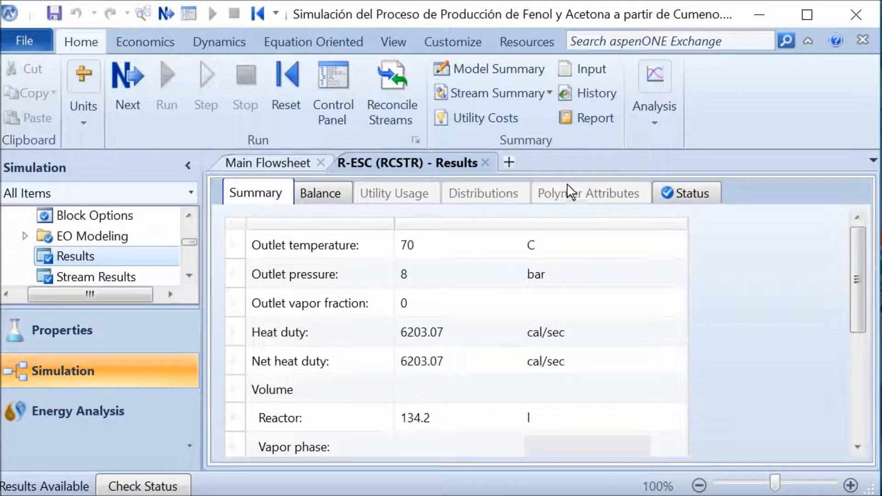
scroll(570, 203, down, 3)
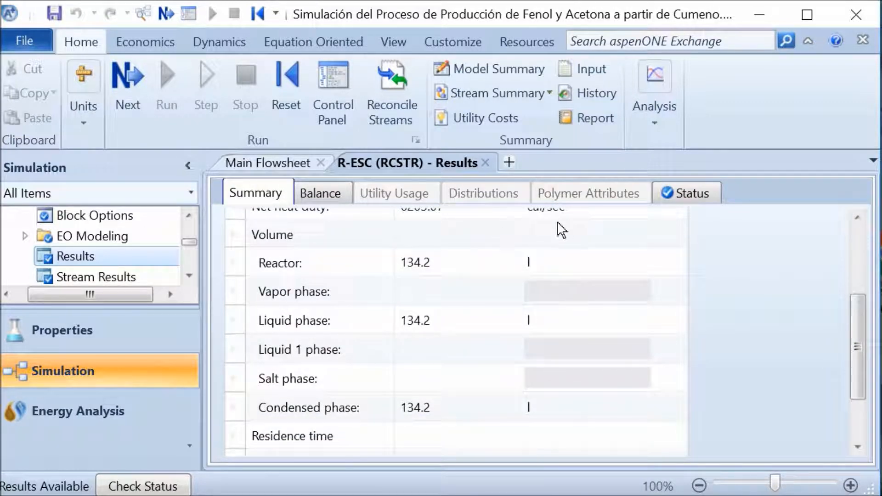
scroll(569, 257, down, 3)
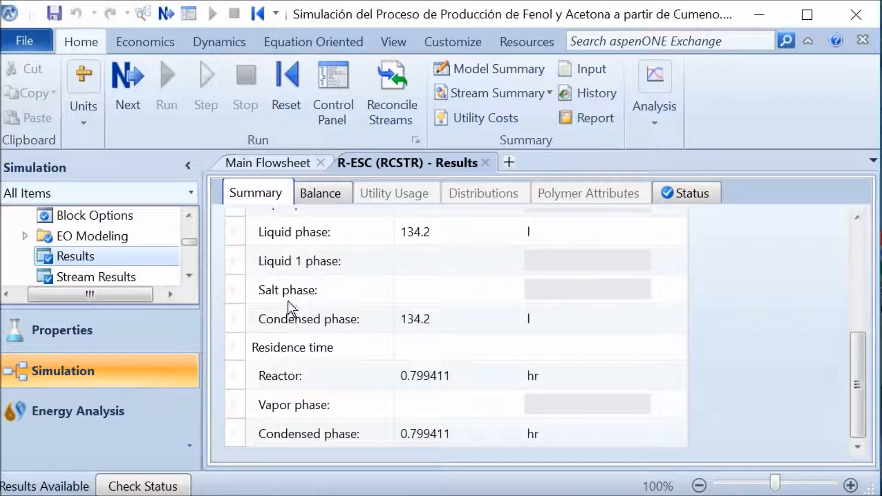
scroll(571, 239, up, 2)
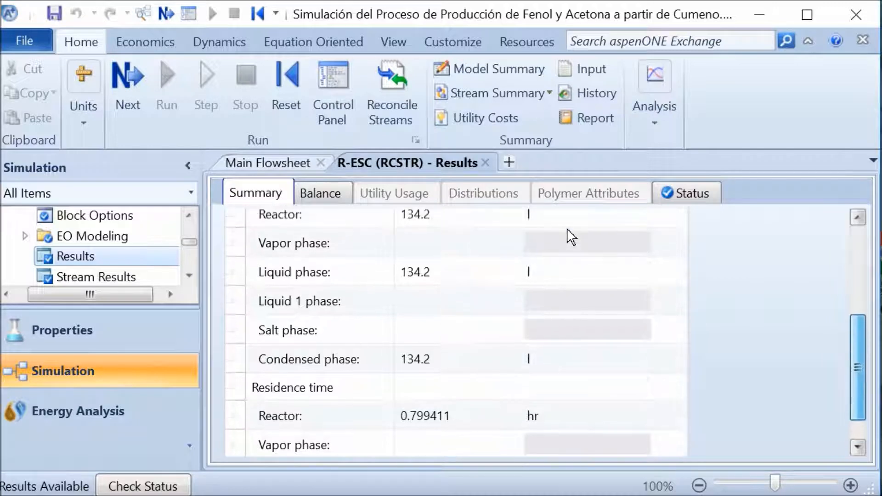
scroll(571, 239, up, 4)
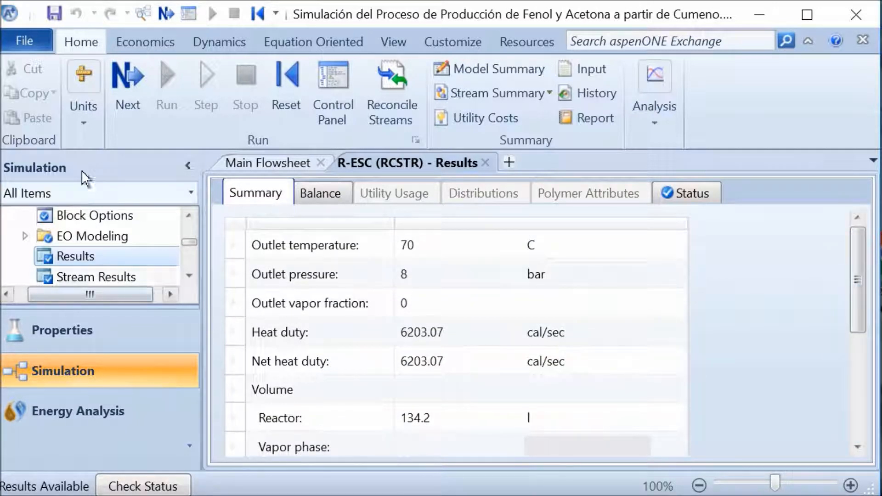
key(Down)
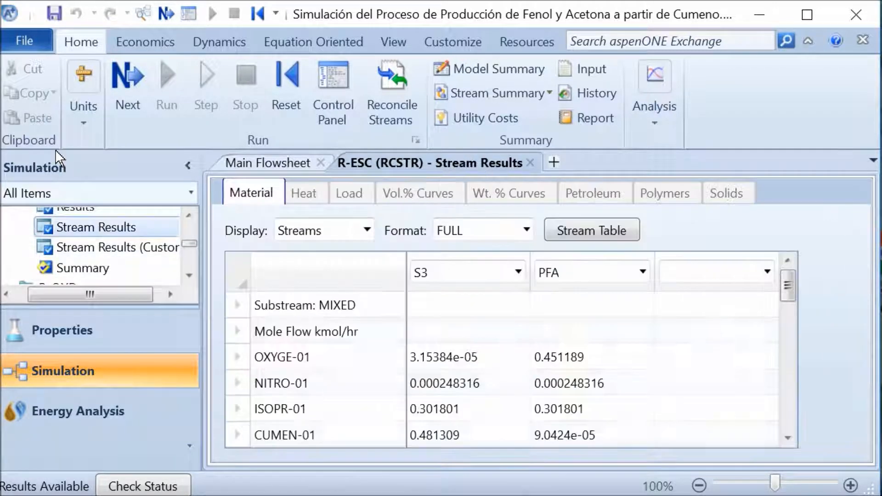
Step: Review the component mole flows of streams S3 and PFA in the R-ESC stream results, and close the results
scroll(363, 213, down, 1)
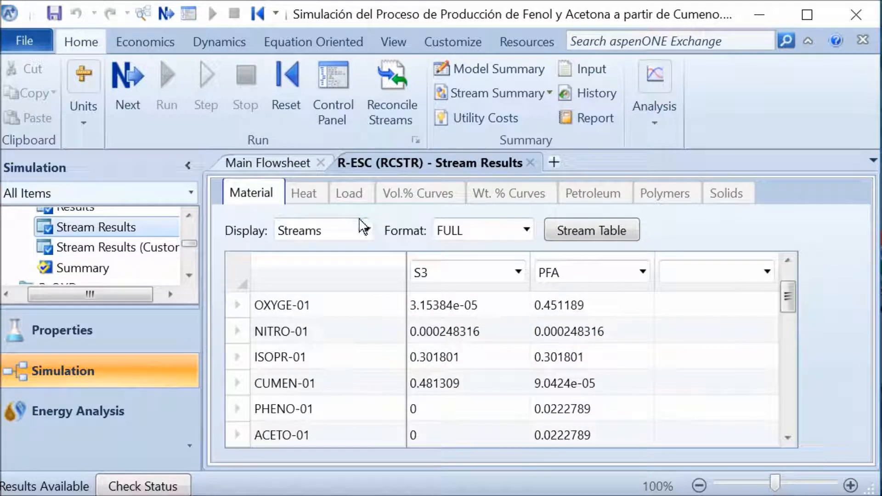
scroll(366, 236, up, 1)
scroll(301, 235, down, 2)
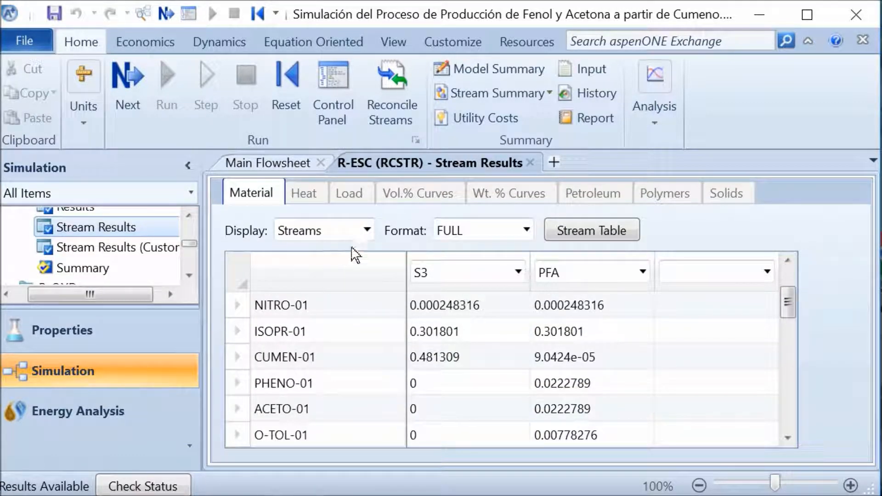
key(Down)
key(Down)
key(Up)
key(Down)
scroll(377, 264, up, 1)
scroll(376, 264, up, 2)
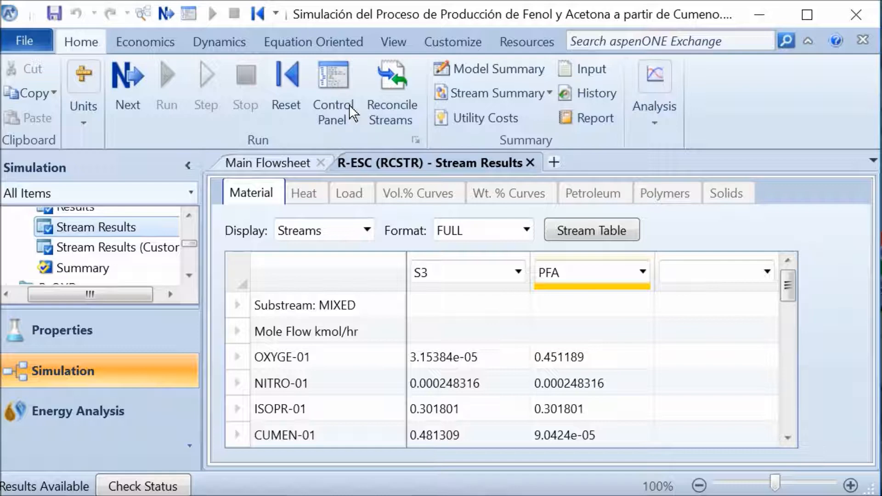
click(530, 162)
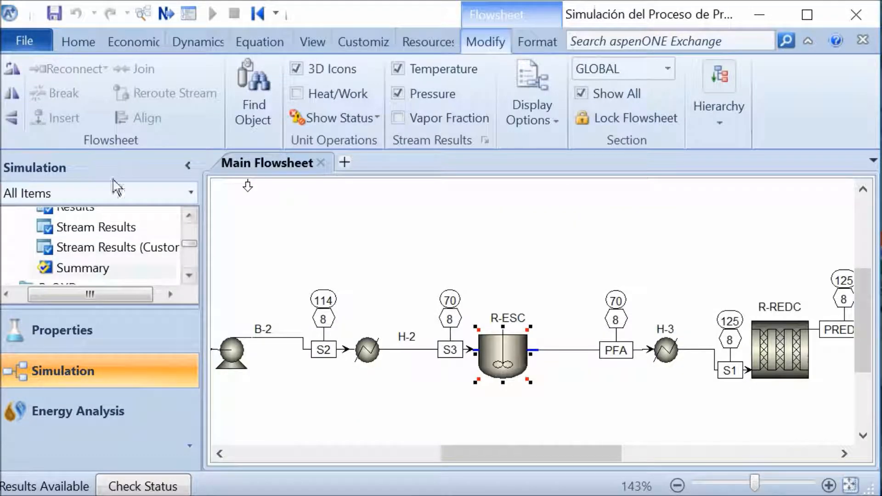
Step: Browse the simulation tree to the sensitivity analyses and open the input form of S-4
click(189, 275)
click(189, 276)
click(190, 276)
click(189, 276)
click(189, 276)
click(189, 276)
click(189, 275)
click(190, 276)
click(189, 275)
click(189, 275)
click(190, 276)
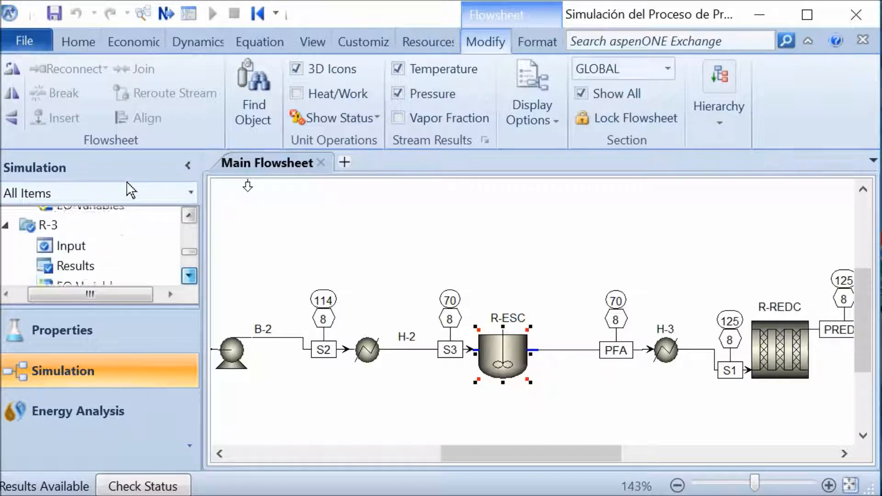
scroll(73, 257, down, 2)
scroll(73, 232, down, 1)
scroll(73, 232, up, 2)
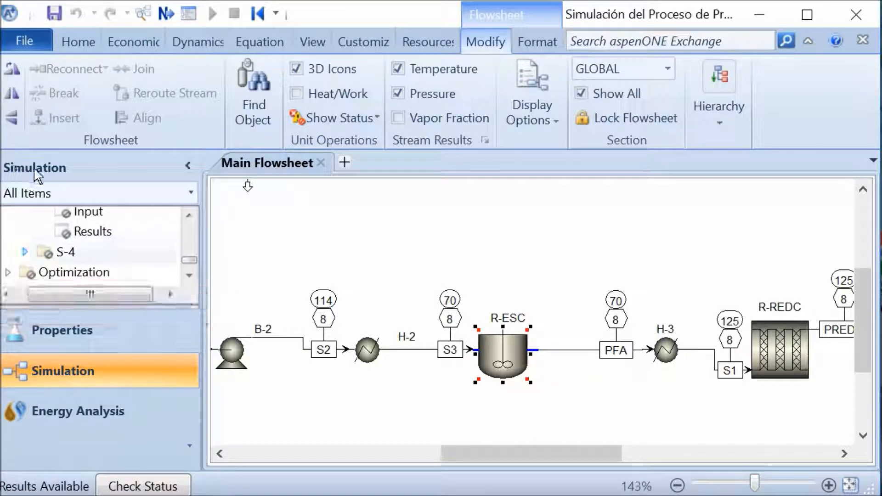
click(25, 252)
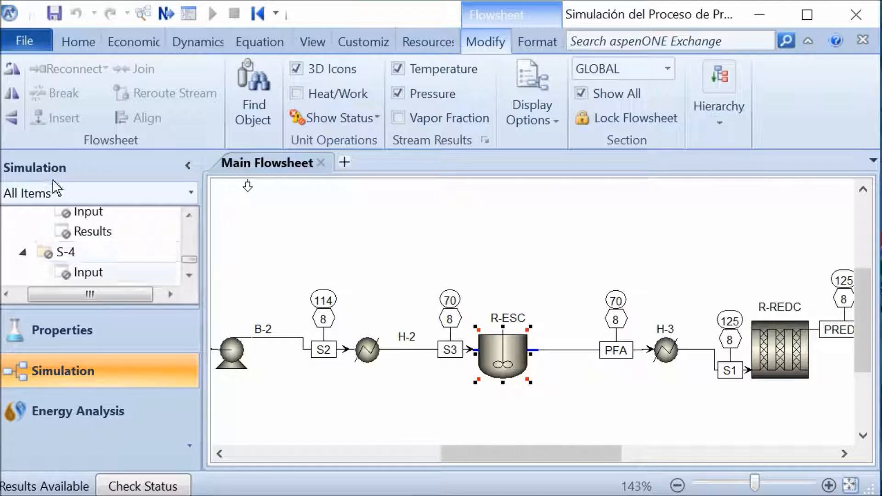
click(88, 272)
scroll(101, 248, up, 1)
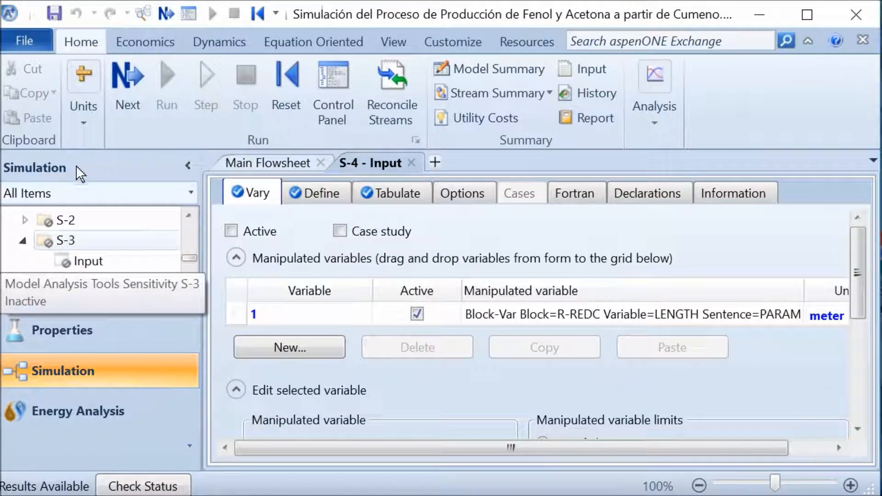
Step: Open the S-3 sensitivity input and examine its manipulated variable, the R-ESC volume, with its limits and increment
click(81, 261)
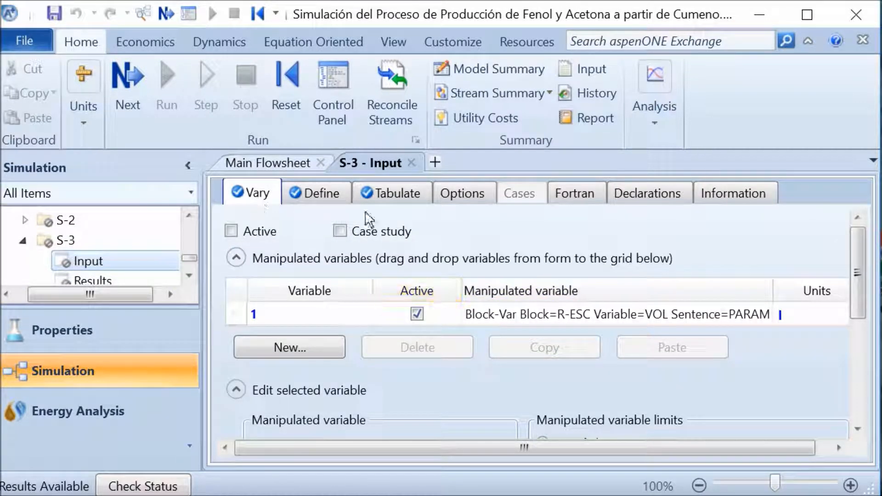
scroll(327, 254, down, 5)
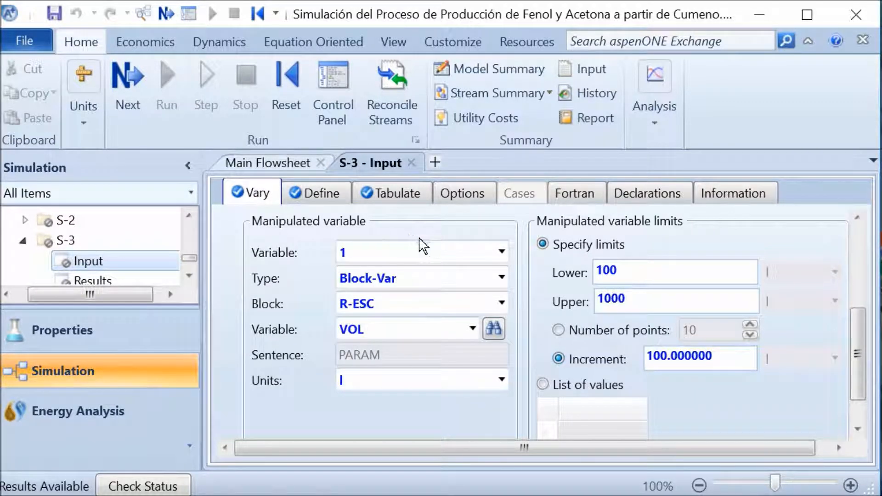
scroll(418, 246, up, 5)
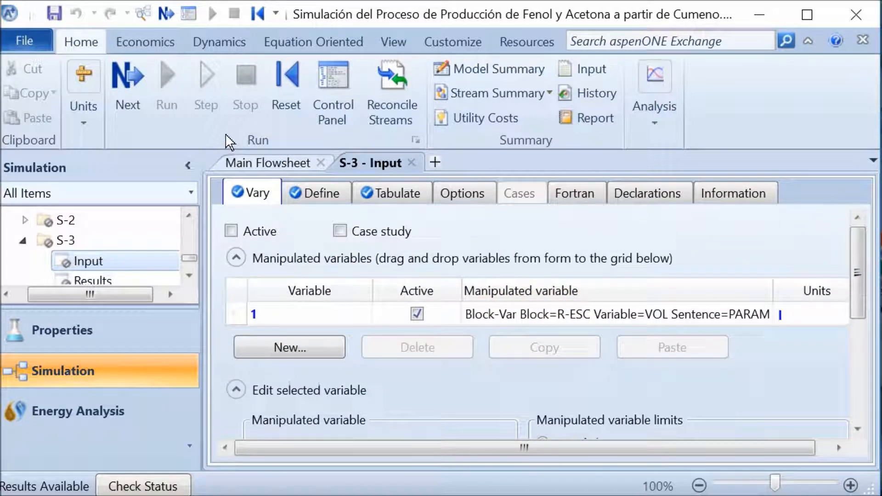
Step: Go through the measured variables defined for S-3, from FENOL to ACETONAC, and their stream and component definitions
click(321, 193)
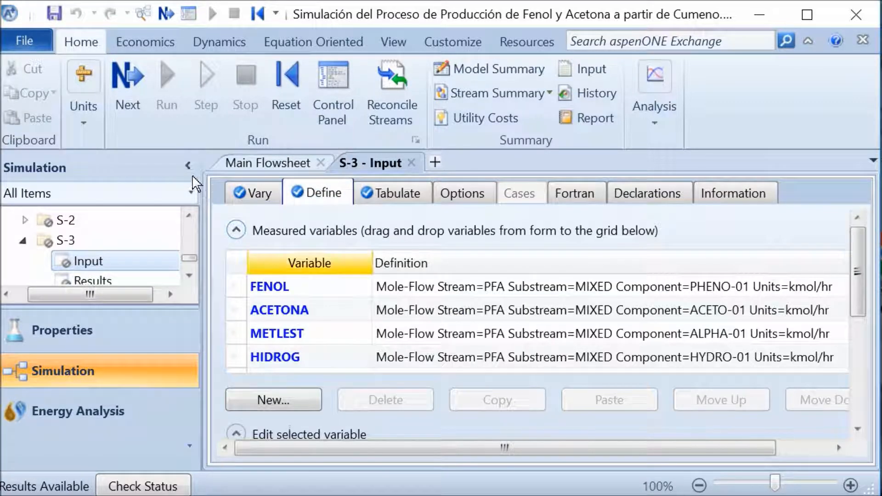
click(265, 286)
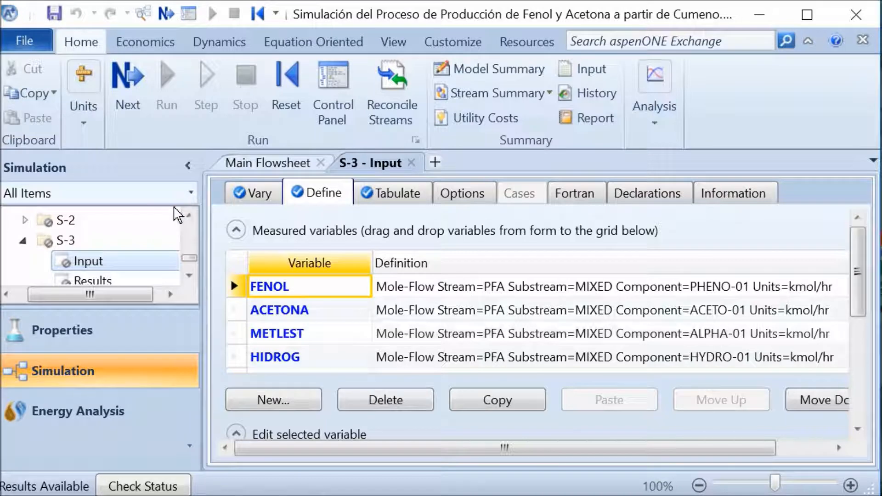
click(262, 310)
scroll(271, 304, down, 1)
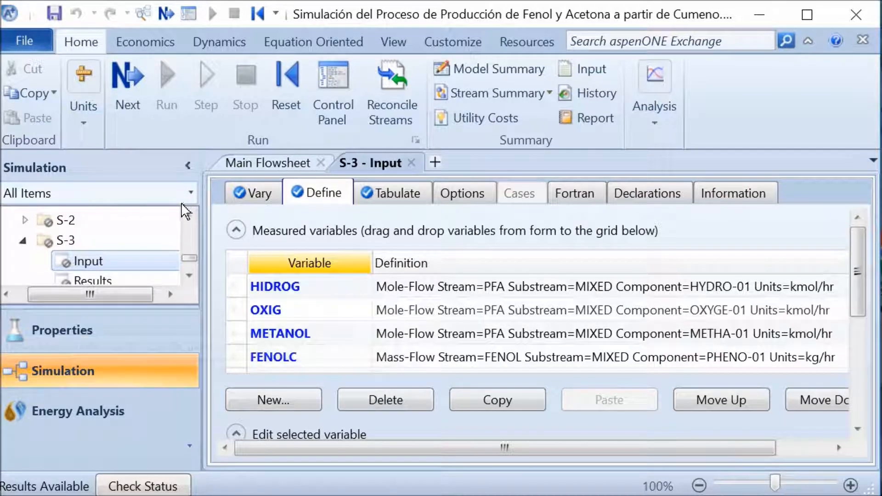
scroll(288, 316, up, 1)
click(288, 334)
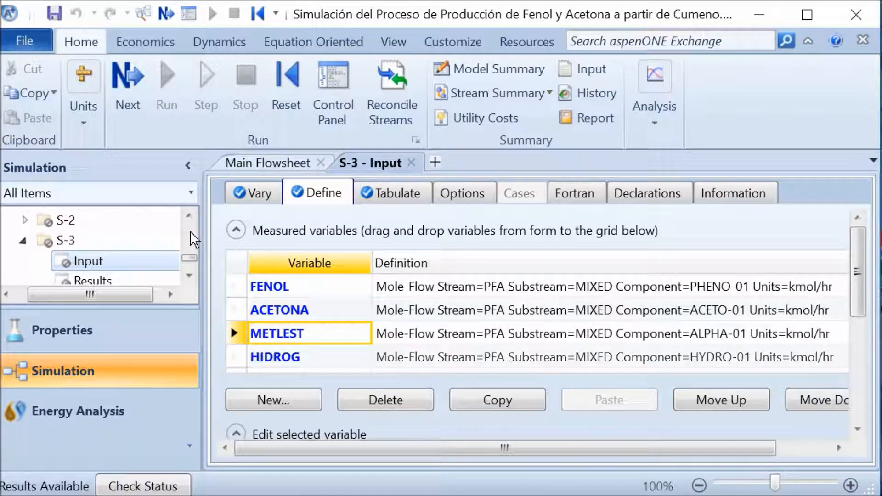
click(281, 356)
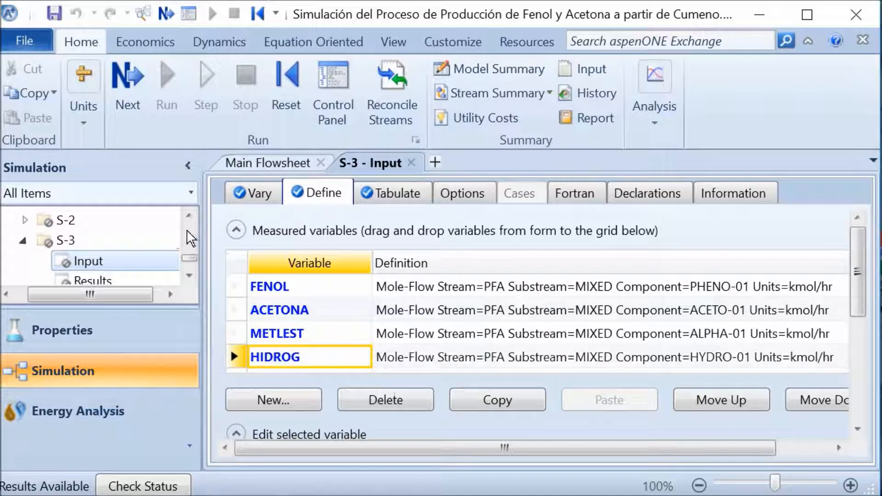
scroll(283, 331, down, 1)
click(280, 305)
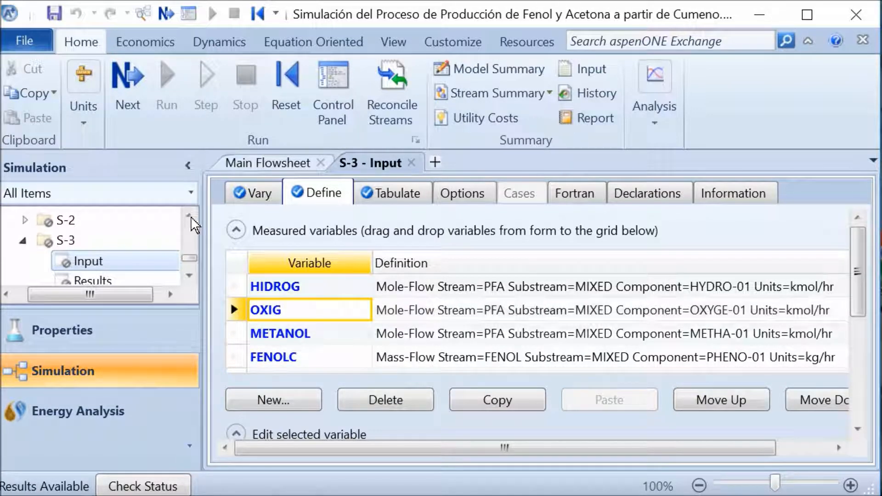
click(290, 329)
scroll(296, 331, down, 1)
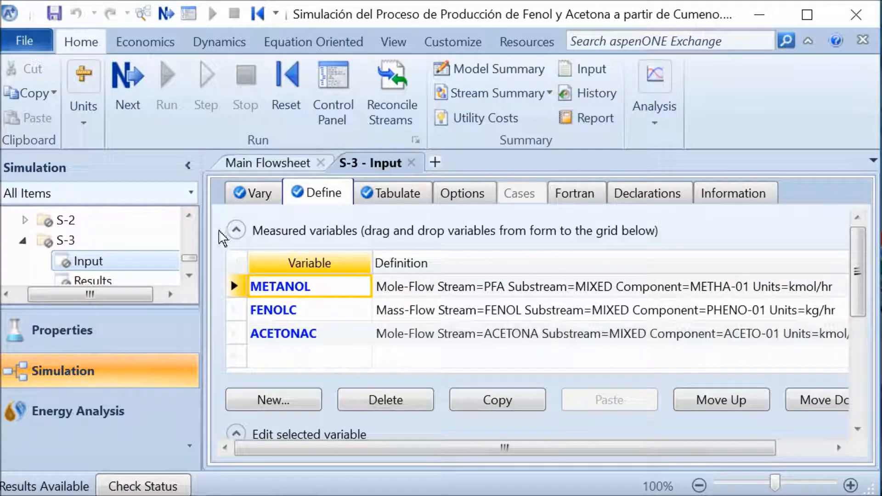
key(Down)
key(Down)
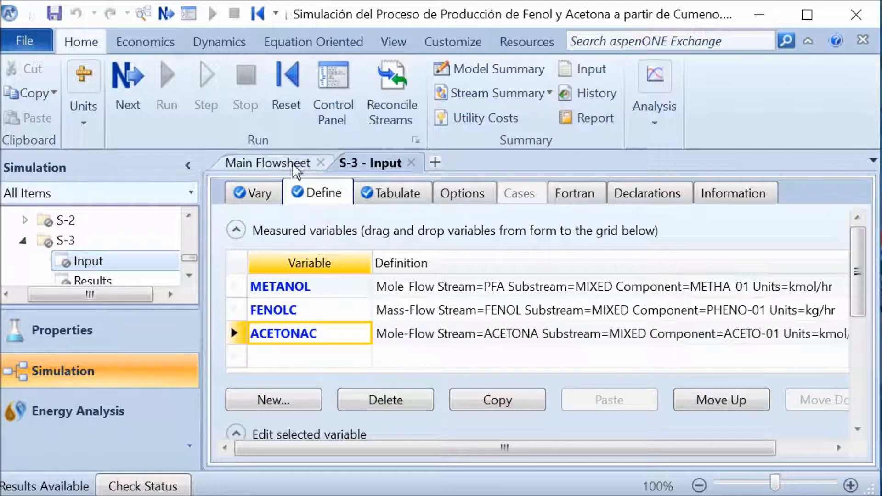
Step: Review the list of tabulated variables for the S-3 sensitivity
click(384, 195)
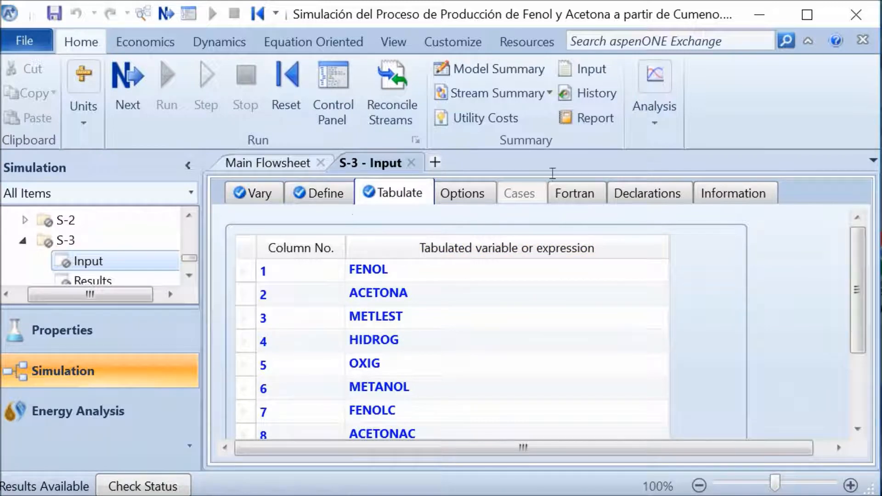
scroll(573, 232, down, 3)
scroll(572, 216, up, 3)
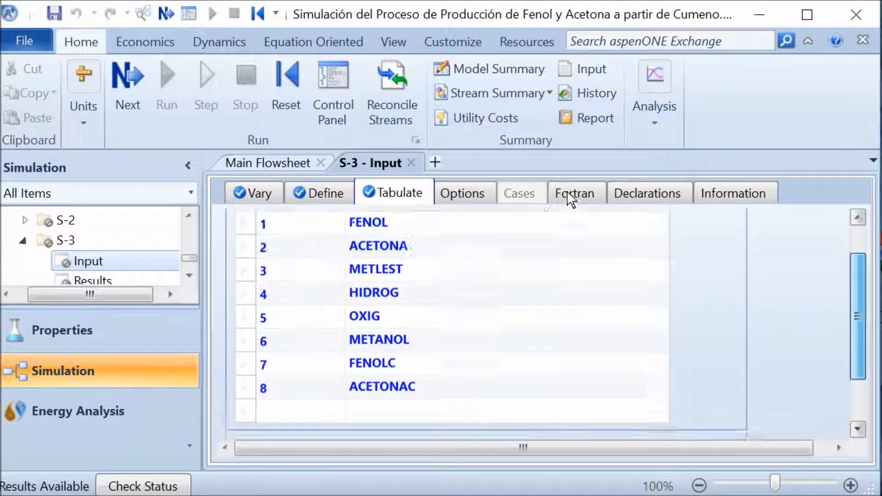
scroll(570, 202, up, 1)
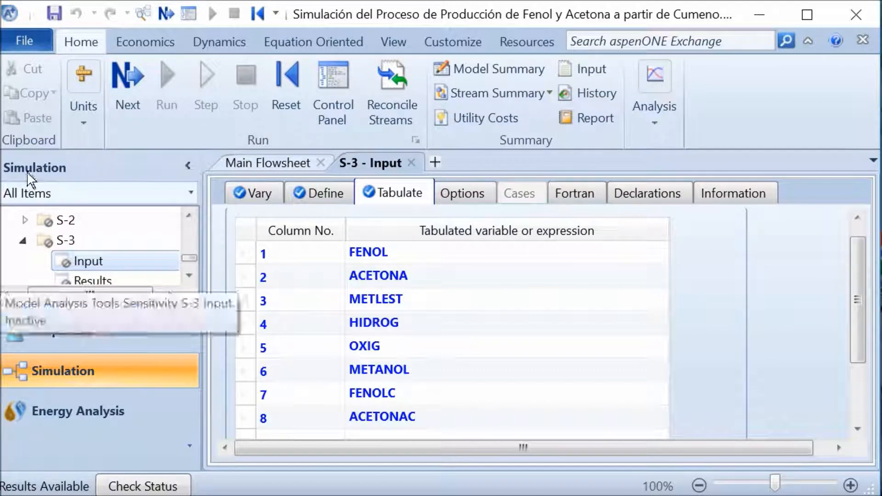
Step: Activate the S-3 sensitivity, run the simulation and dismiss the economic analysis recommendation
click(297, 189)
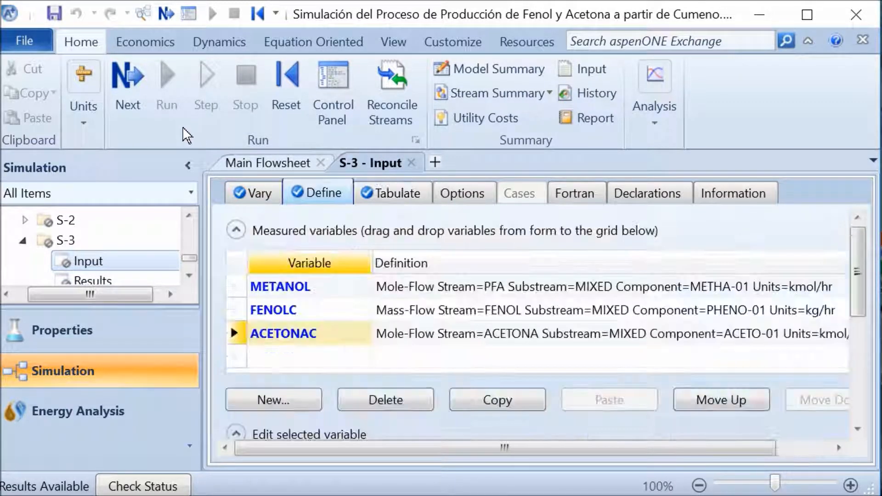
click(267, 190)
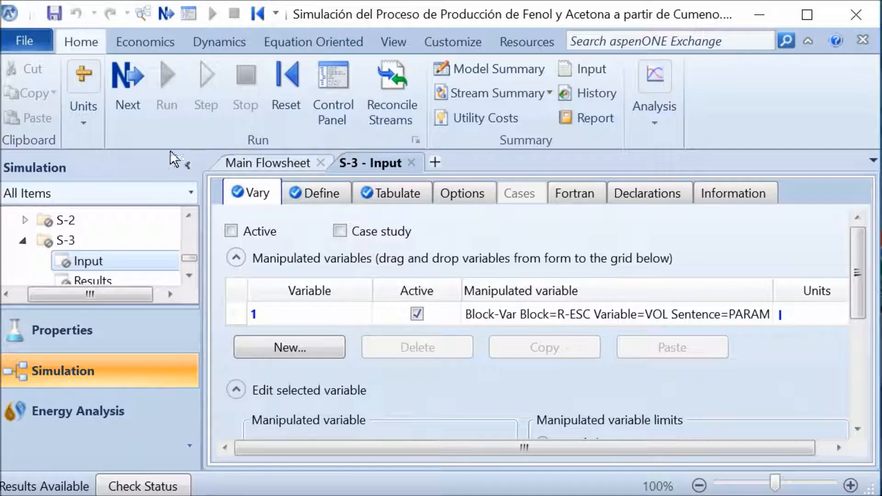
click(232, 231)
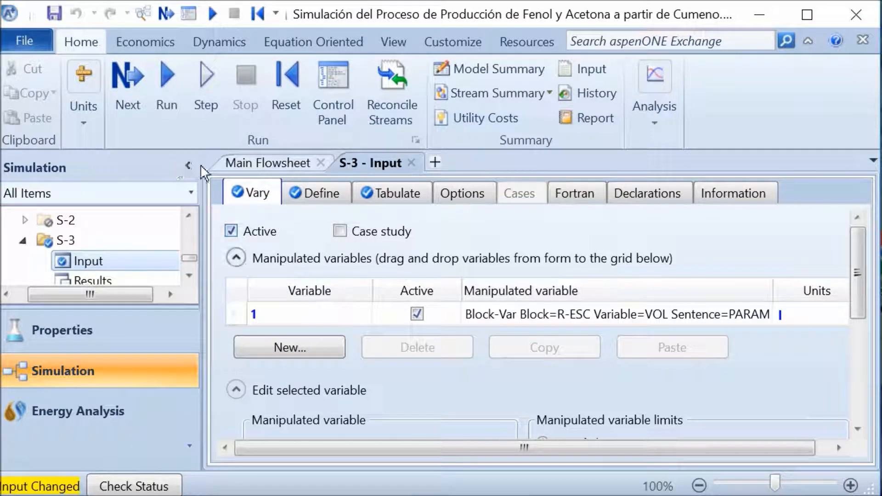
click(189, 276)
click(189, 275)
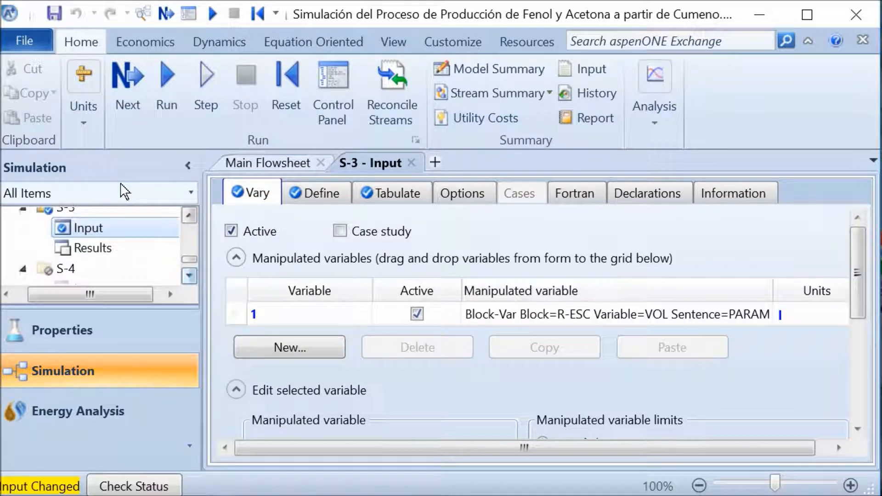
click(167, 85)
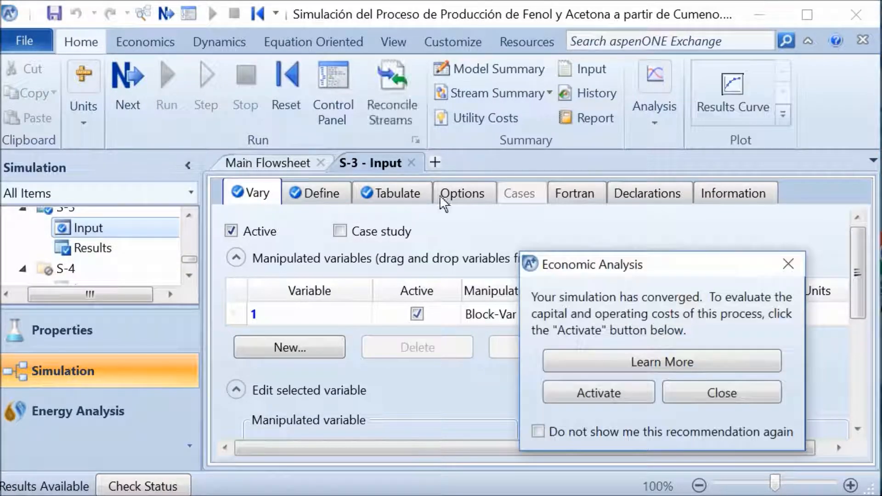
click(785, 205)
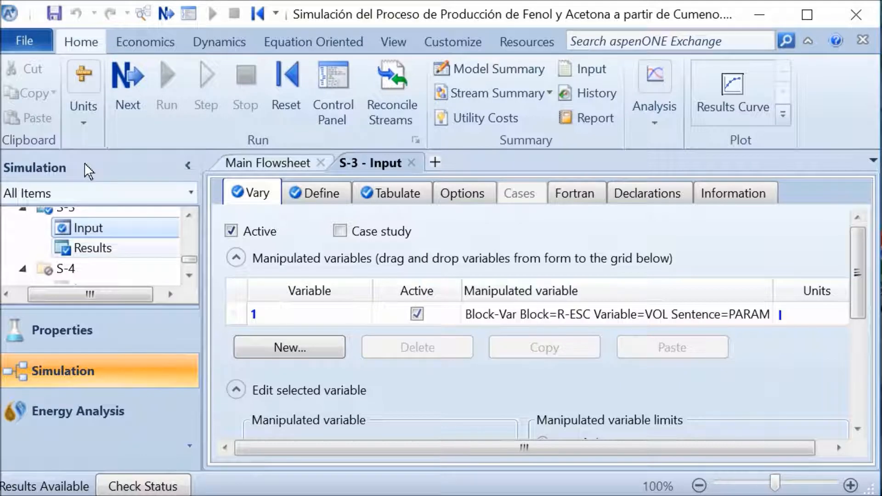
Step: Open the S-3 results and plot FENOL, ACETONA and FENOLC against R-ESC volume, excluding METLEST, HIDROG and OXIG
click(125, 247)
scroll(580, 288, down, 1)
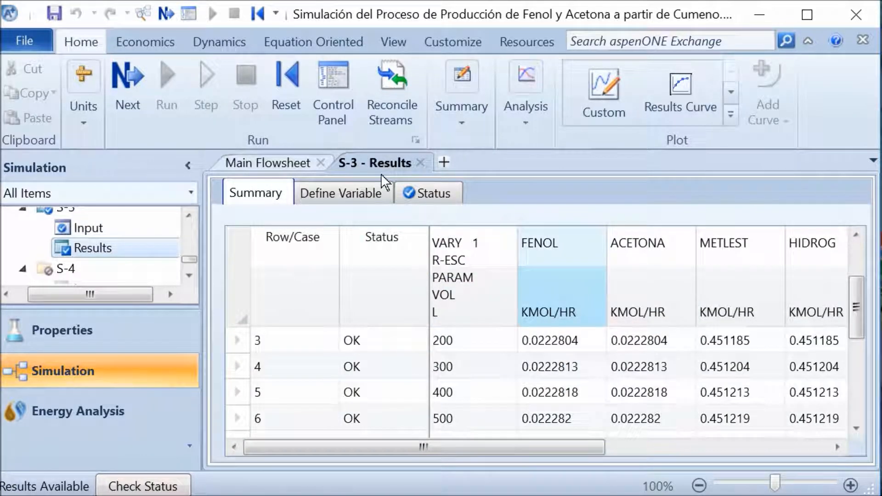
click(680, 101)
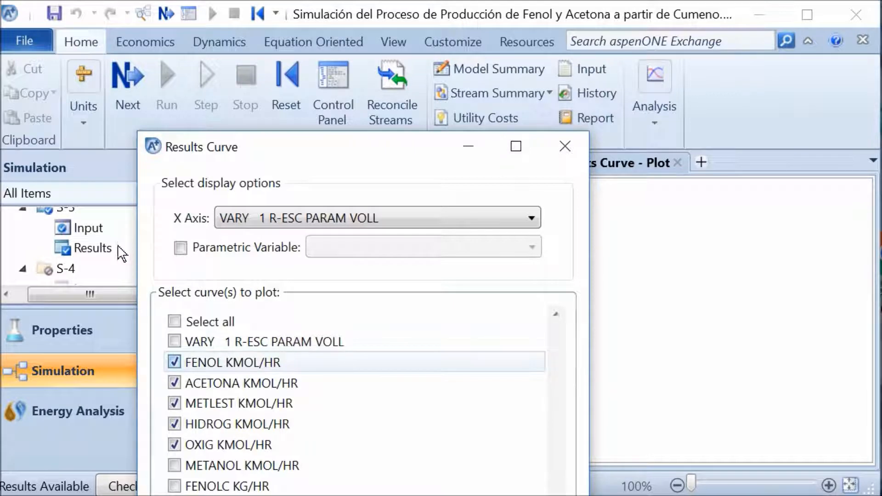
key(Down)
key(Down)
key(space)
key(Down)
key(space)
key(Down)
key(space)
key(Down)
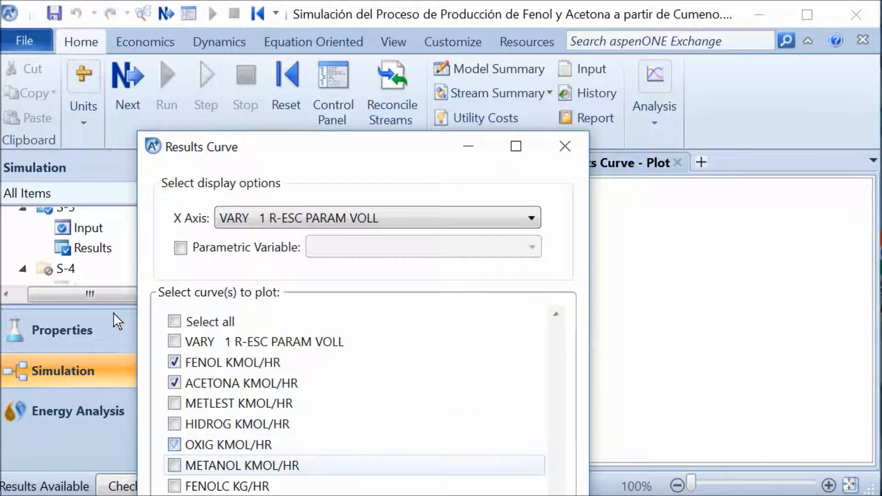
key(Down)
key(space)
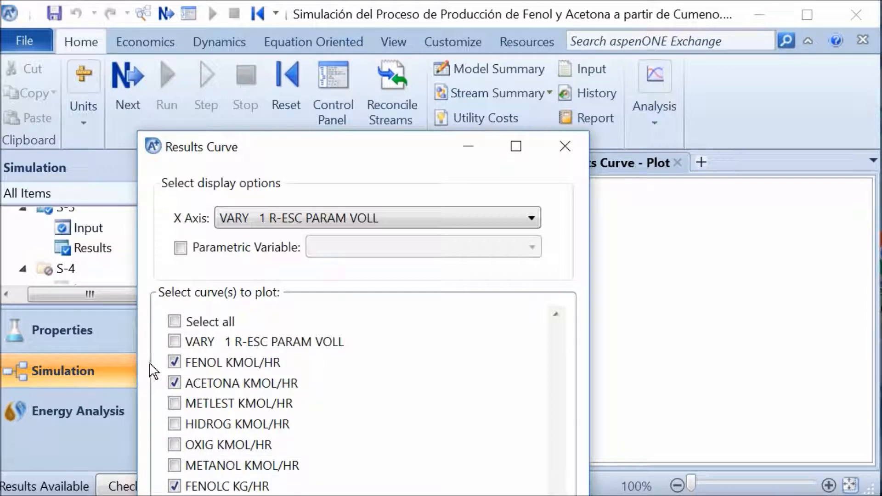
key(Return)
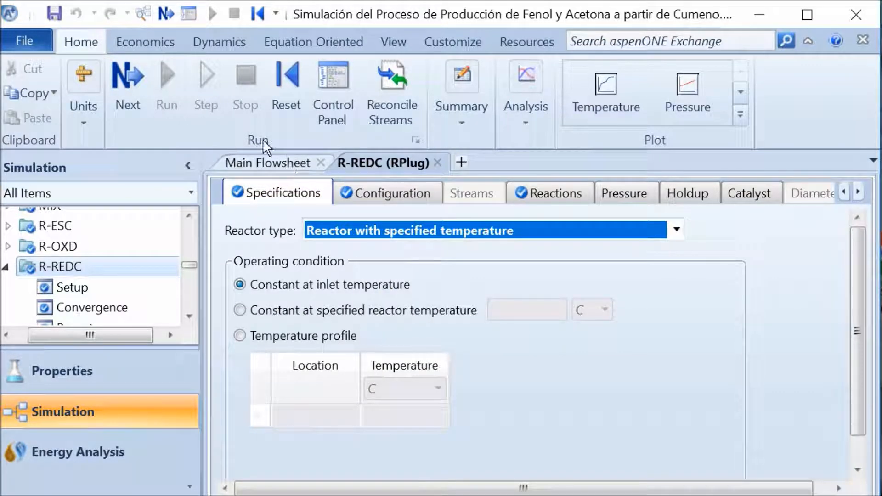
Step: Review R-REDC's dimensions, valid phases and selected reaction set, and switch to the reduction reactor page in Adobe Acrobat Reader
click(379, 193)
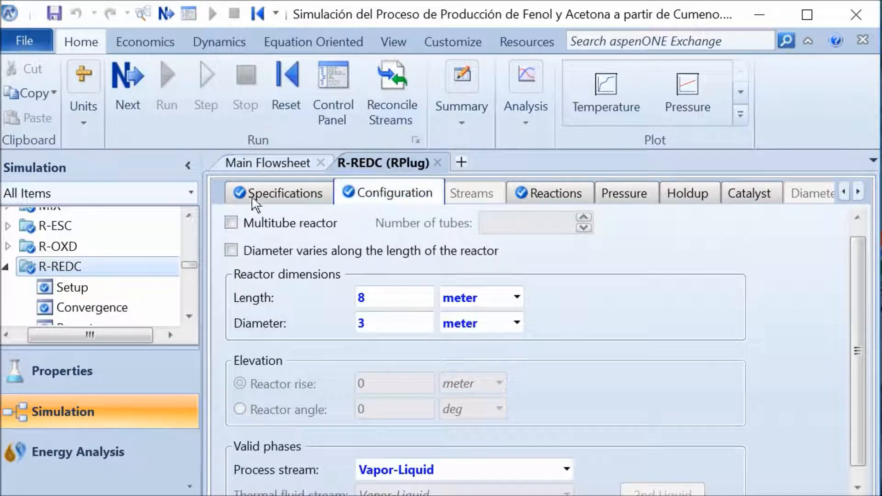
key(Tab)
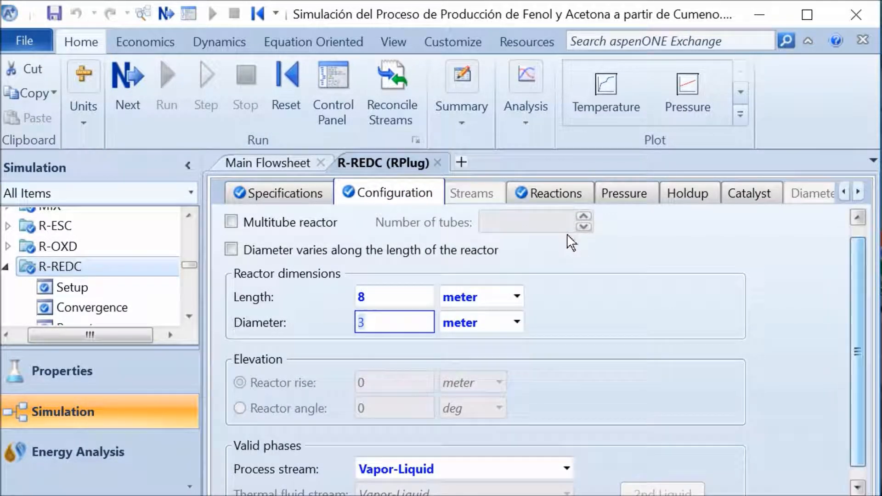
scroll(560, 239, down, 1)
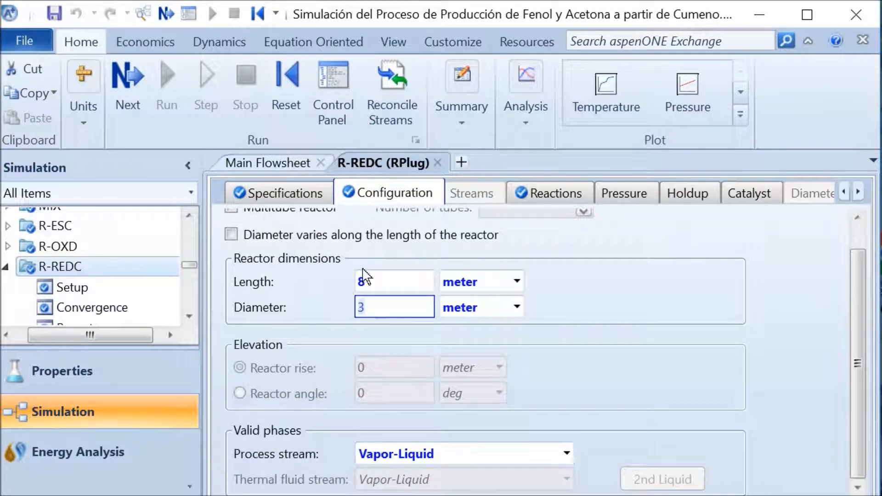
click(558, 193)
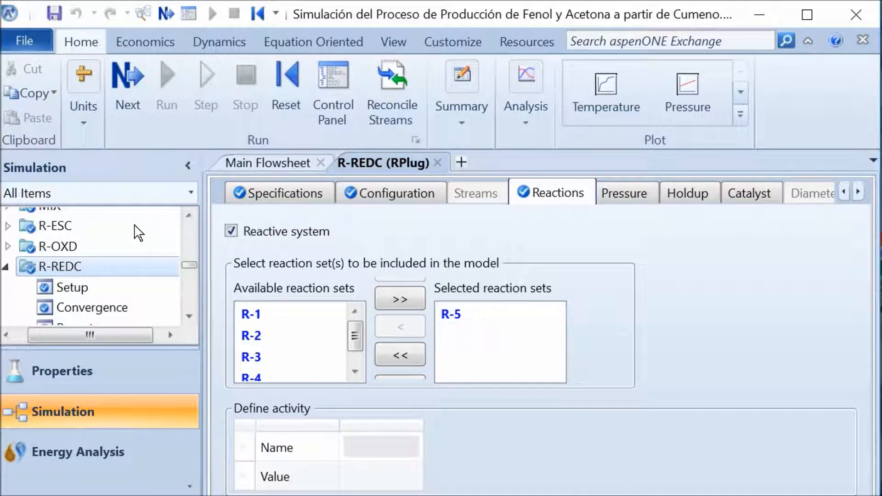
scroll(127, 216, down, 2)
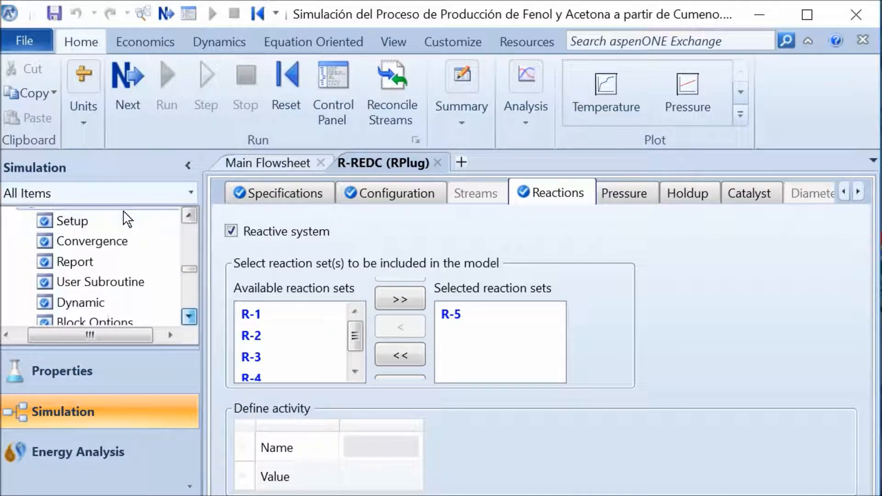
scroll(127, 216, down, 2)
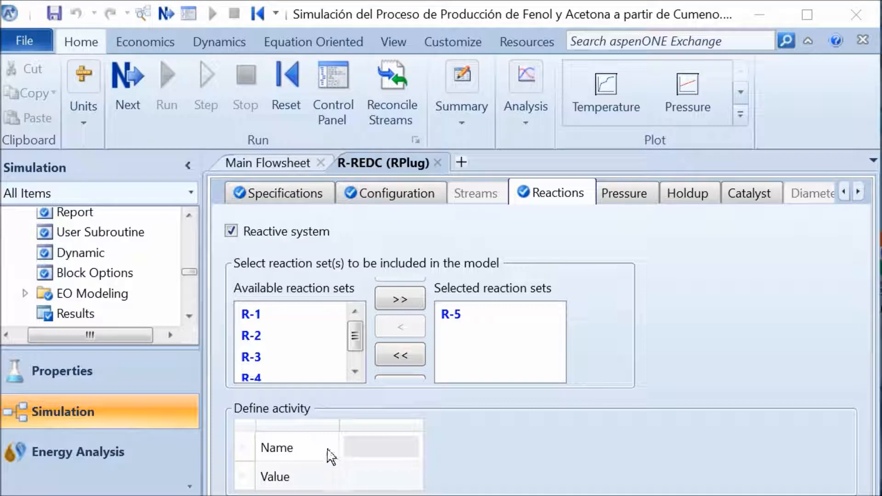
key(alt+Tab)
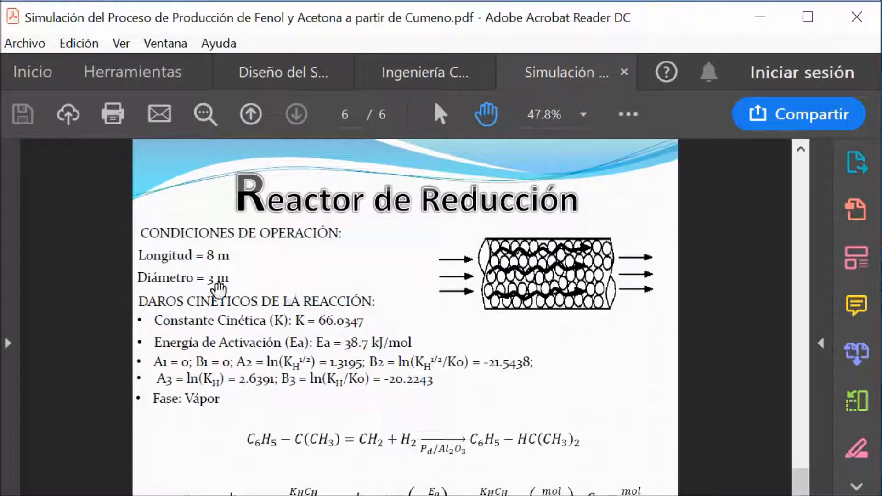
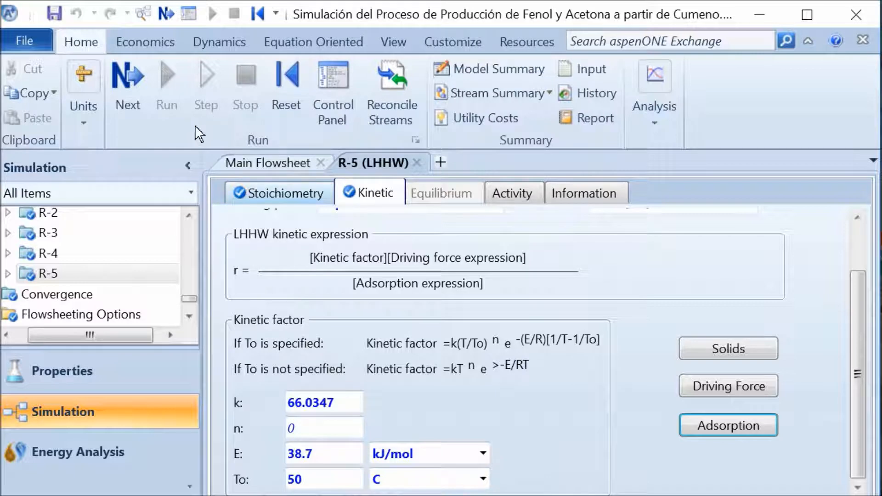
Step: Check the stoichiometry of the R-5 reaction set and close its form to return to the flowsheet
click(277, 192)
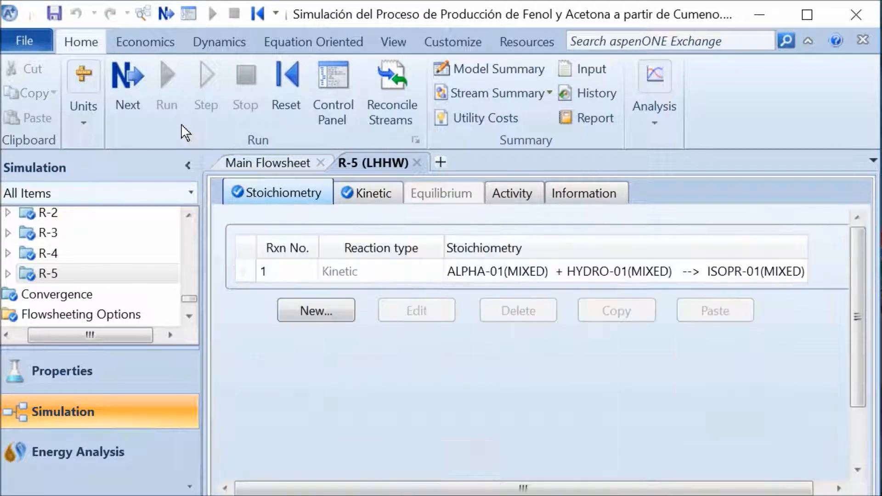
click(268, 163)
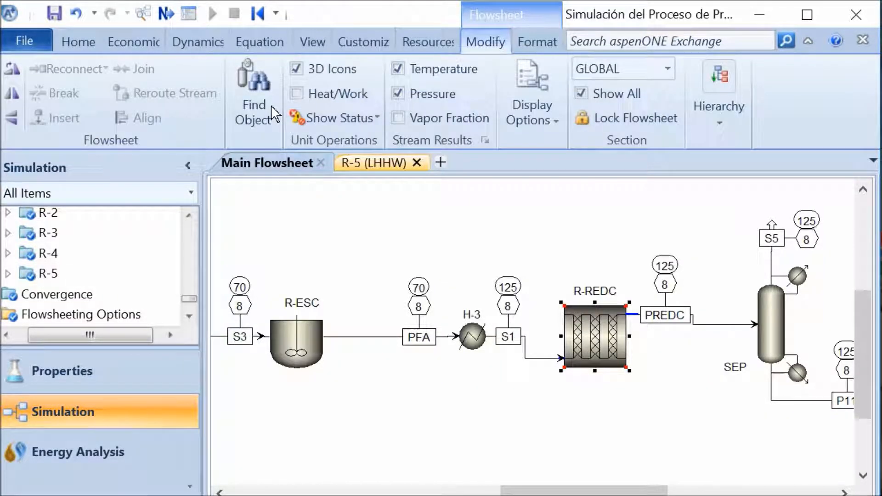
click(416, 163)
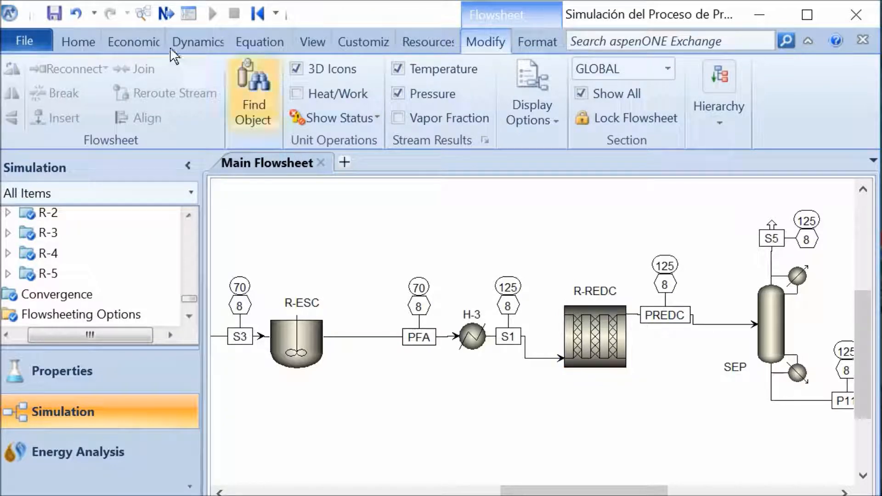
Step: Reinitialize the simulation, run it again and dismiss the economic analysis recommendation
click(258, 14)
key(Return)
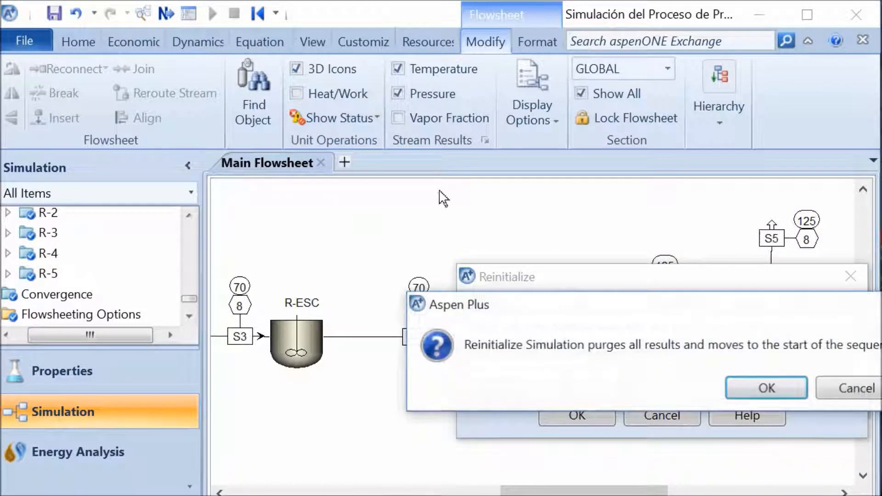
key(Return)
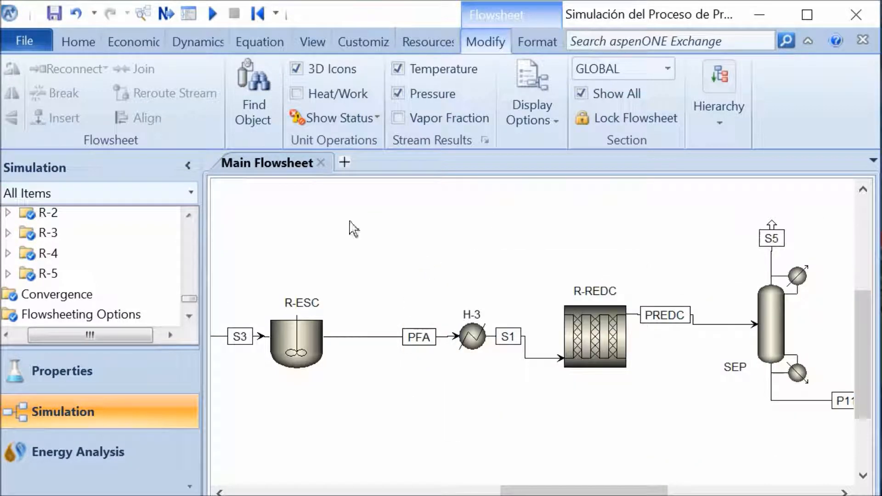
click(213, 14)
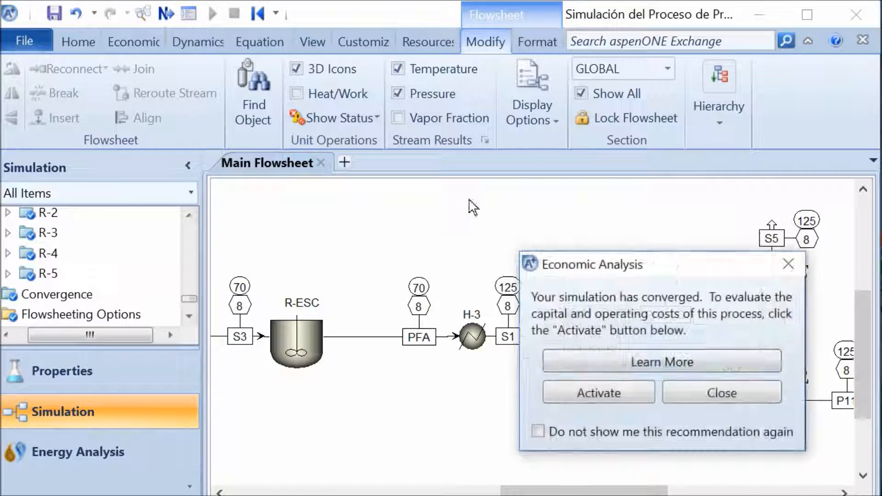
click(781, 265)
Step: Open the R-REDC block and examine its results summary for heat duty, reactor temperature and residence time
click(570, 320)
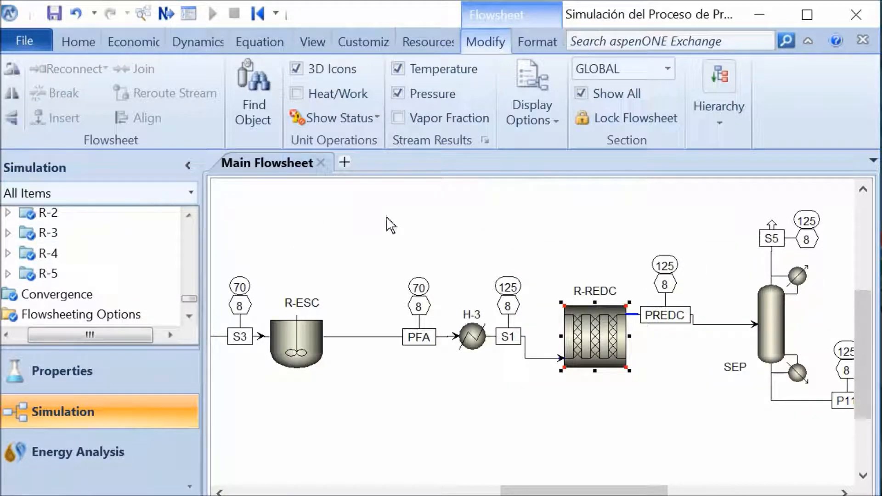
double_click(593, 337)
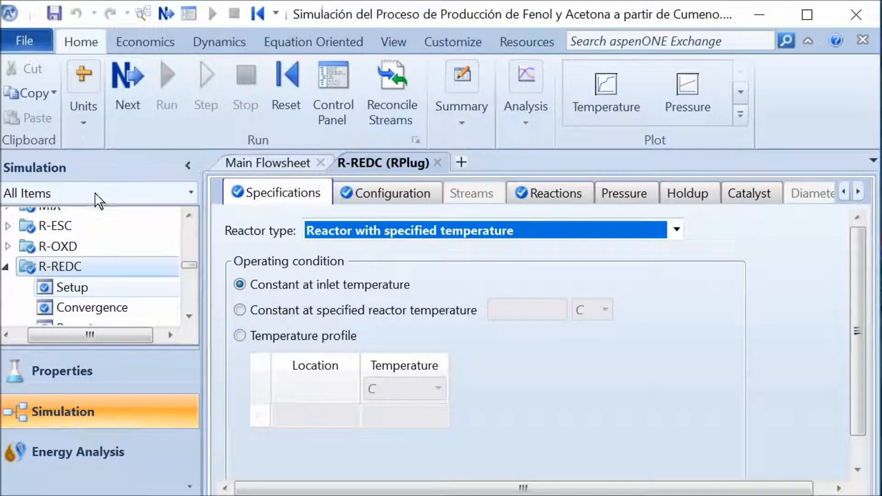
scroll(94, 193, down, 2)
scroll(95, 194, down, 2)
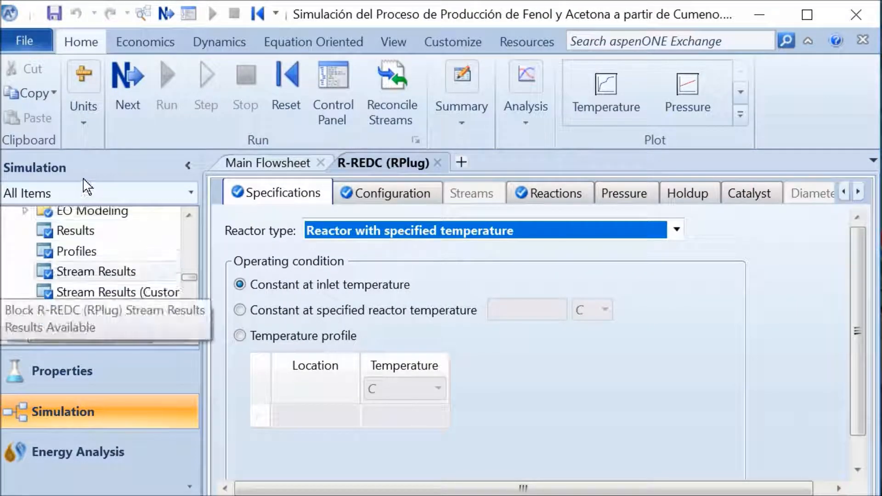
click(88, 230)
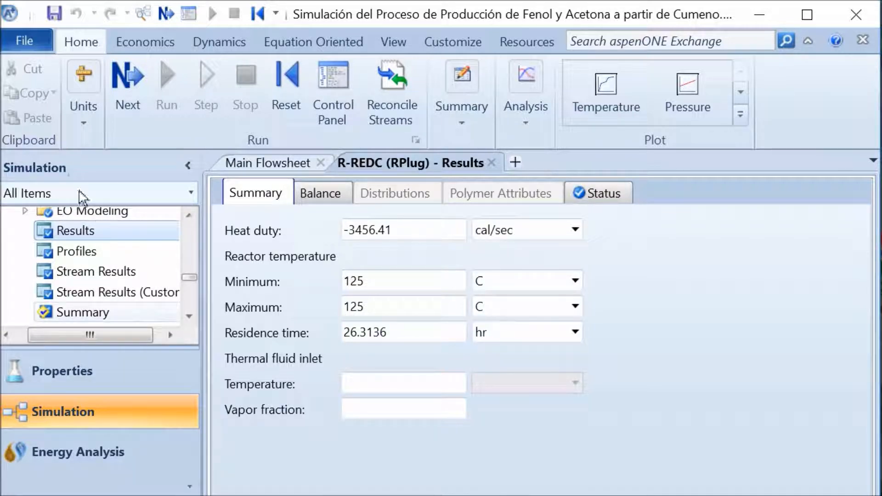
scroll(81, 186, up, 2)
scroll(87, 184, down, 2)
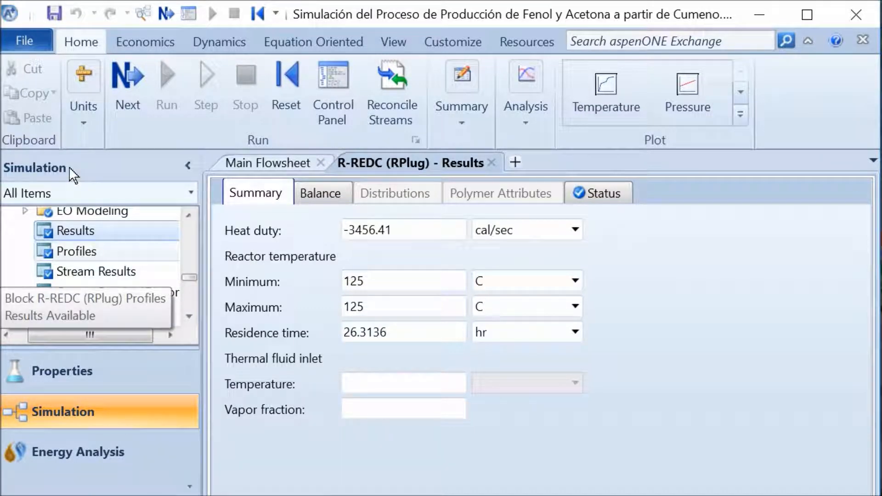
Step: Open the R-REDC profiles, plot process stream temperature against residence time, and close the plot and profiles
click(76, 251)
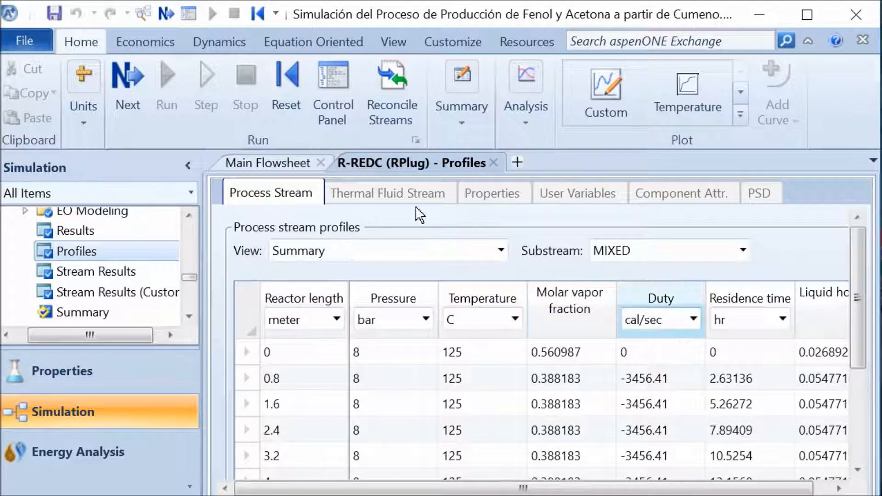
click(687, 92)
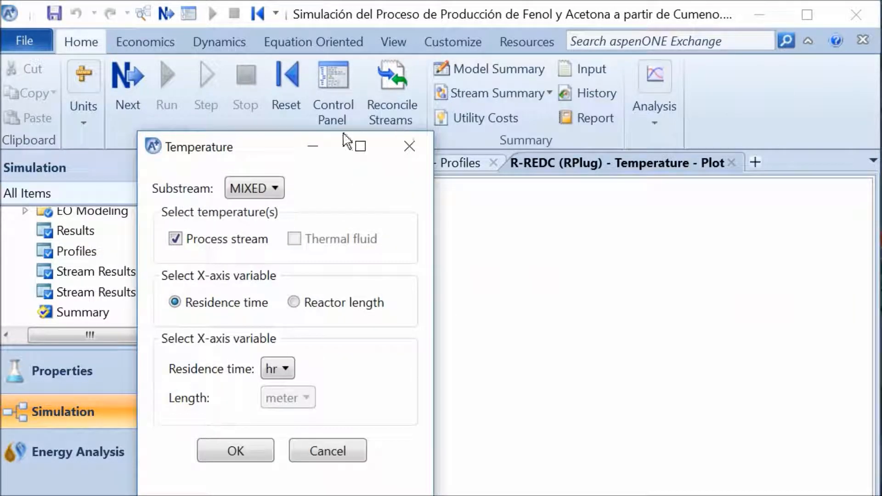
key(Return)
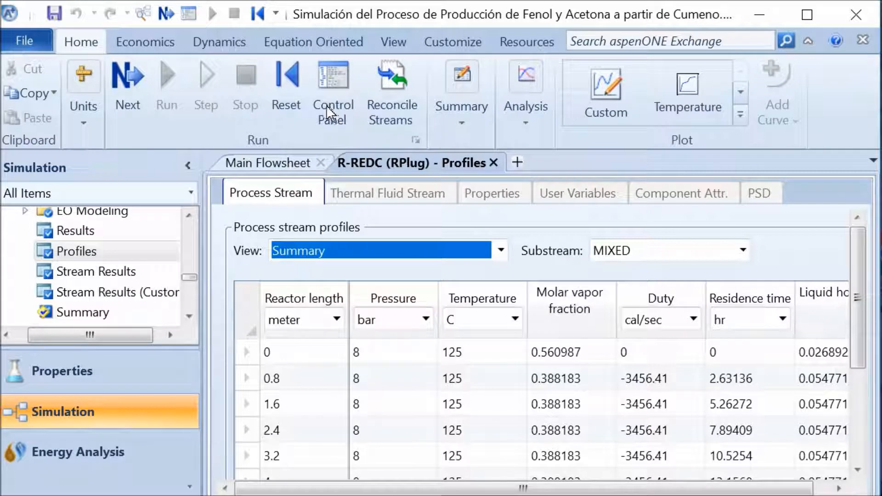
click(494, 163)
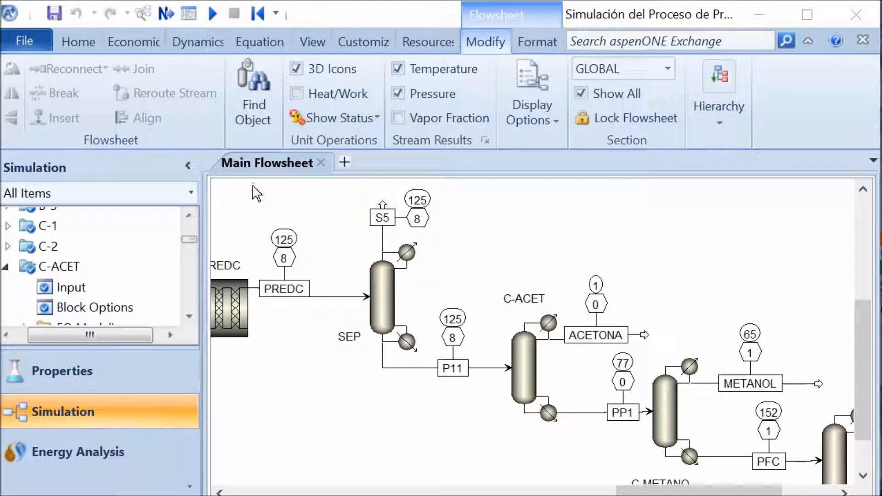
Step: Review the input specifications of the SEP and C-ACET columns and close their forms
double_click(379, 284)
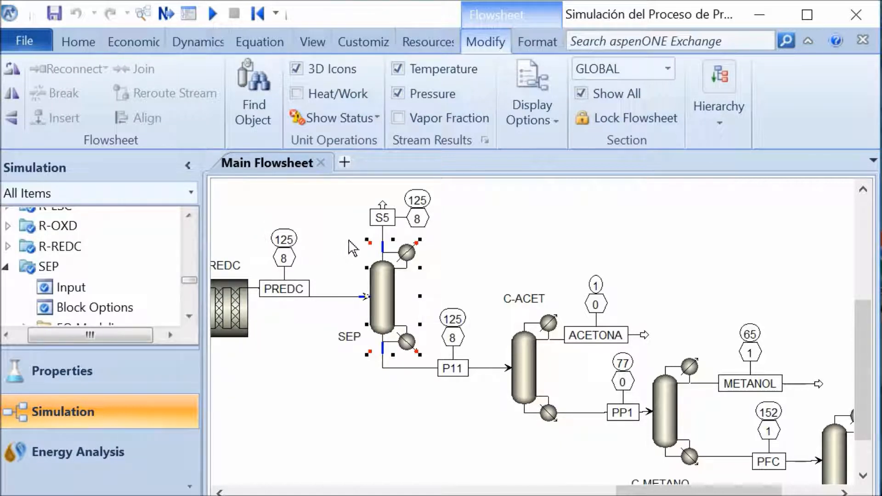
key(Tab)
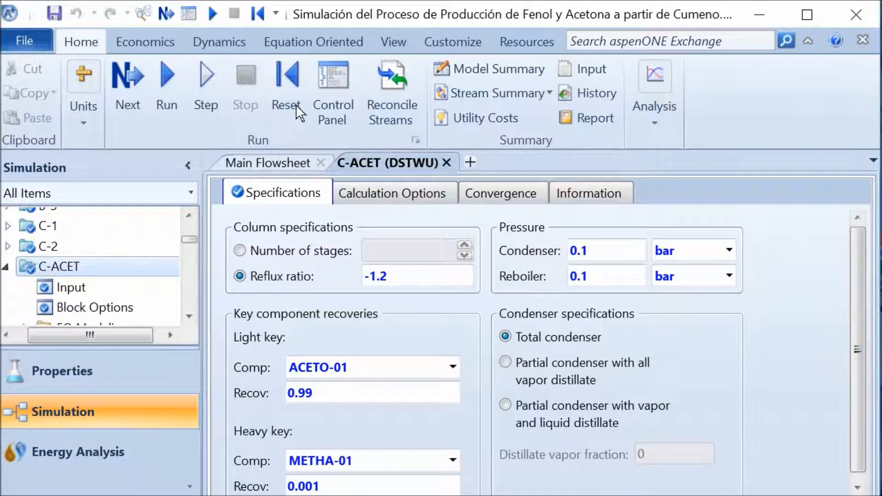
click(447, 163)
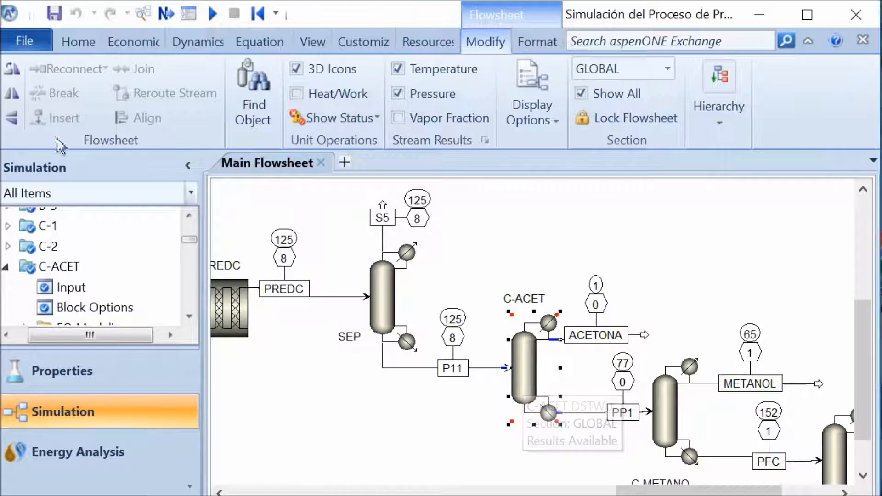
Step: Examine the C-ACET results summary down to the distillate to feed fraction and close it
scroll(129, 209, down, 2)
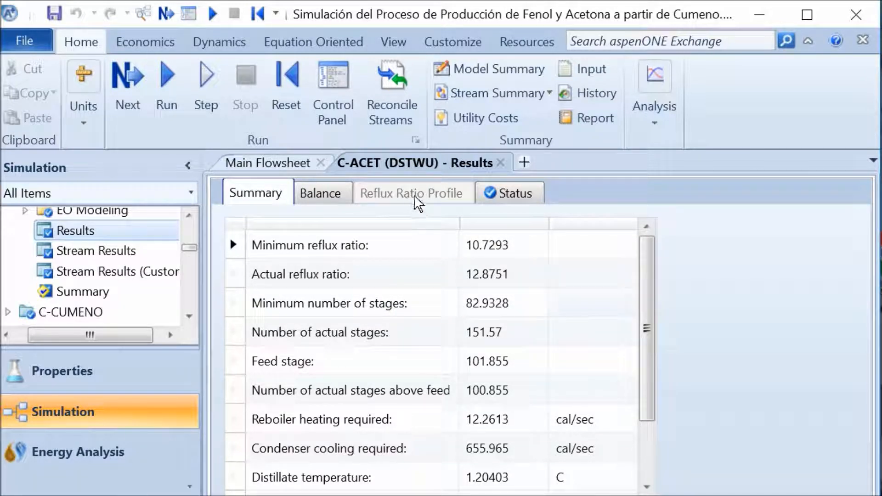
scroll(420, 261, down, 1)
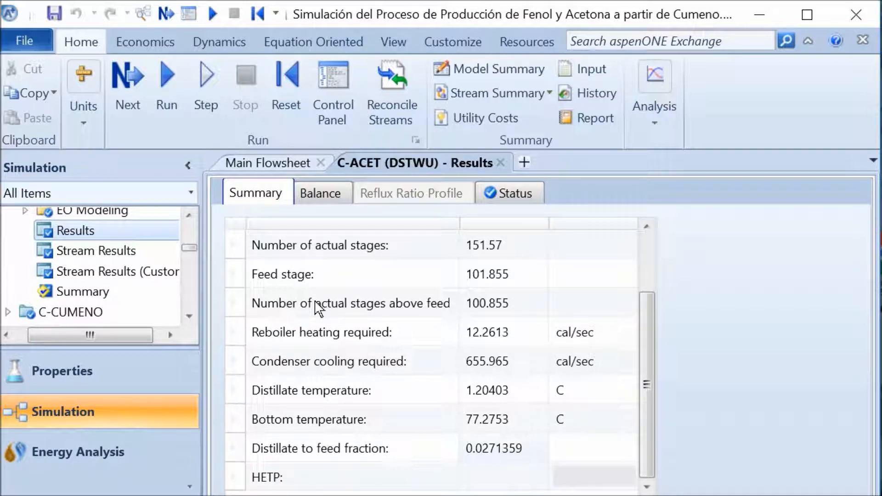
click(501, 163)
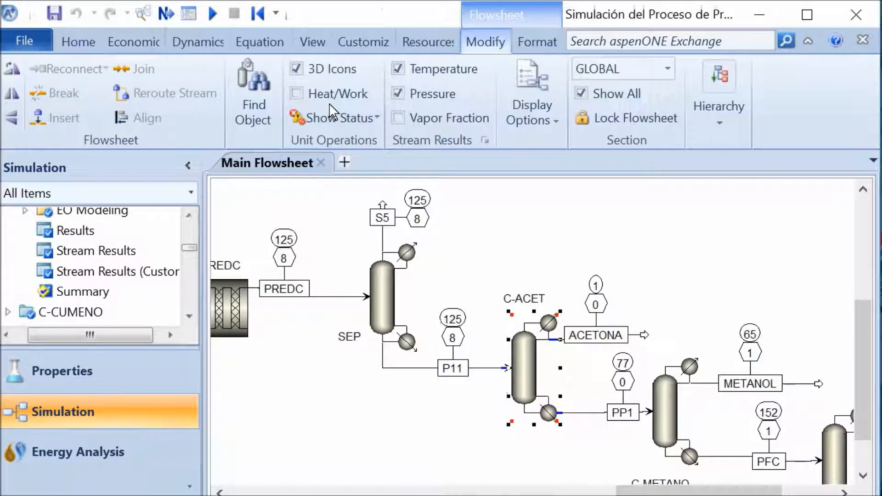
Step: Review C-METANO's reflux ratio, key component recoveries, pressures and condenser specification, and close the form
scroll(572, 294, down, 2)
scroll(572, 294, down, 1)
scroll(505, 327, right, 5)
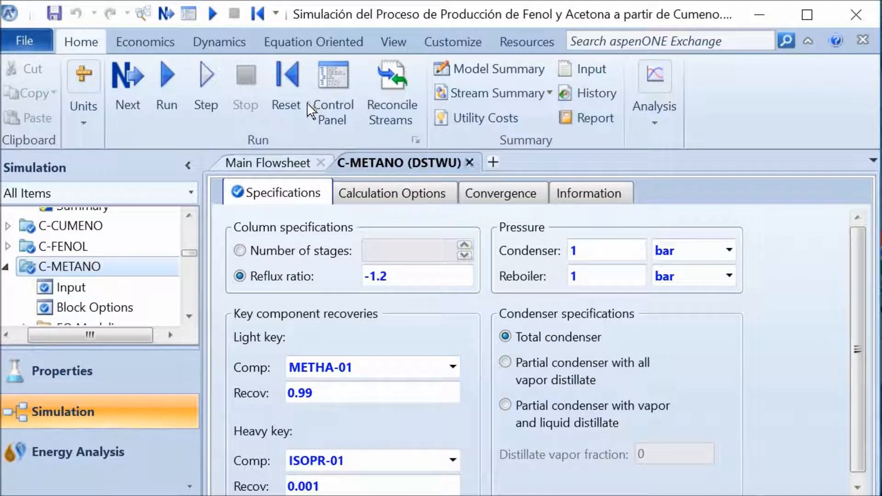
click(469, 163)
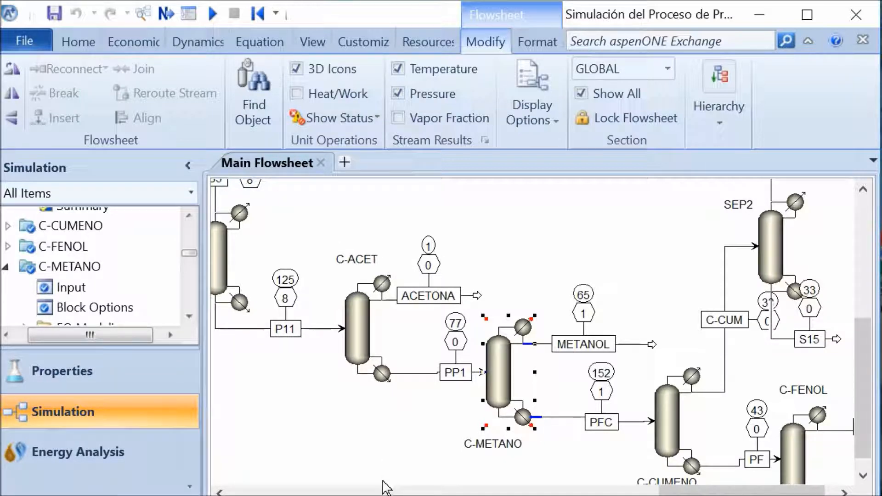
Step: Open C-METANO's stream results for PP1, METANOL and PFC, and examine the column's results summary
click(384, 495)
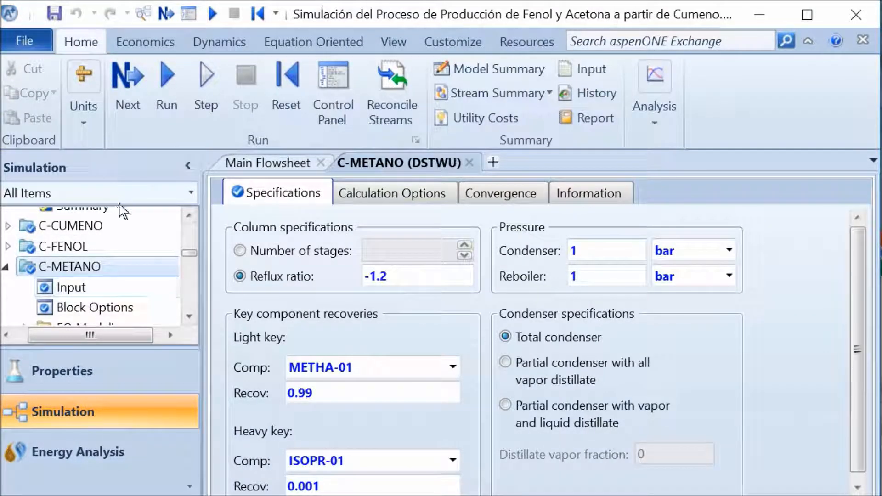
scroll(120, 210, down, 1)
click(188, 316)
click(188, 316)
click(189, 316)
click(124, 303)
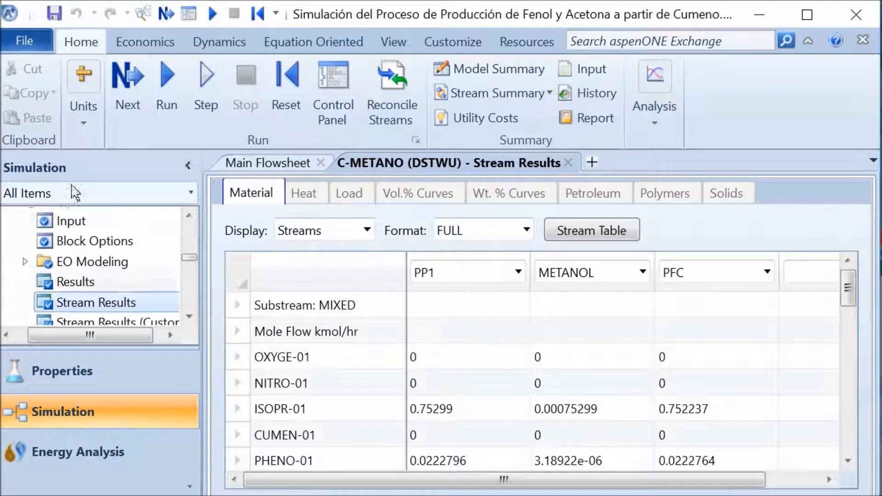
click(76, 282)
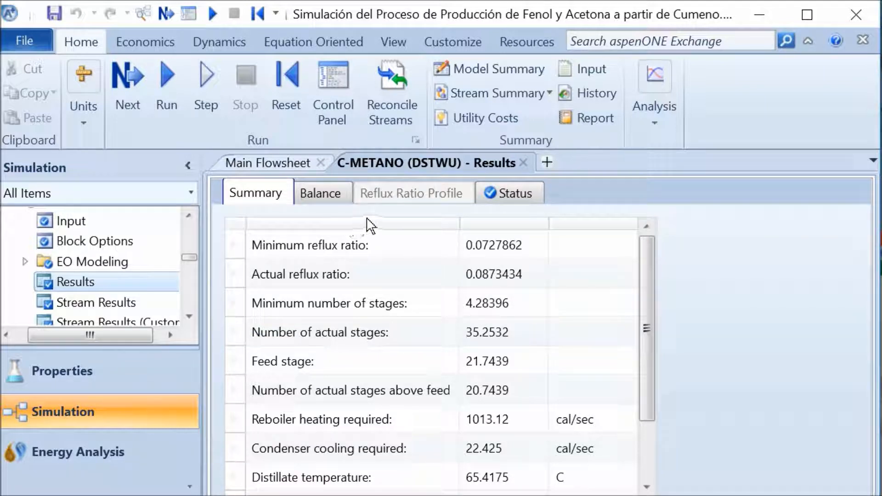
click(646, 285)
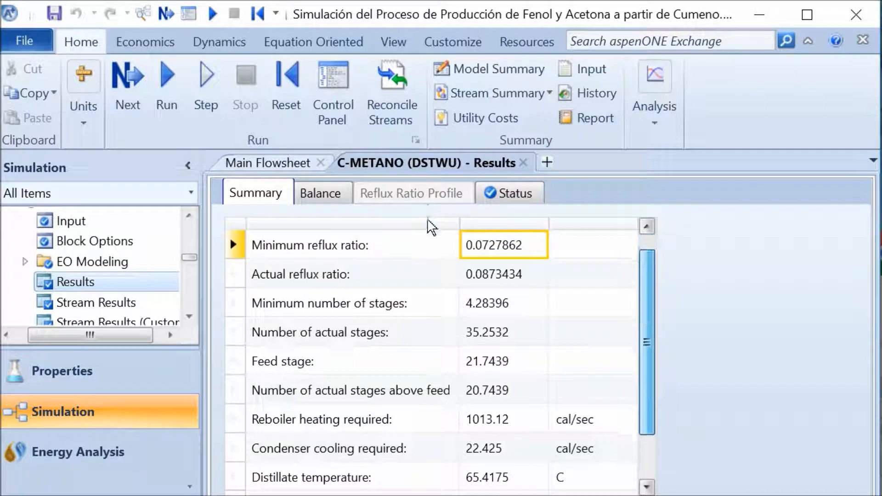
Step: Examine the rest of C-METANO's results summary and review C-CUMENO's reflux ratio, key component recoveries, pressures and condenser specification
scroll(427, 222, down, 1)
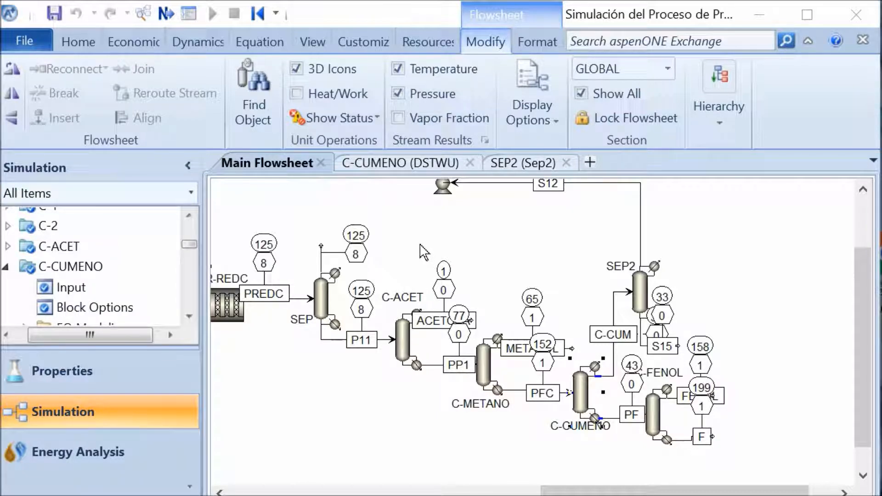
click(386, 261)
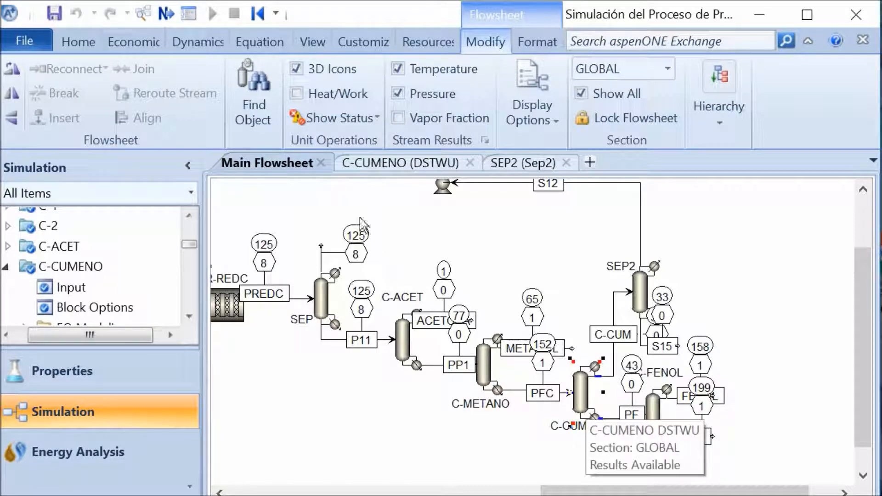
click(422, 159)
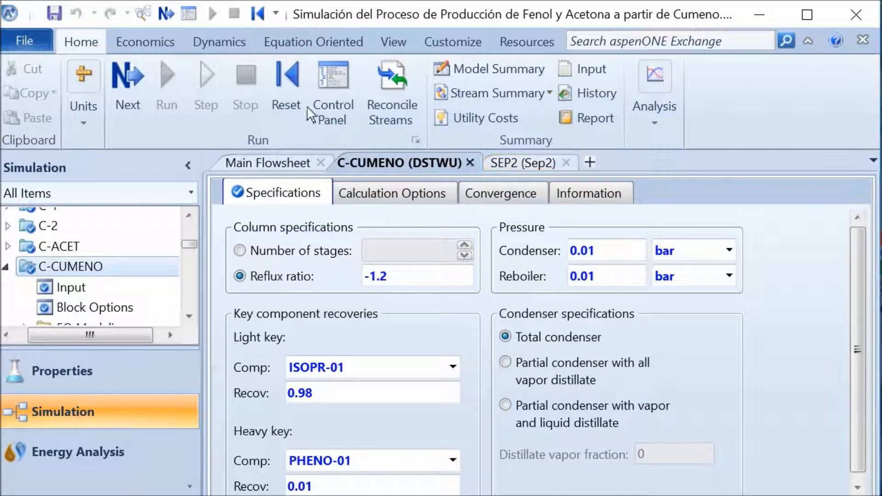
click(248, 162)
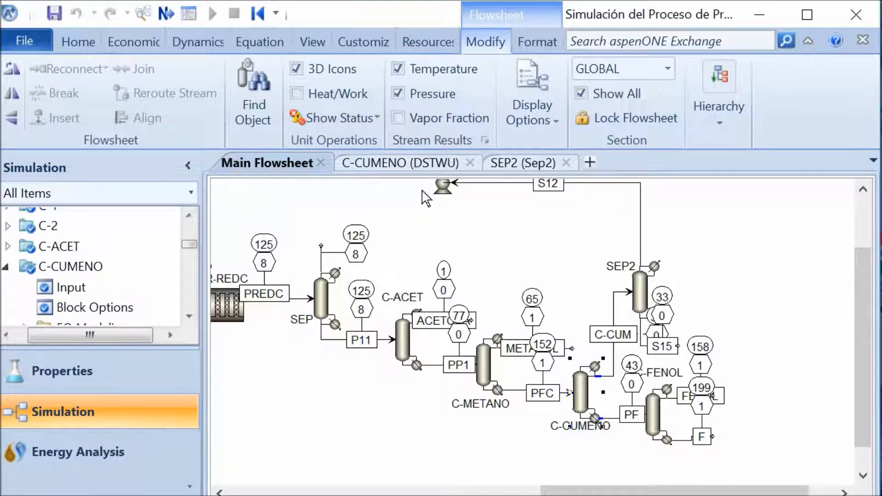
Step: Review SEP2's component split fractions for outlet stream S12 and recheck C-CUMENO's column specifications
key(ctrl+Tab)
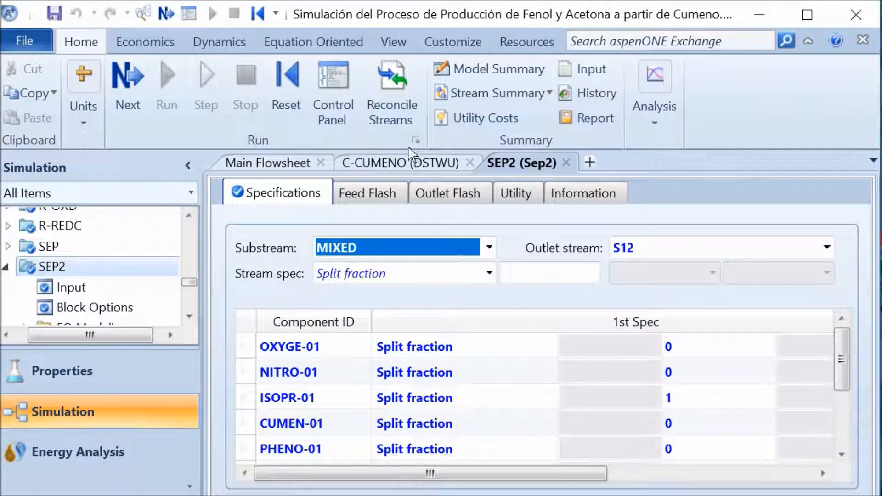
key(ctrl+shift+Tab)
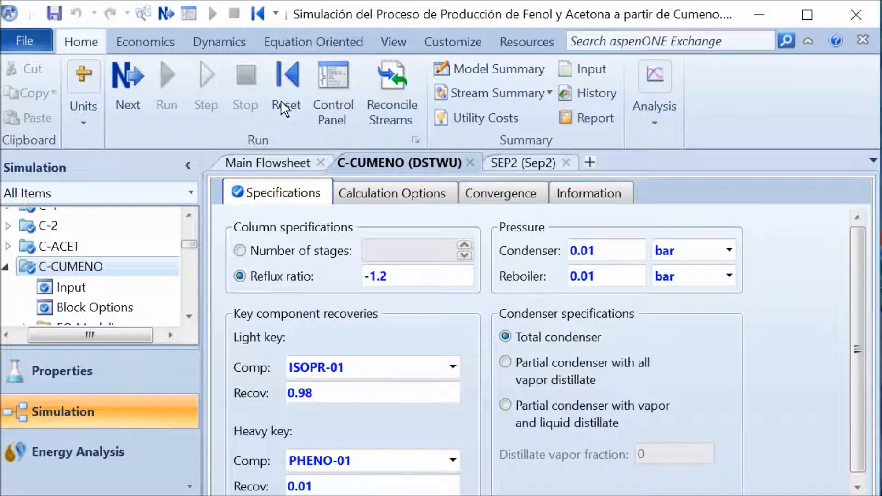
key(ctrl+Tab)
key(ctrl+Tab)
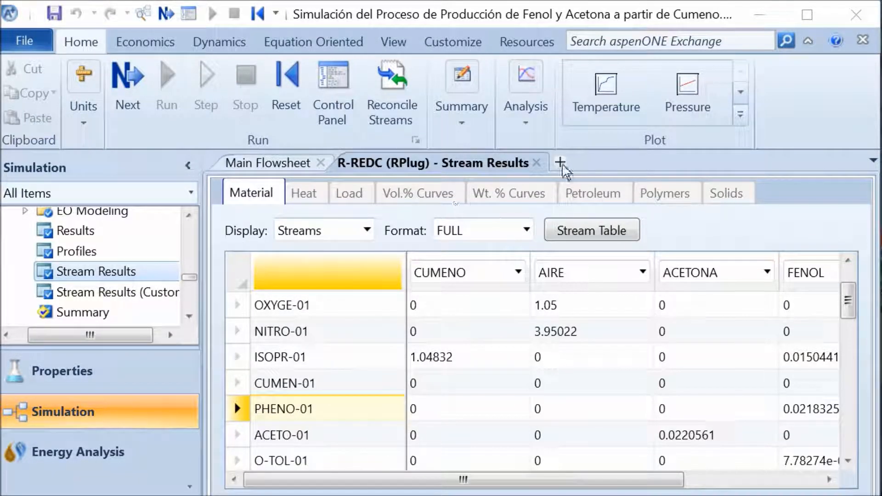
Step: Examine the AIRE, ACETONA and FENOL component flows in R-REDC's material stream results
drag(372, 480, 414, 313)
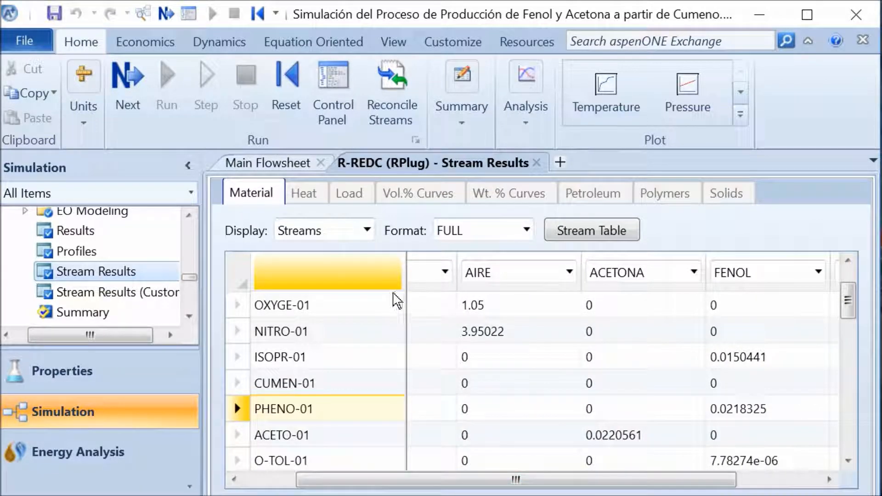